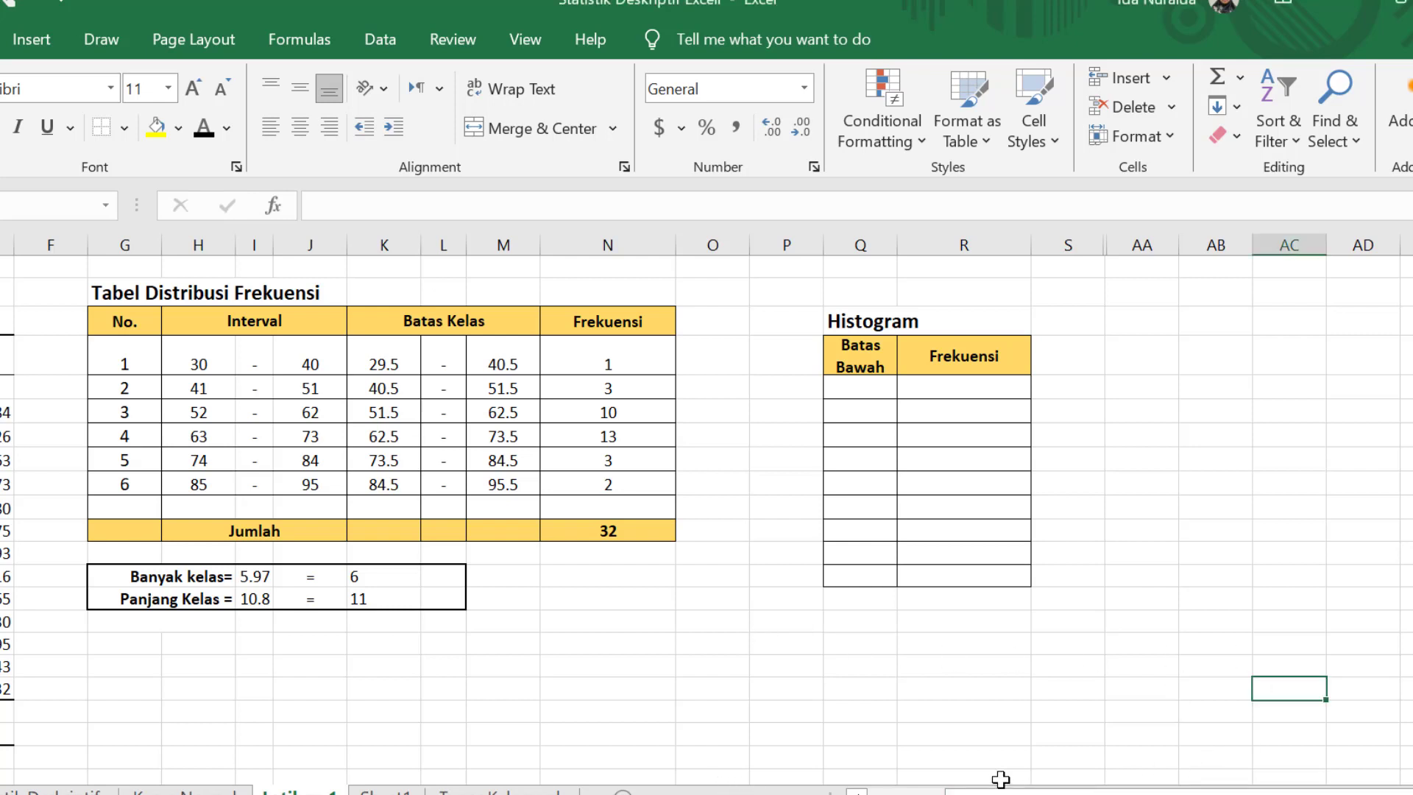
{"action": "left_click_drag", "start_coordinate": [1001, 788], "coordinate": [942, 786]}
{"action": "left_click", "coordinate": [852, 365]}
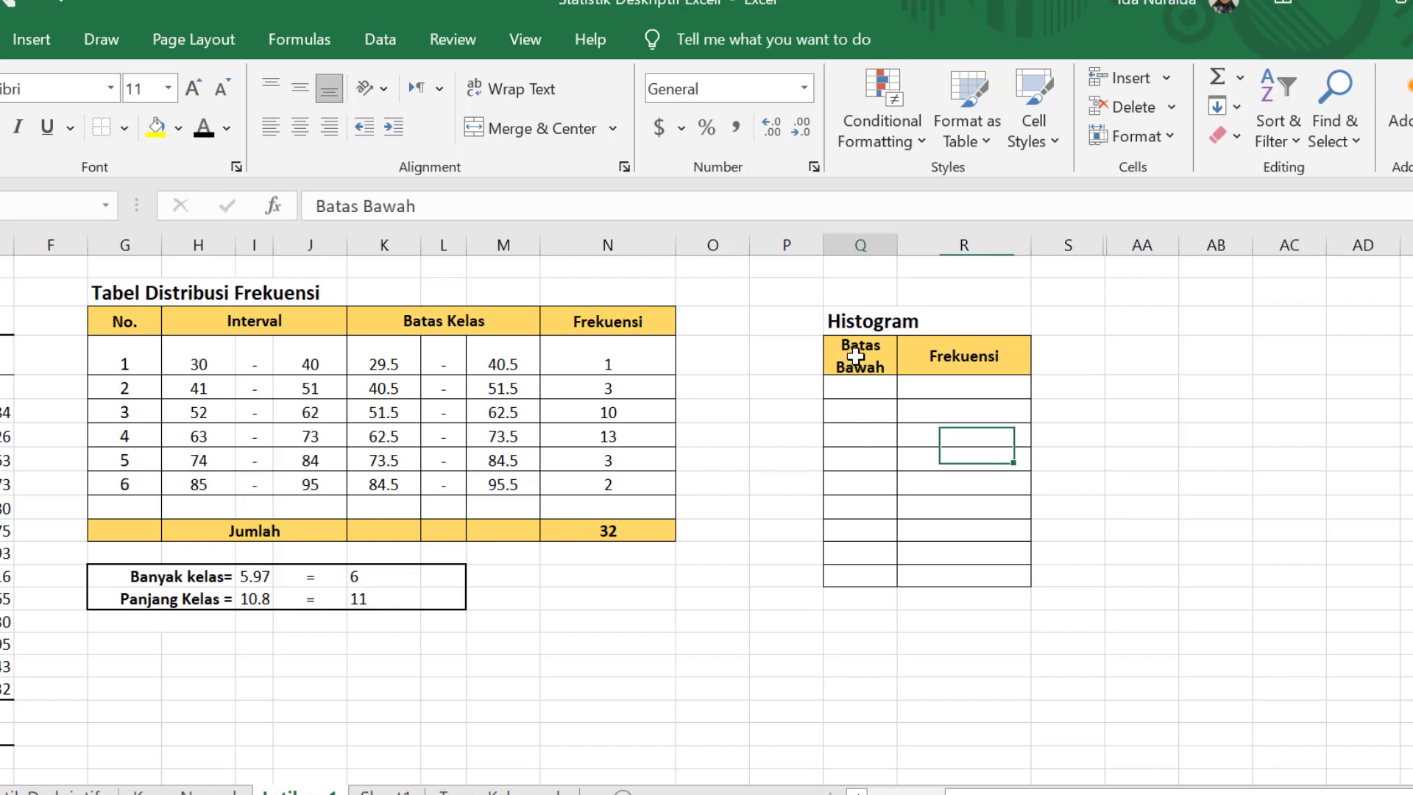
{"action": "left_click", "coordinate": [971, 358]}
{"action": "left_click", "coordinate": [858, 366]}
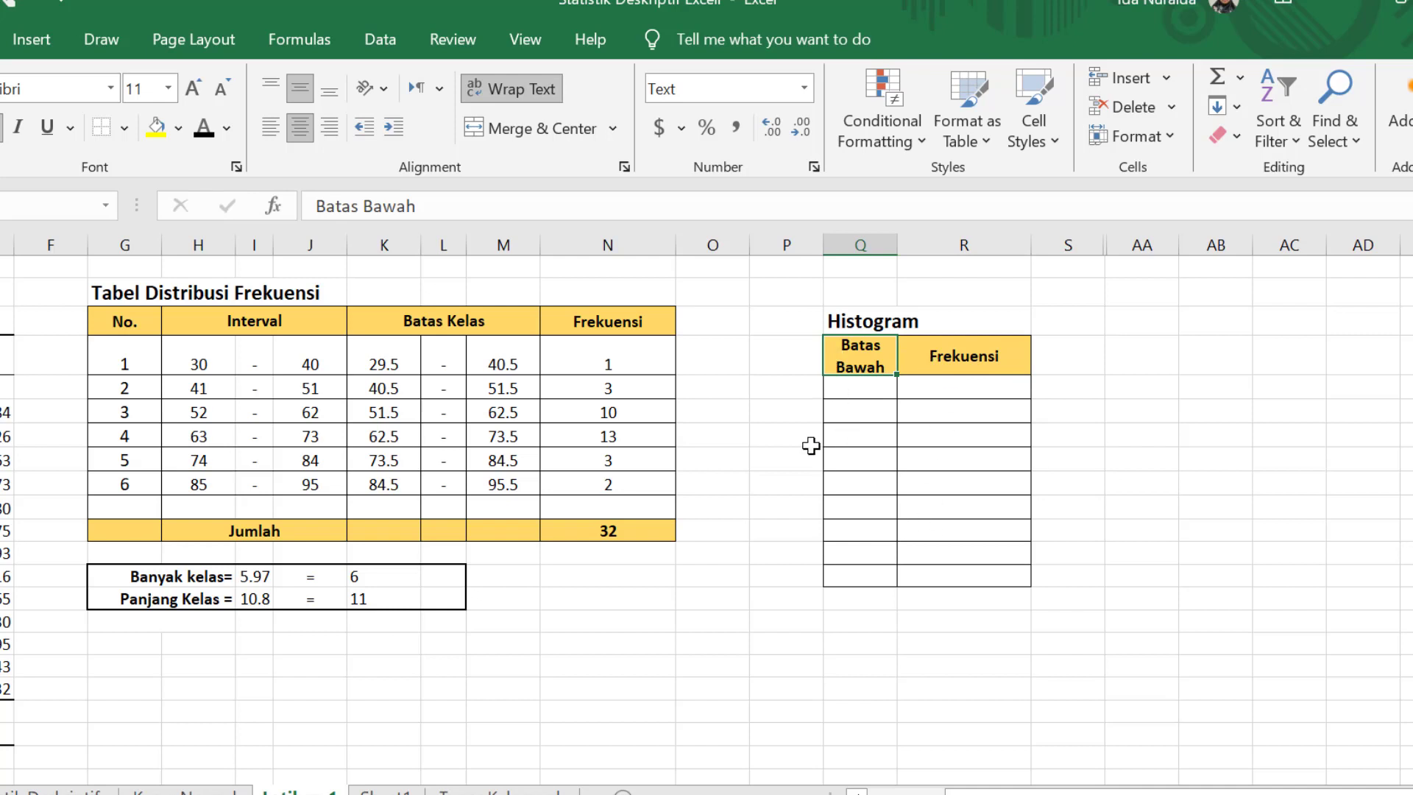
{"action": "left_click", "coordinate": [846, 409]}
{"action": "left_click", "coordinate": [1013, 409]}
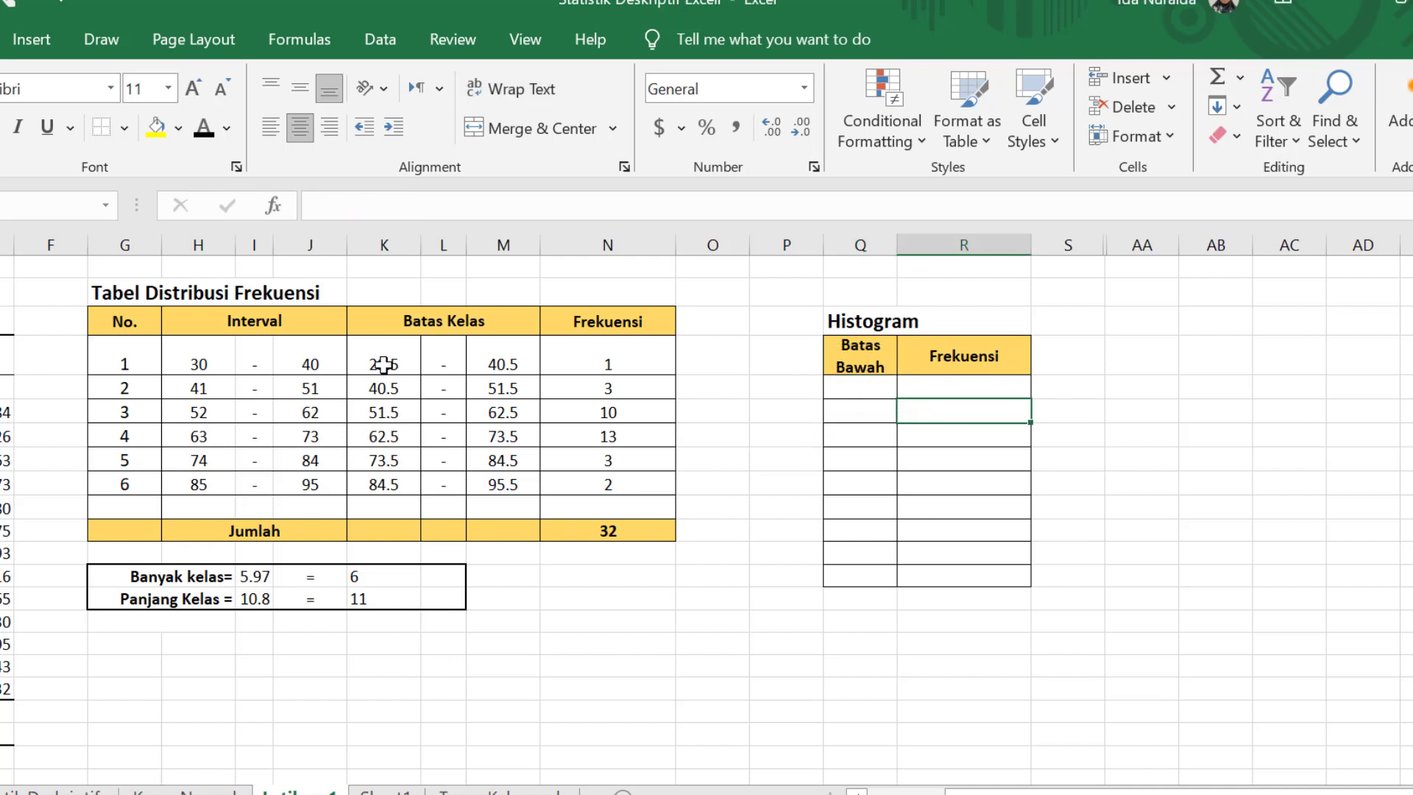
Copy the lower class limits K4:K9 and paste them as values only into the histogram table's Batas Bawah column from Q6
{"action": "left_click_drag", "start_coordinate": [384, 364], "coordinate": [390, 482]}
{"action": "right_click", "coordinate": [366, 410]}
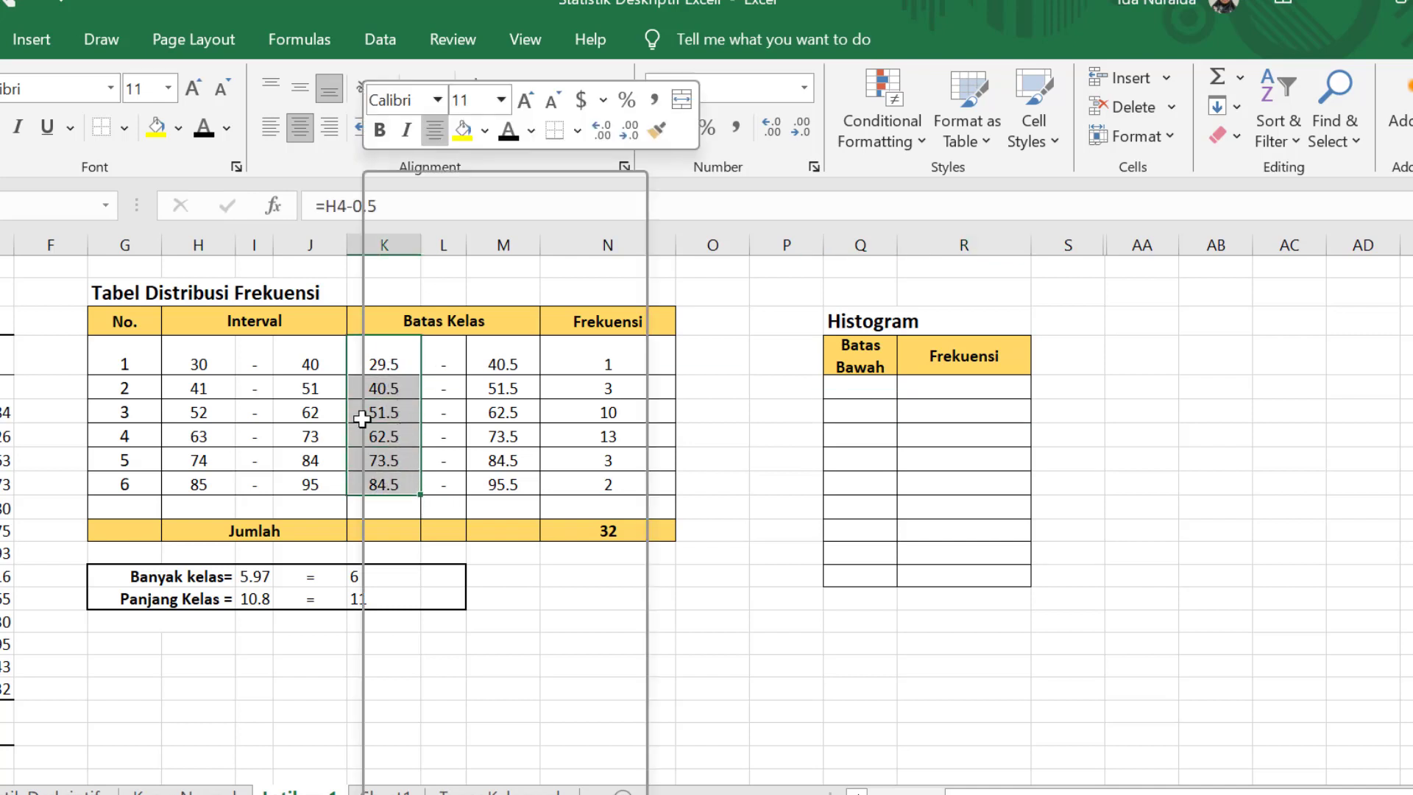
{"action": "left_click", "coordinate": [422, 260]}
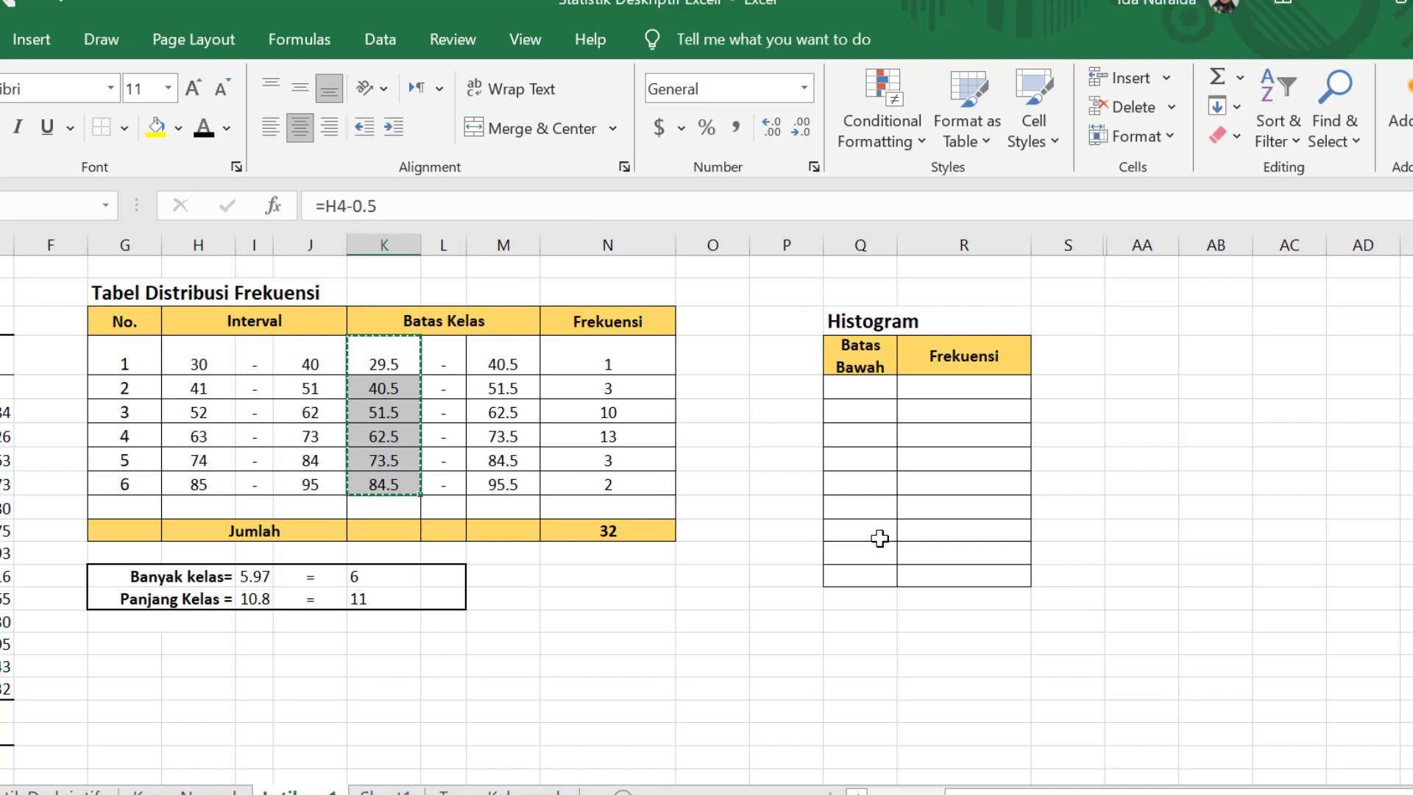
{"action": "left_click", "coordinate": [844, 413]}
{"action": "right_click", "coordinate": [844, 413]}
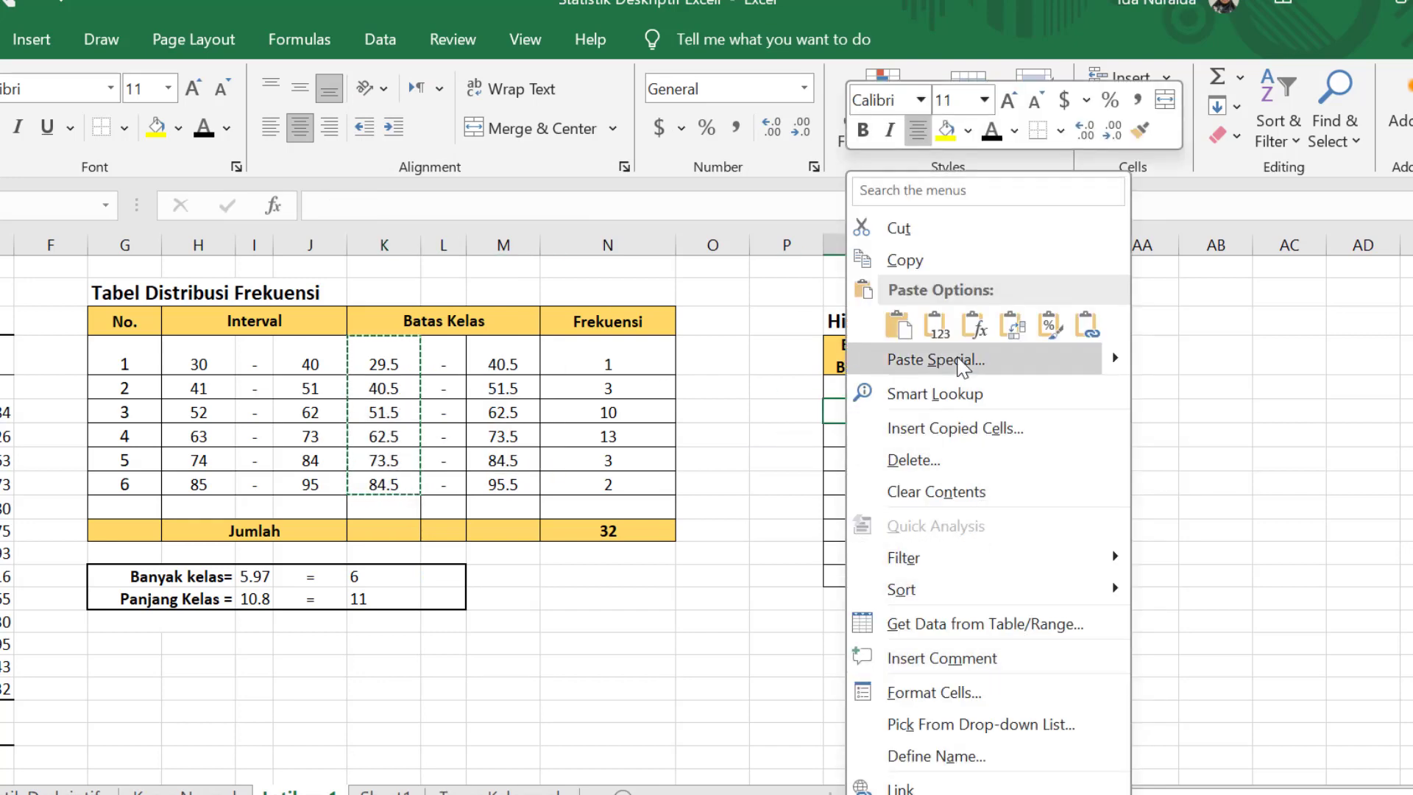
{"action": "left_click", "coordinate": [962, 360]}
{"action": "left_click", "coordinate": [707, 300]}
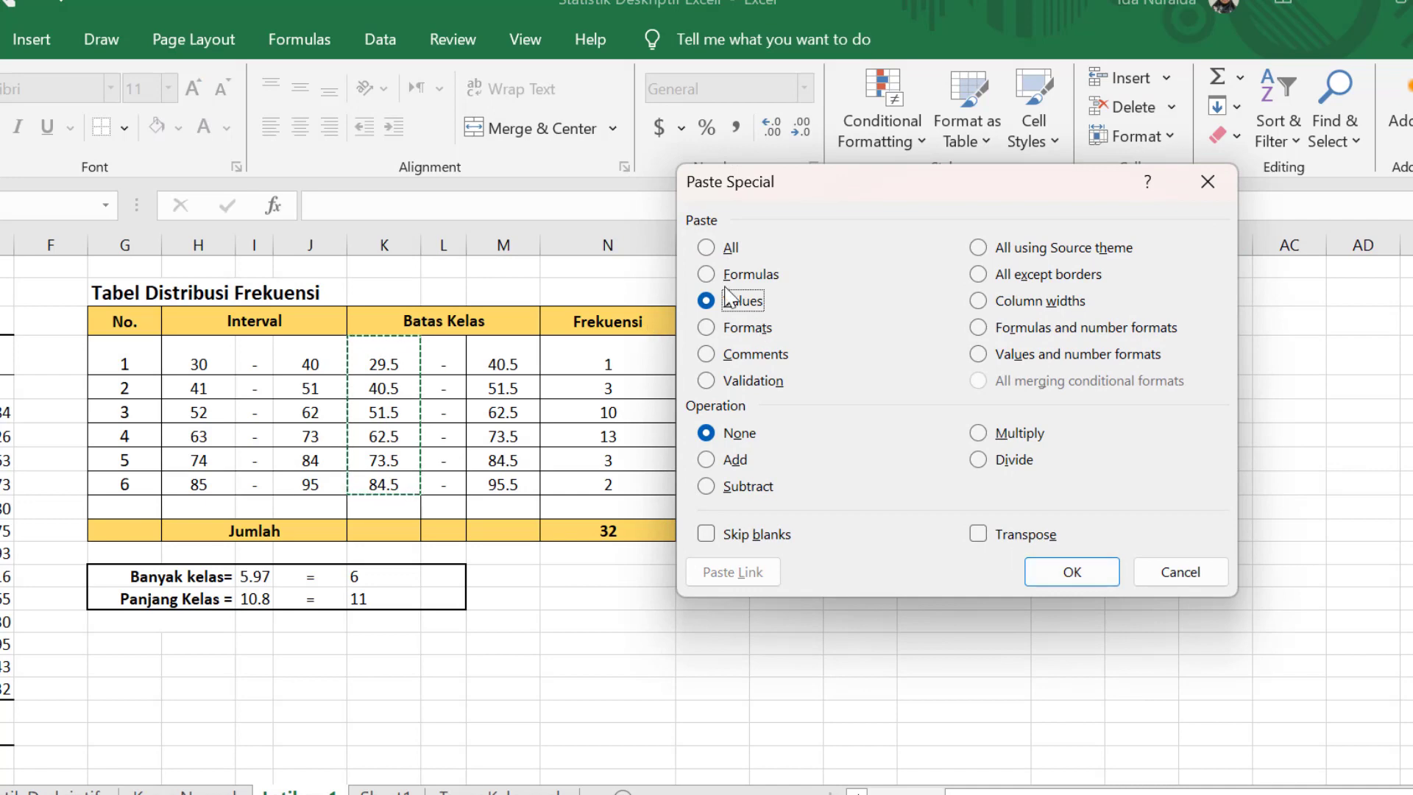
{"action": "left_click", "coordinate": [1094, 581]}
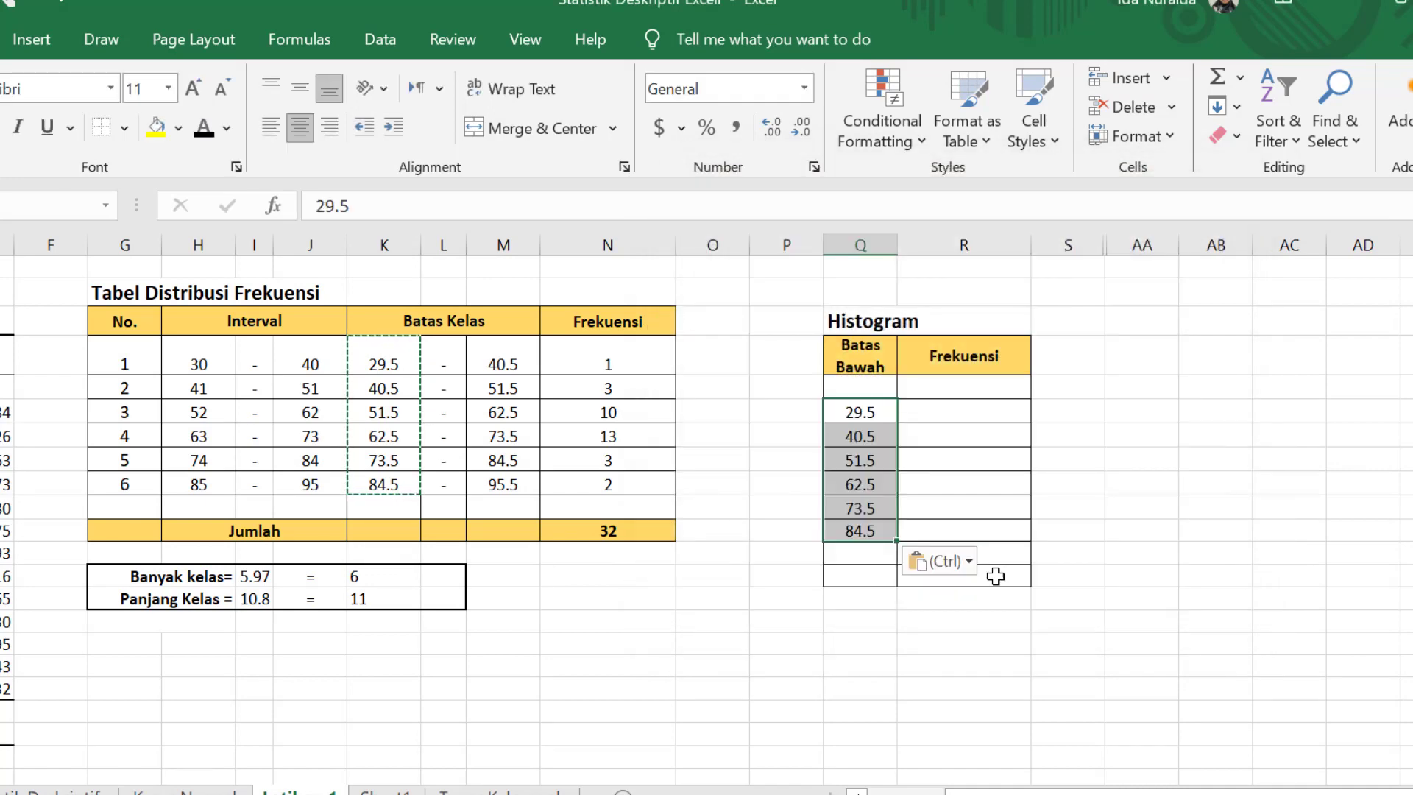
Compare the pasted Batas Bawah entries in the histogram table with their source cells in the Batas Kelas column
{"action": "left_click", "coordinate": [883, 456]}
{"action": "left_click", "coordinate": [854, 390]}
{"action": "left_click", "coordinate": [859, 412]}
{"action": "left_click", "coordinate": [875, 484]}
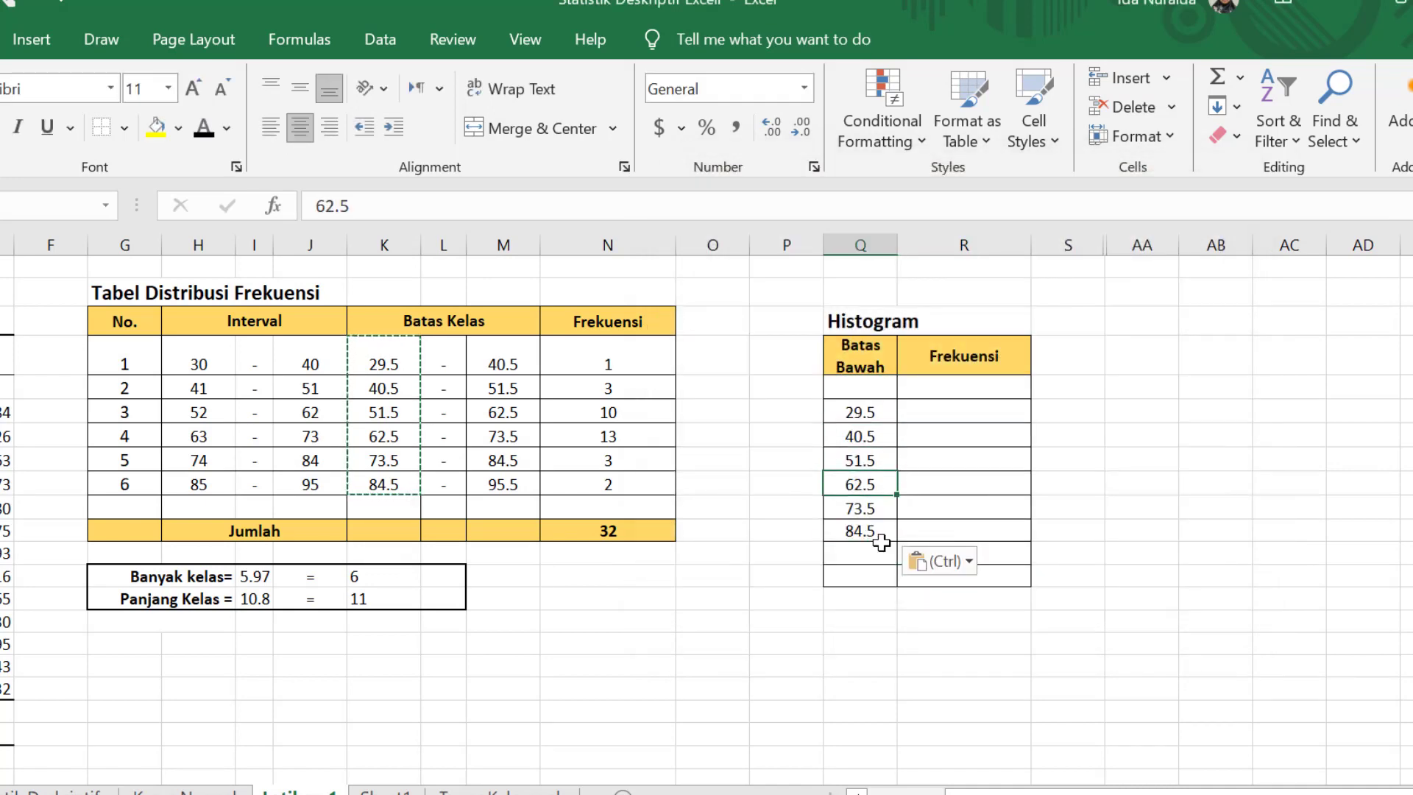
{"action": "left_click", "coordinate": [870, 548]}
{"action": "left_click", "coordinate": [870, 533]}
{"action": "left_click_drag", "start_coordinate": [857, 434], "coordinate": [857, 410]}
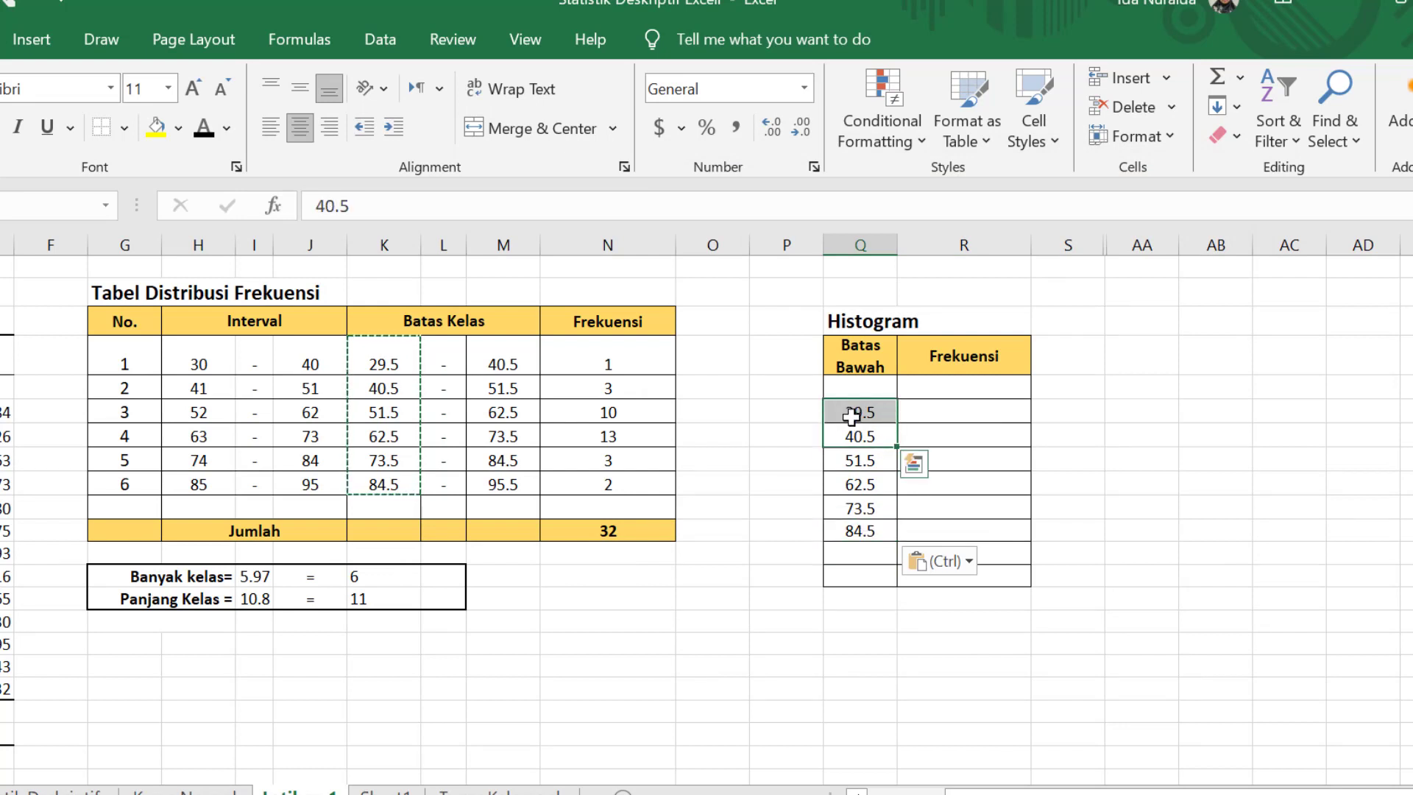
{"action": "left_click", "coordinate": [856, 411]}
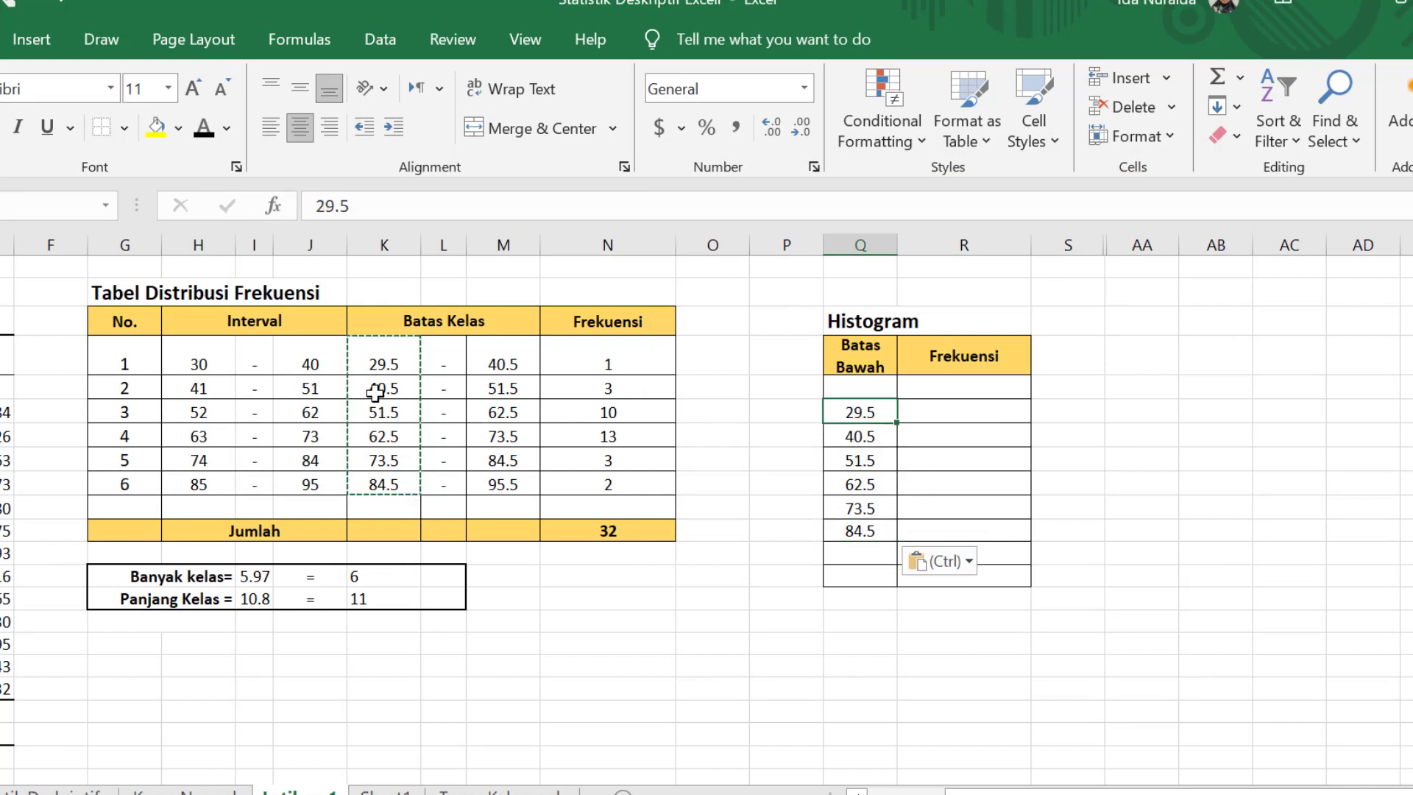
{"action": "left_click", "coordinate": [392, 412]}
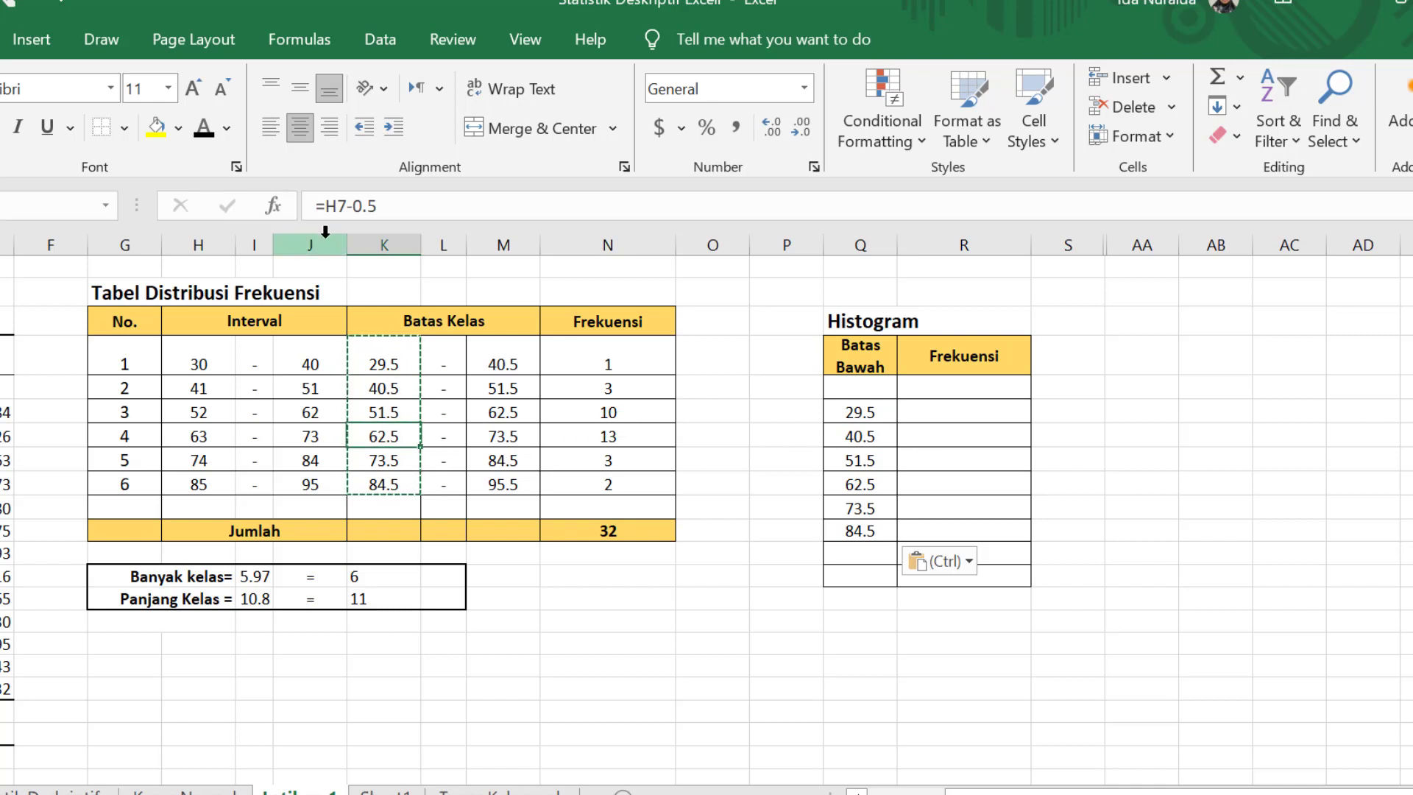
{"action": "left_click", "coordinate": [858, 460]}
{"action": "left_click", "coordinate": [864, 529]}
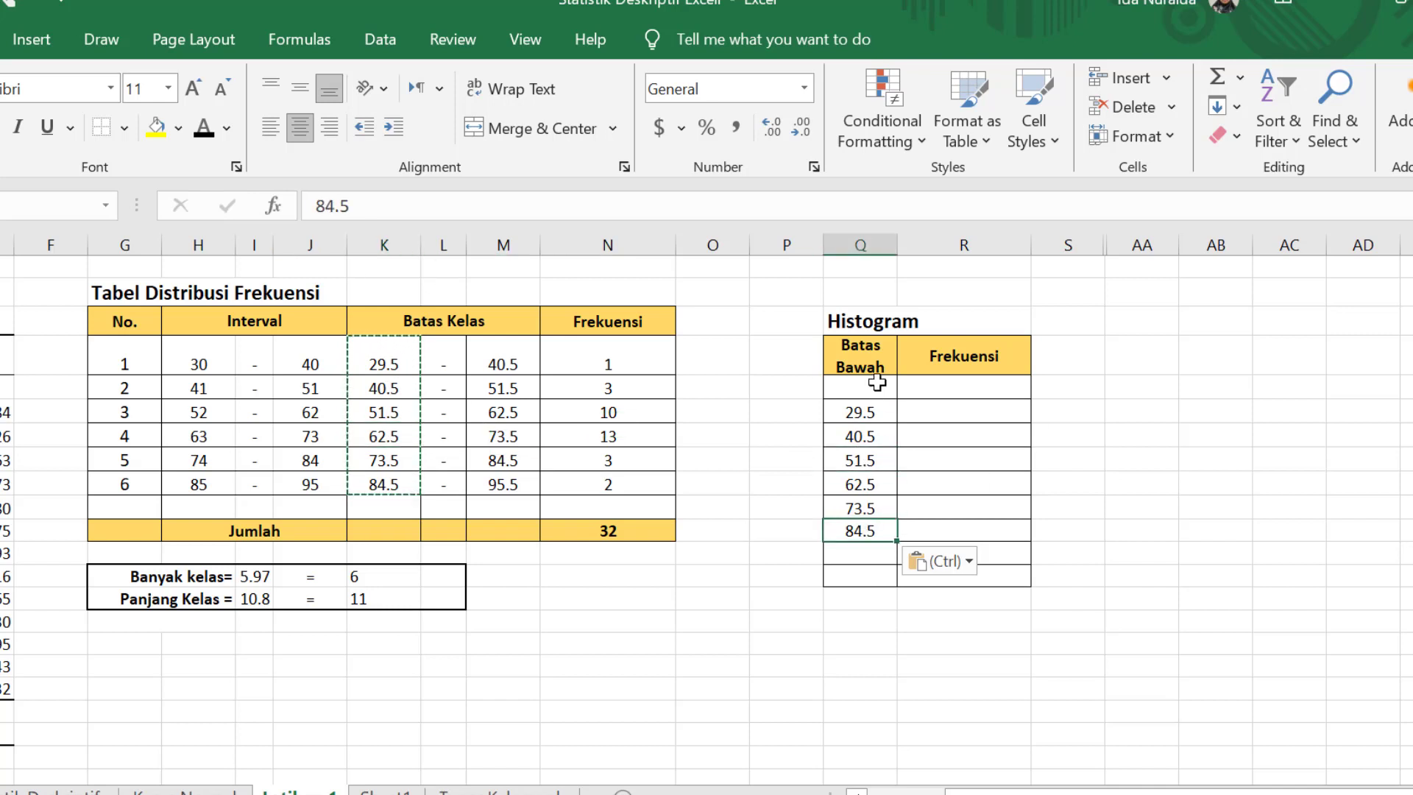
{"action": "left_click", "coordinate": [1210, 552]}
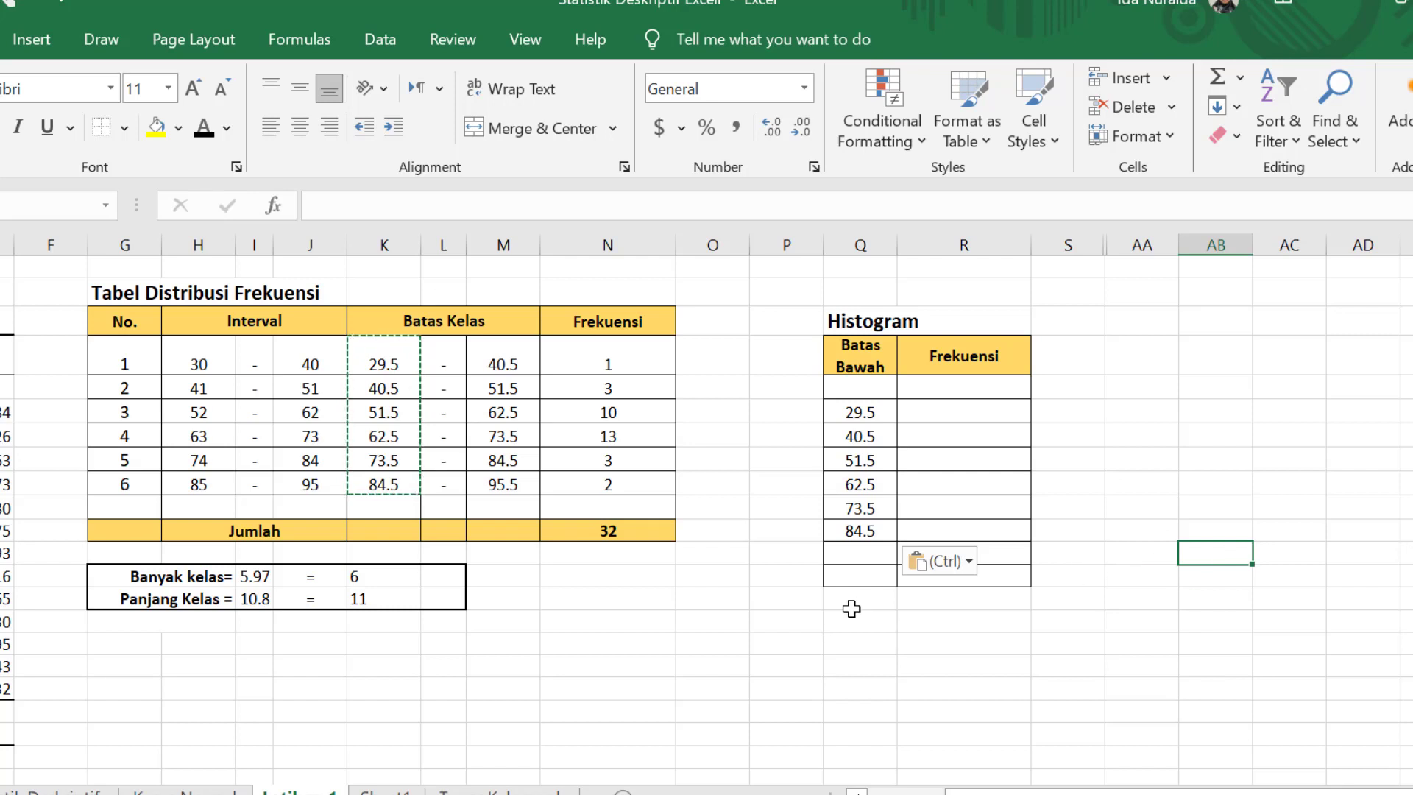
{"action": "left_click", "coordinate": [860, 688]}
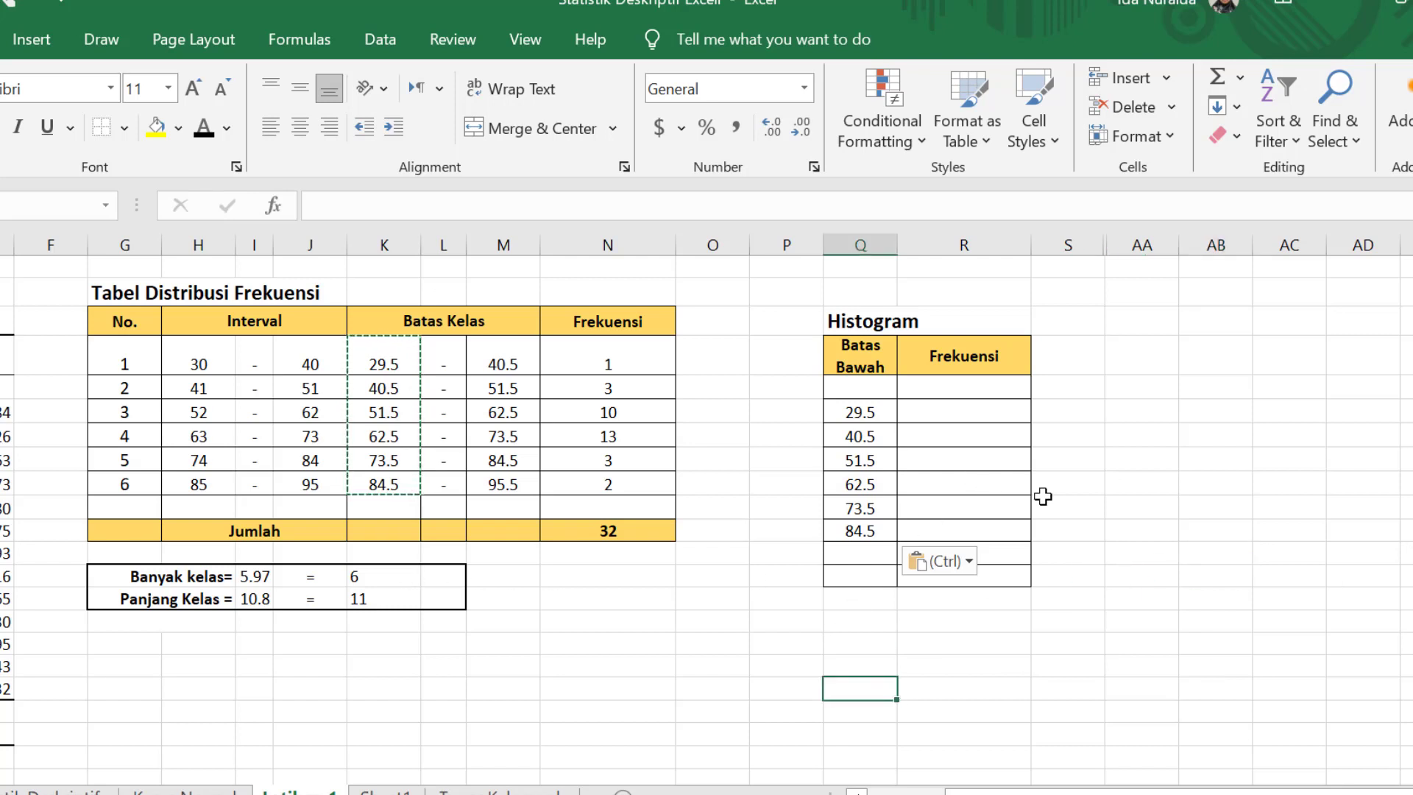
Fill the histogram table's first row with "s" under Batas Bawah and 0 under Frekuensi
{"action": "left_click", "coordinate": [834, 386]}
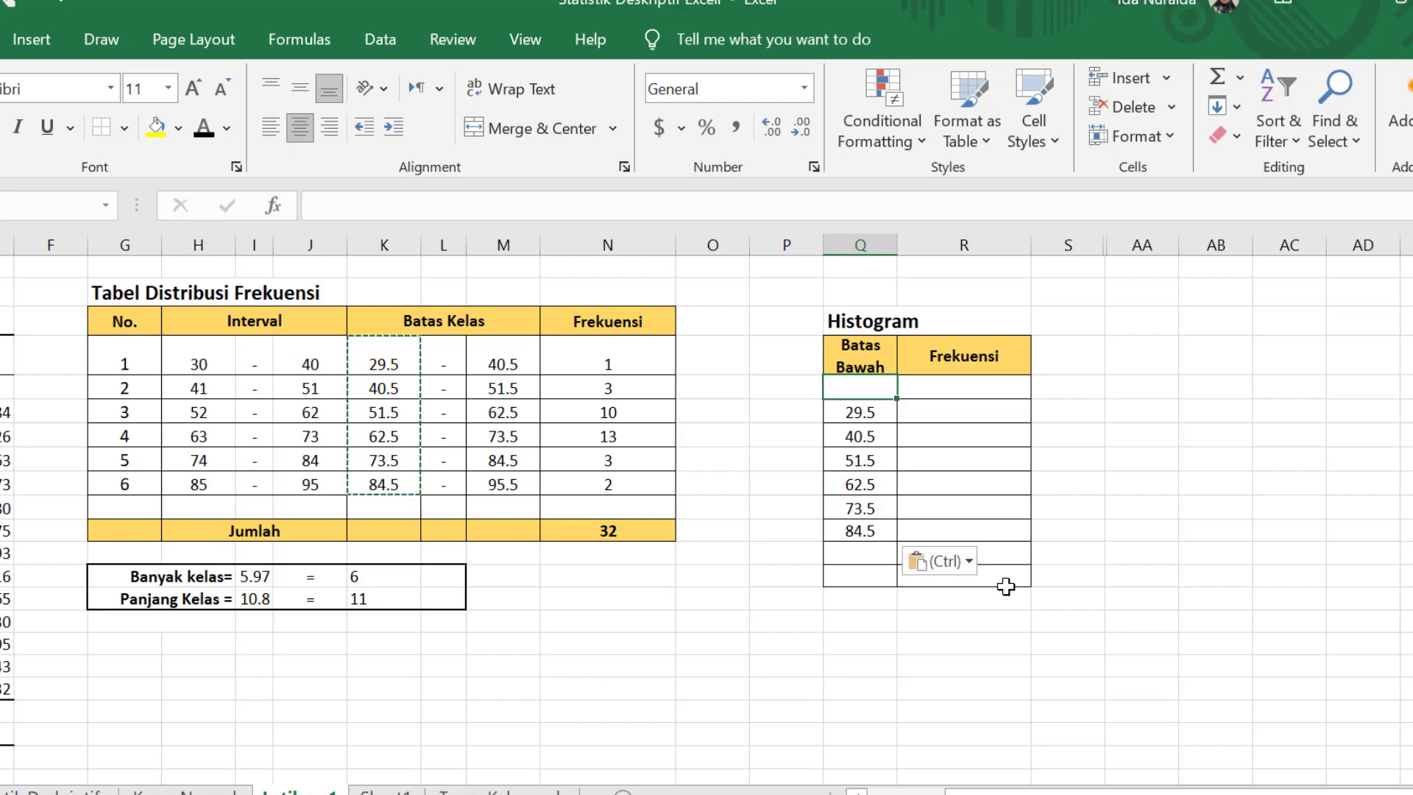
{"action": "type", "text": "s"}
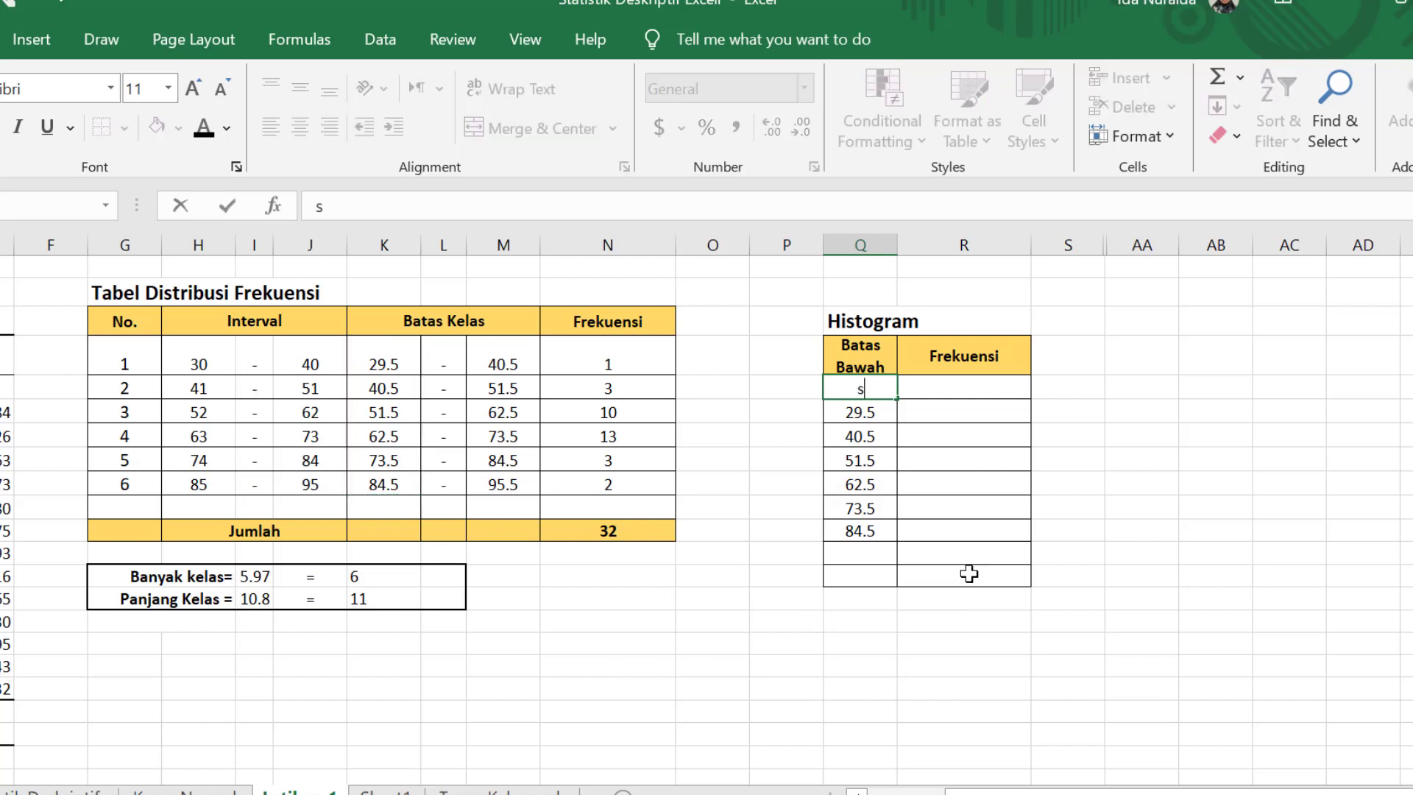
{"action": "left_click", "coordinate": [1242, 513]}
{"action": "left_click", "coordinate": [968, 388]}
{"action": "type", "text": "0"}
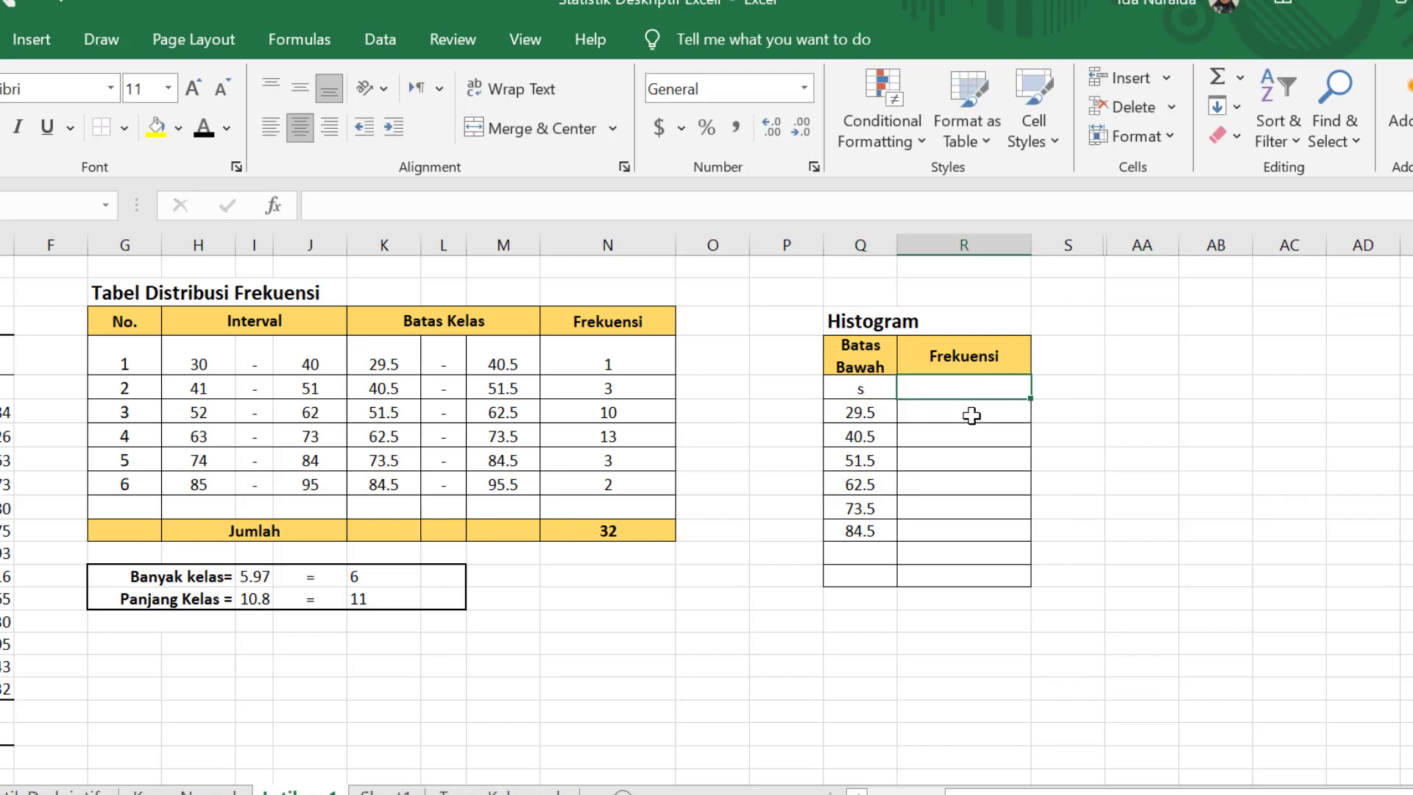
{"action": "left_click", "coordinate": [1106, 481]}
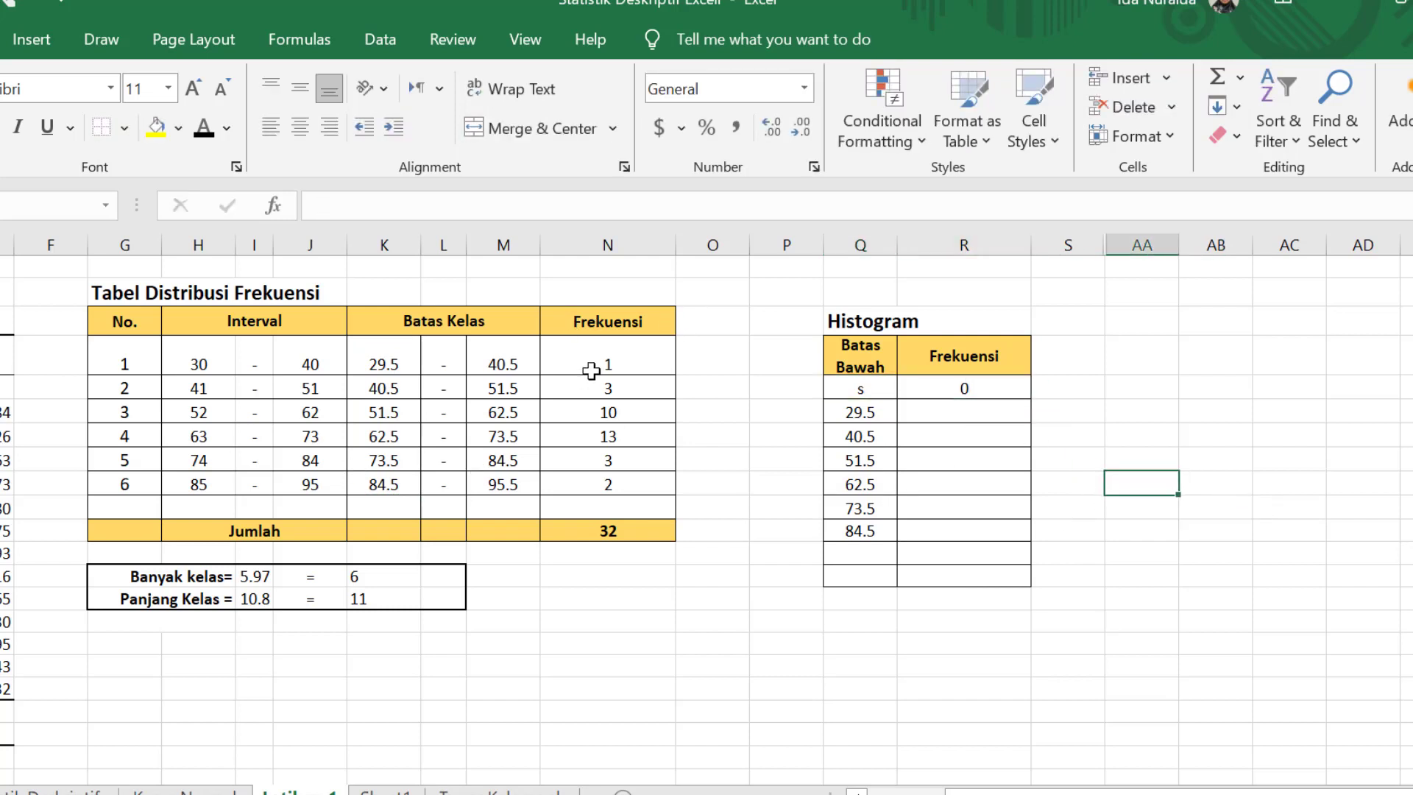
Copy the class frequencies N4:N9 and paste them as values only into the histogram table's Frekuensi column from R6
{"action": "left_click_drag", "start_coordinate": [592, 370], "coordinate": [599, 471]}
{"action": "right_click", "coordinate": [609, 432]}
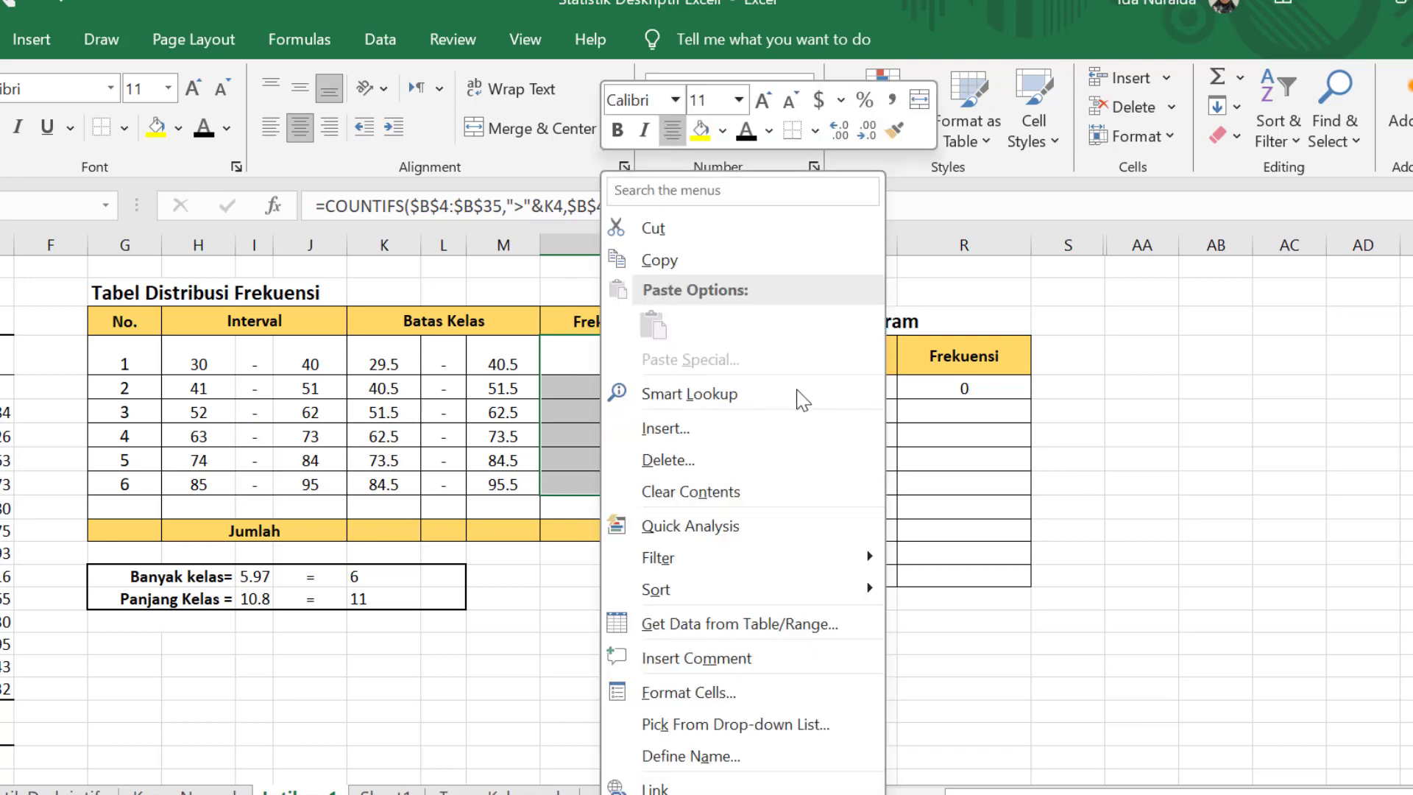
{"action": "left_click", "coordinate": [653, 259]}
{"action": "left_click", "coordinate": [957, 412]}
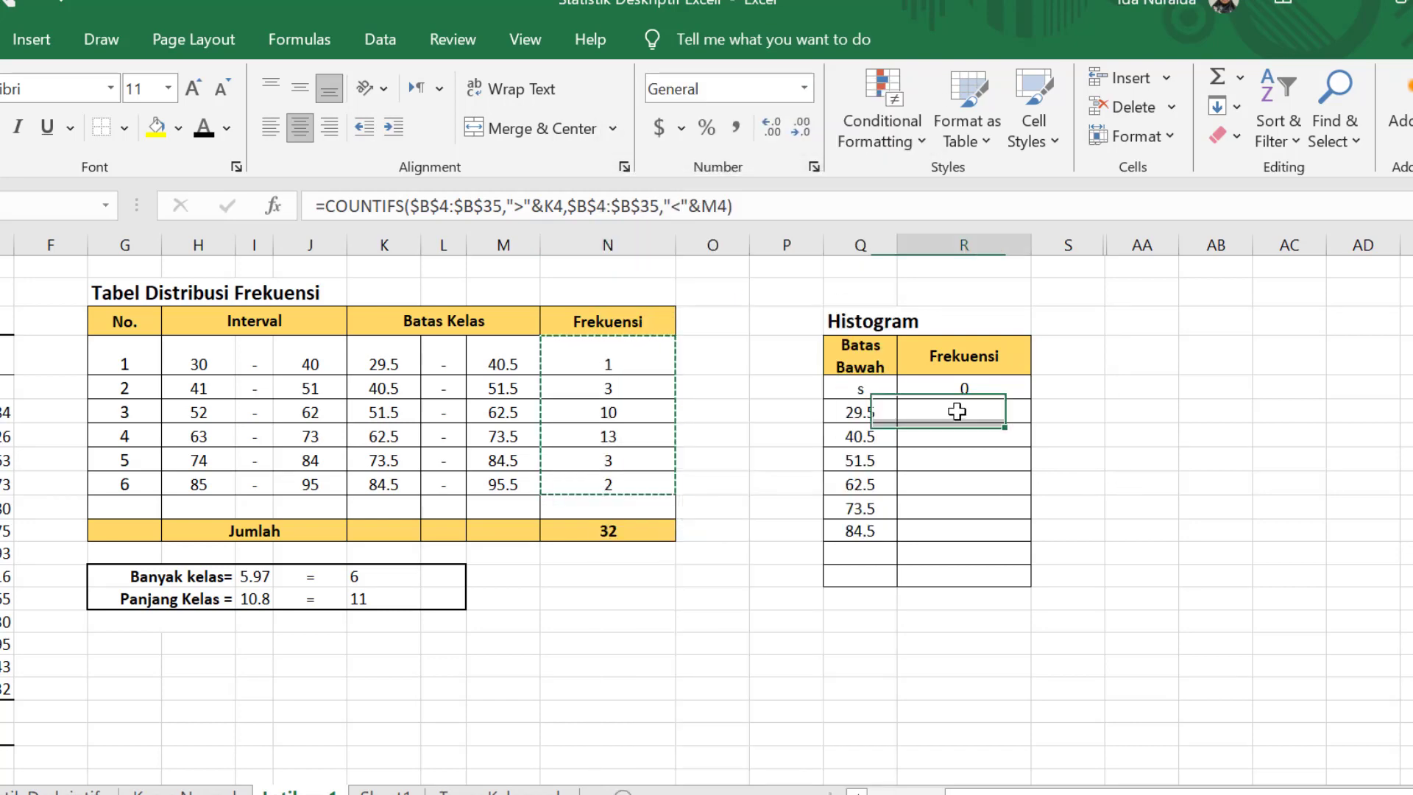
{"action": "right_click", "coordinate": [956, 412]}
{"action": "left_click", "coordinate": [1045, 357]}
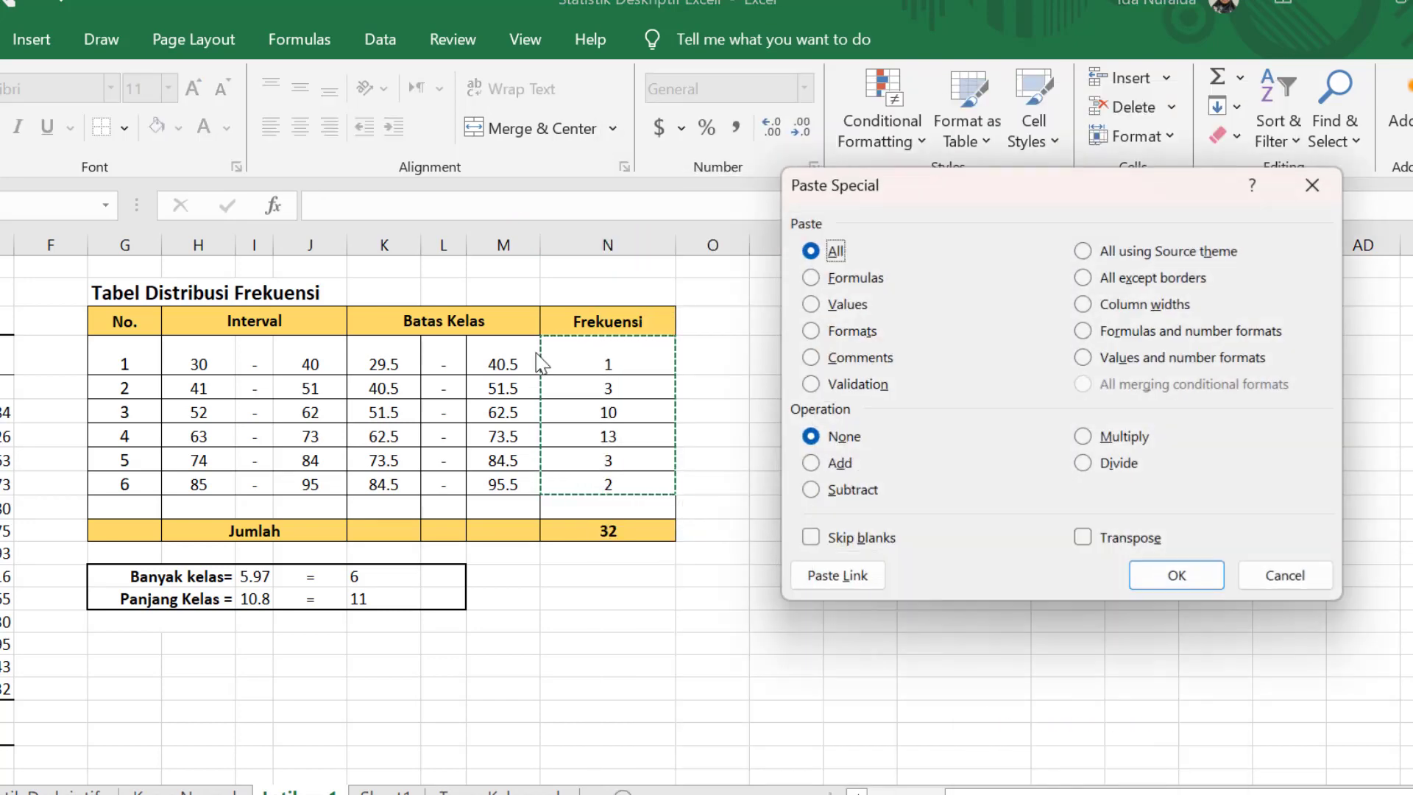
{"action": "left_click", "coordinate": [811, 304]}
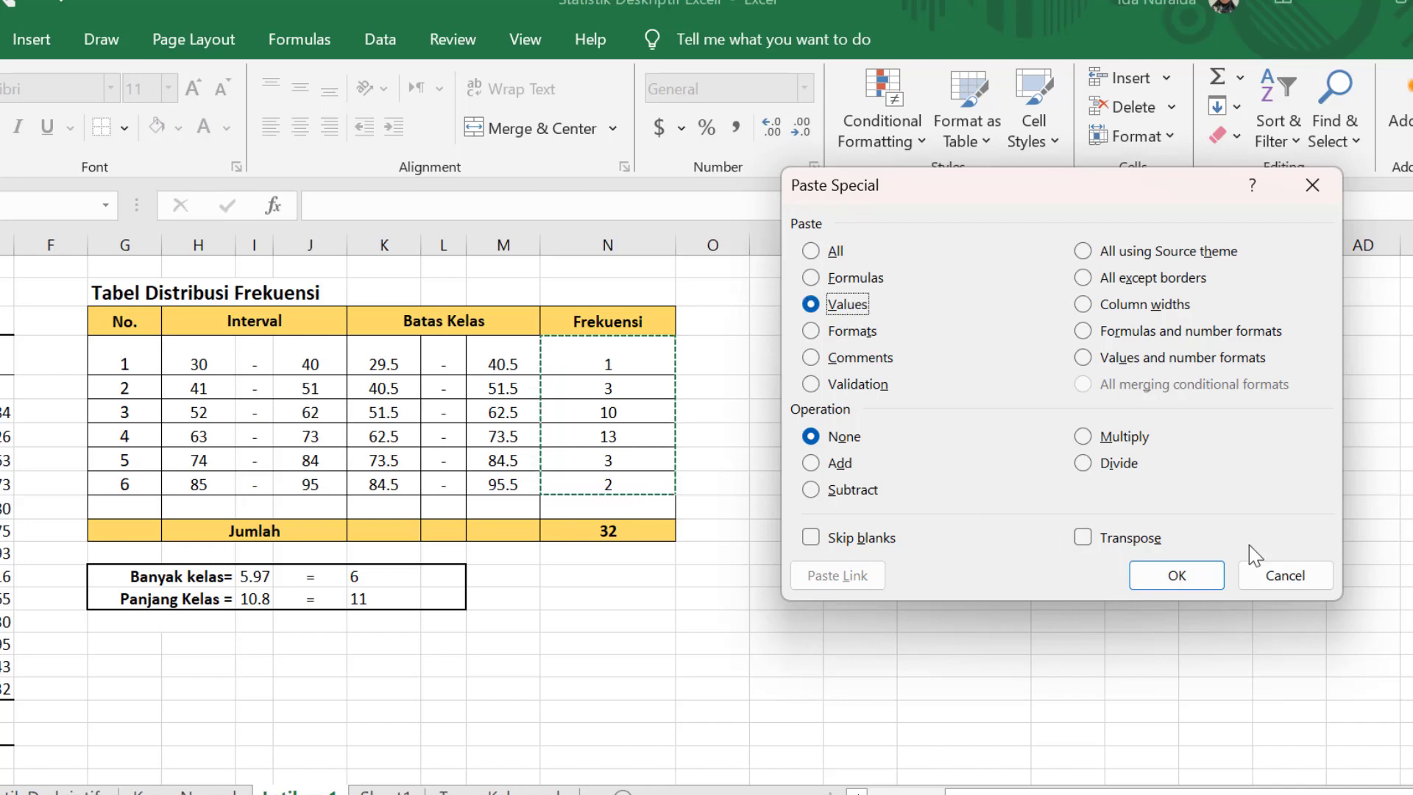
{"action": "left_click", "coordinate": [1189, 570]}
{"action": "left_click", "coordinate": [1242, 572]}
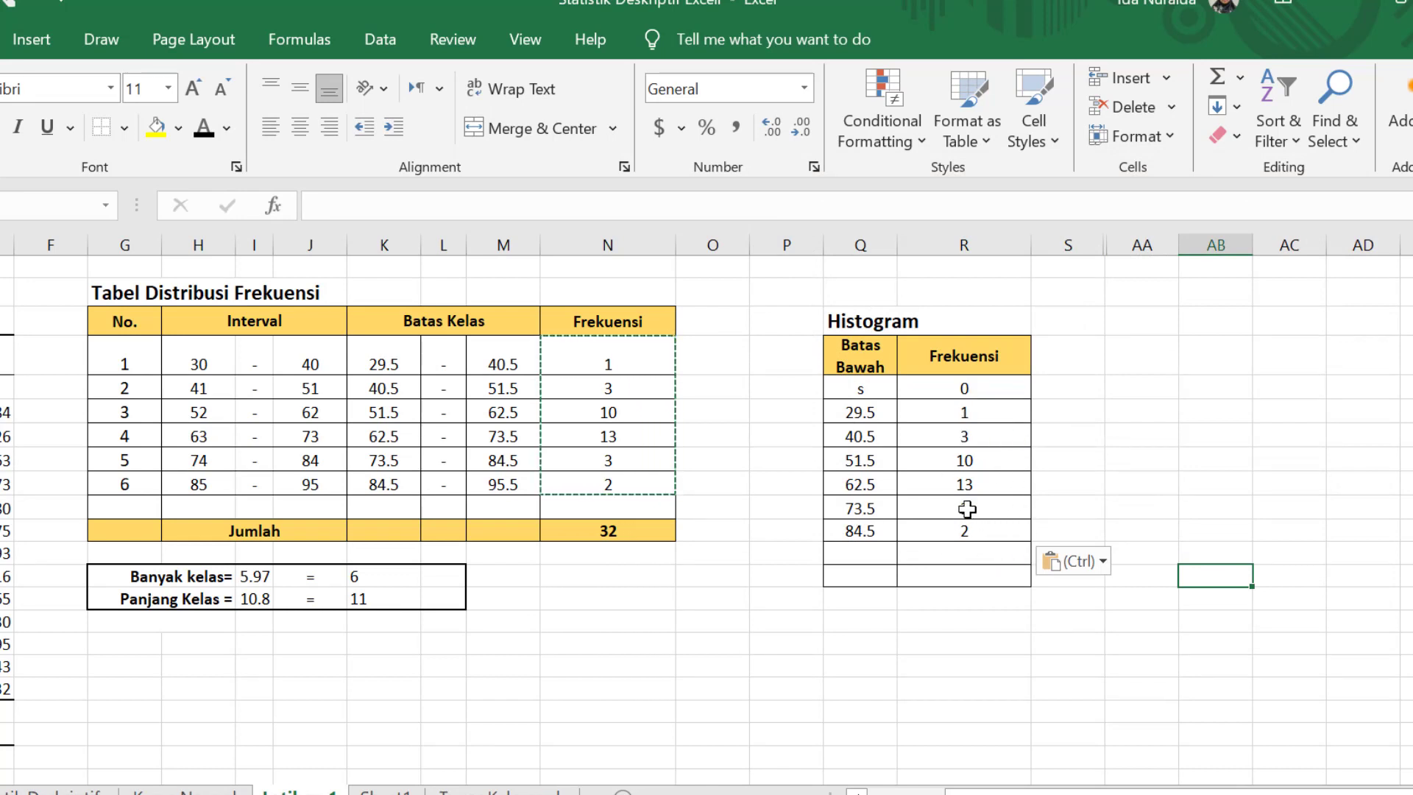
Add a closing row below 84.5 in the histogram table, with Batas Bawah =M9 and Frekuensi 0
{"action": "left_click", "coordinate": [834, 529]}
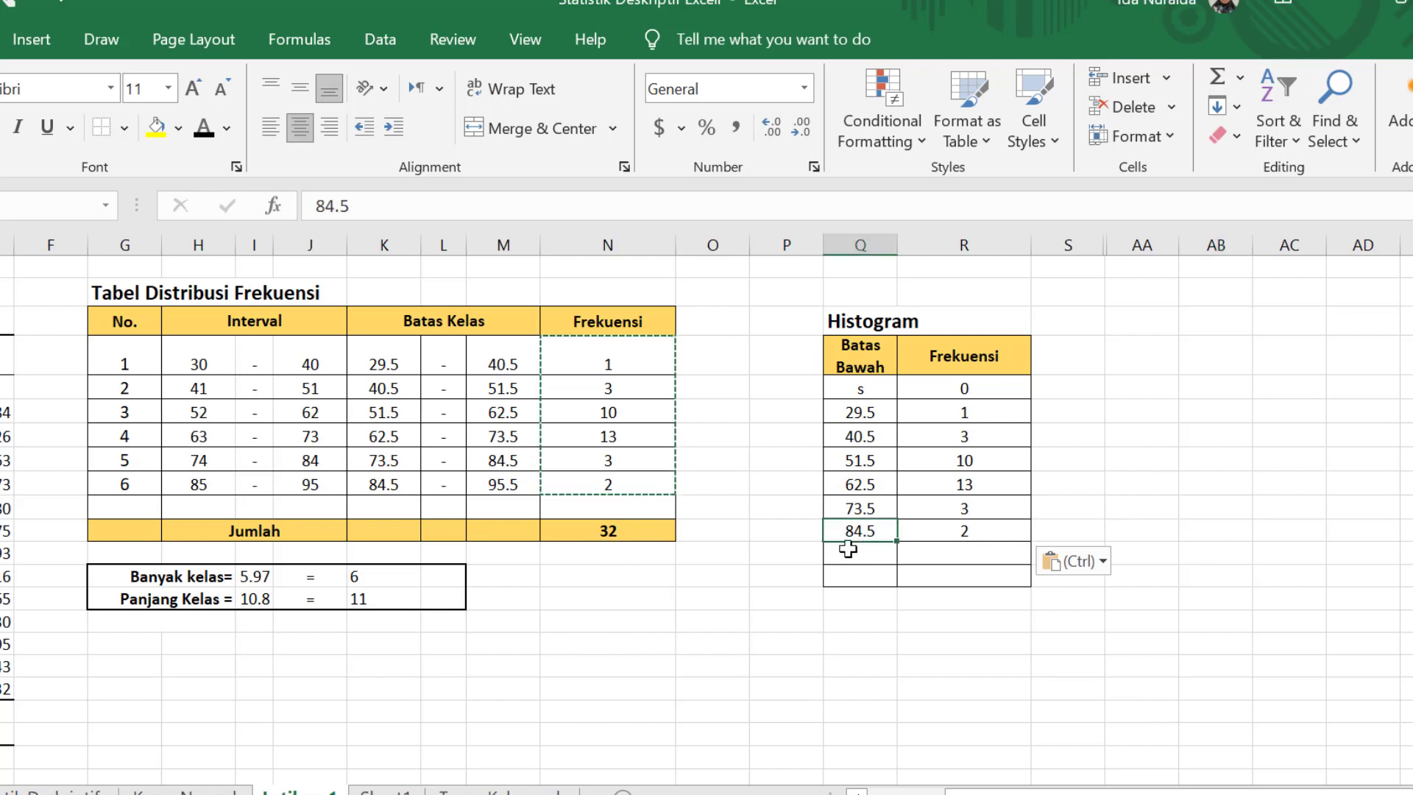
{"action": "key", "text": "Down"}
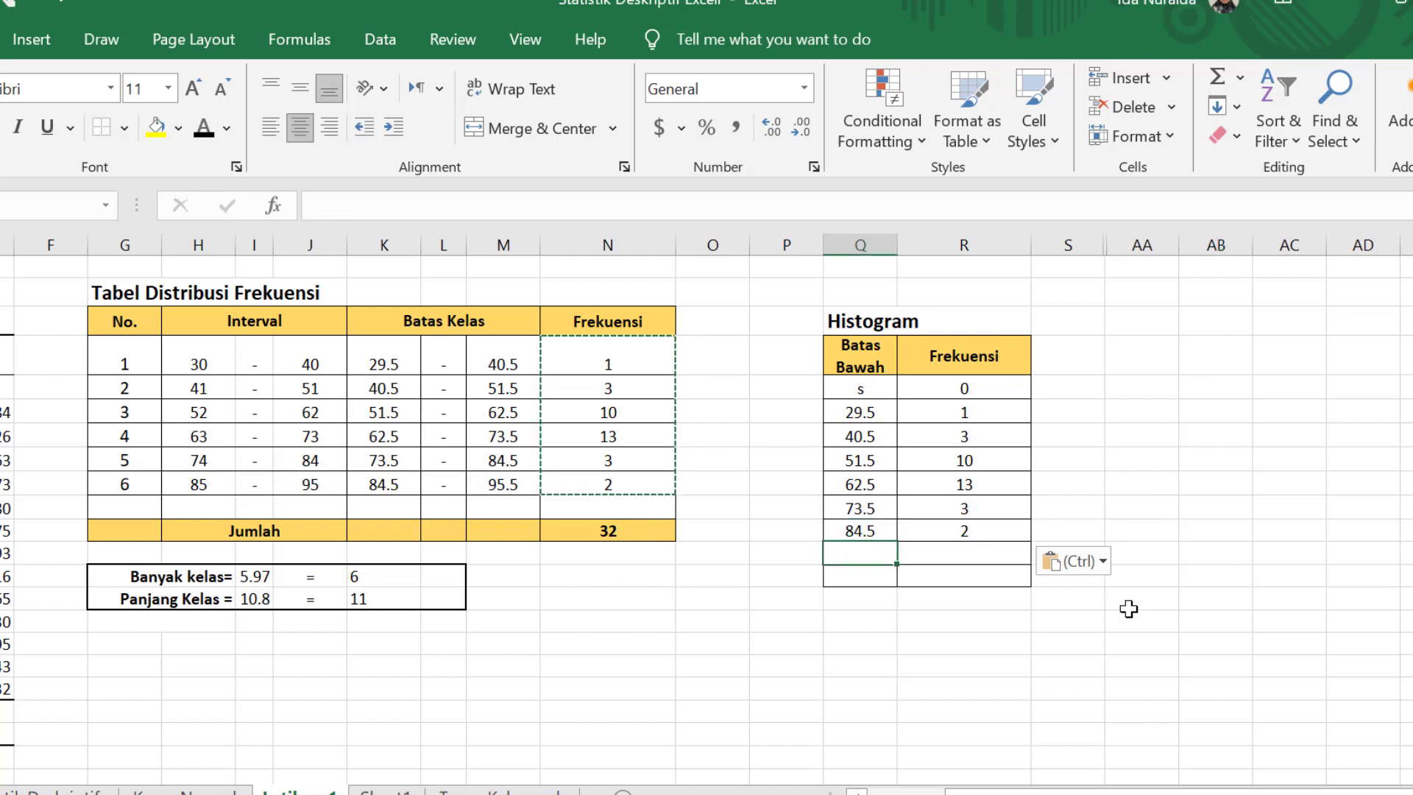
{"action": "type", "text": "="}
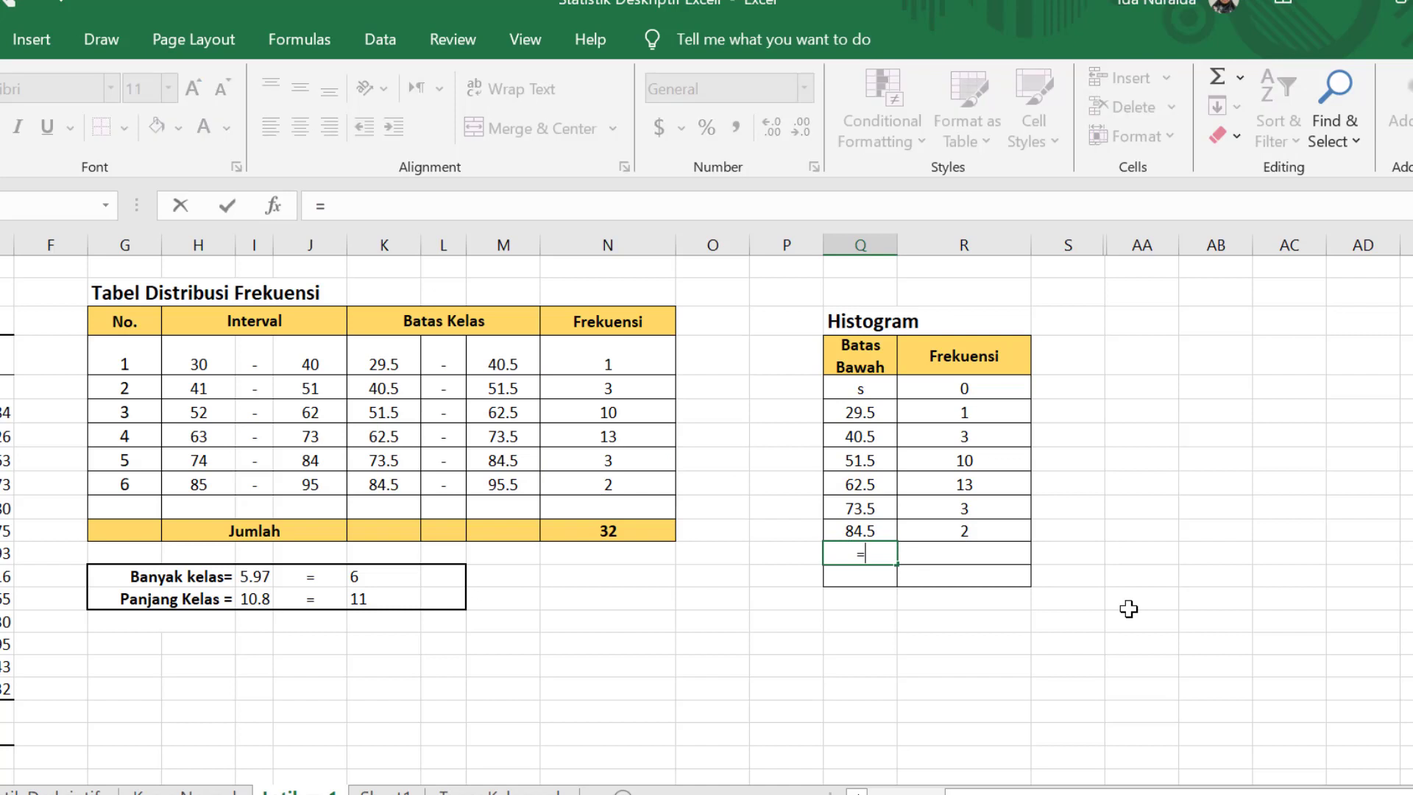
{"action": "left_click", "coordinate": [515, 492]}
{"action": "key", "text": "Return"}
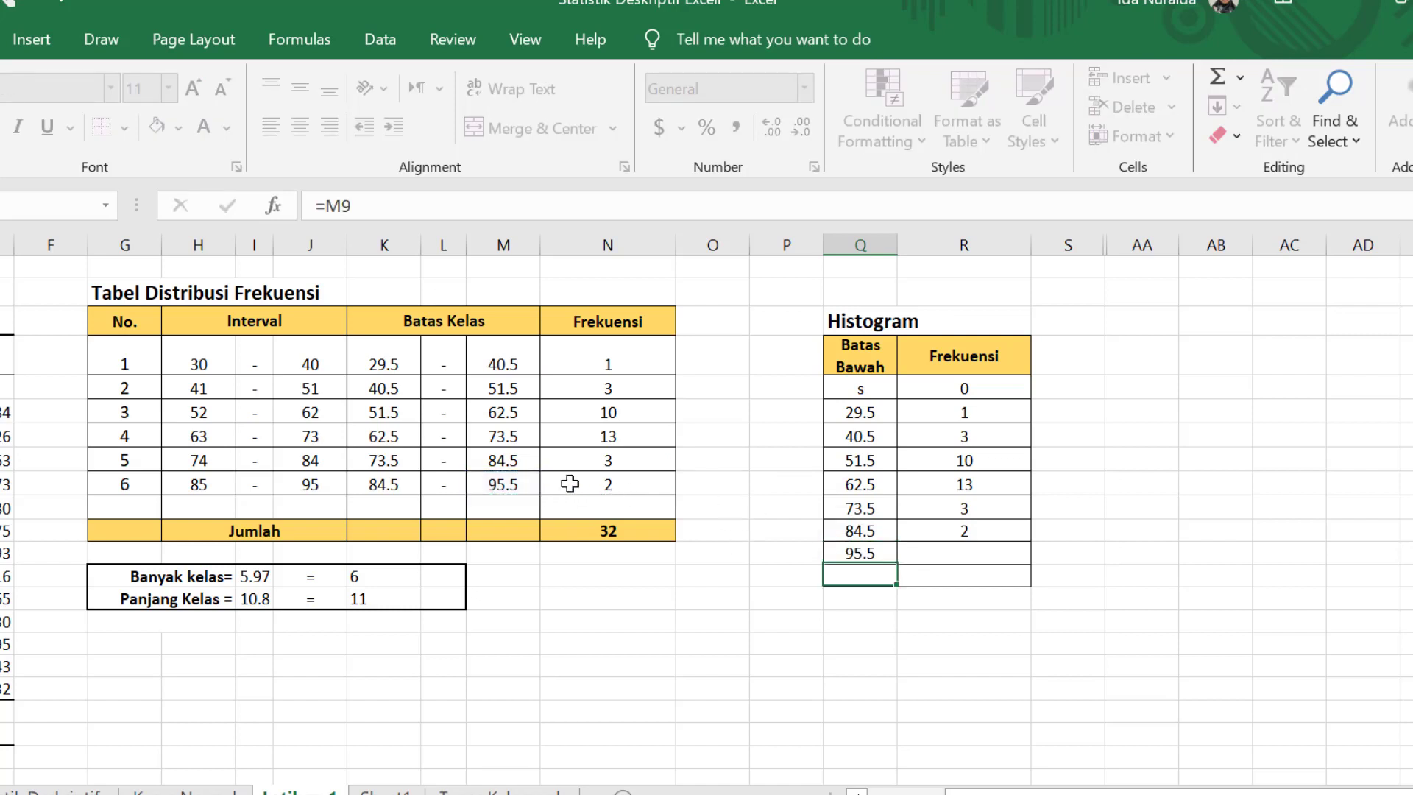
{"action": "left_click", "coordinate": [978, 552]}
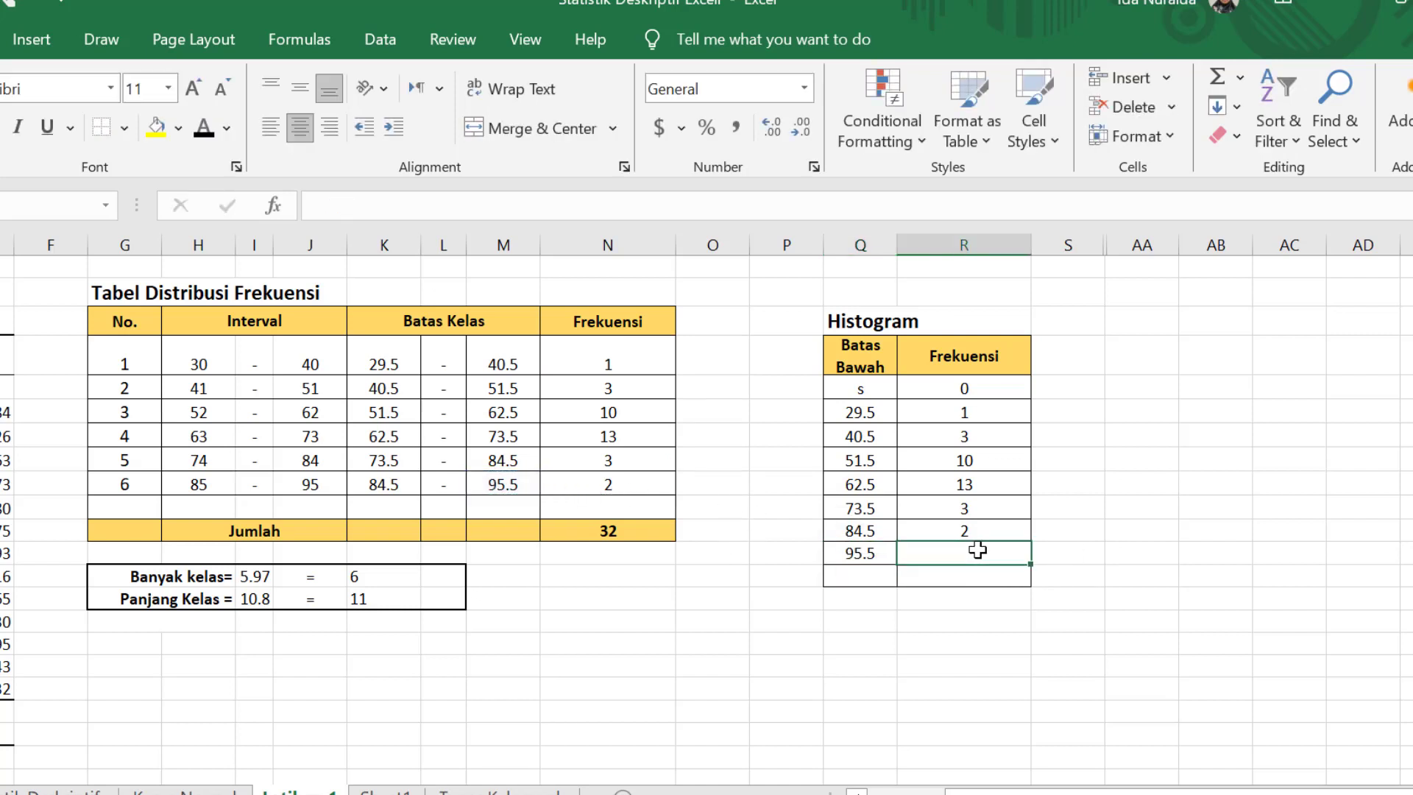
{"action": "type", "text": "0"}
{"action": "left_click", "coordinate": [1214, 642]}
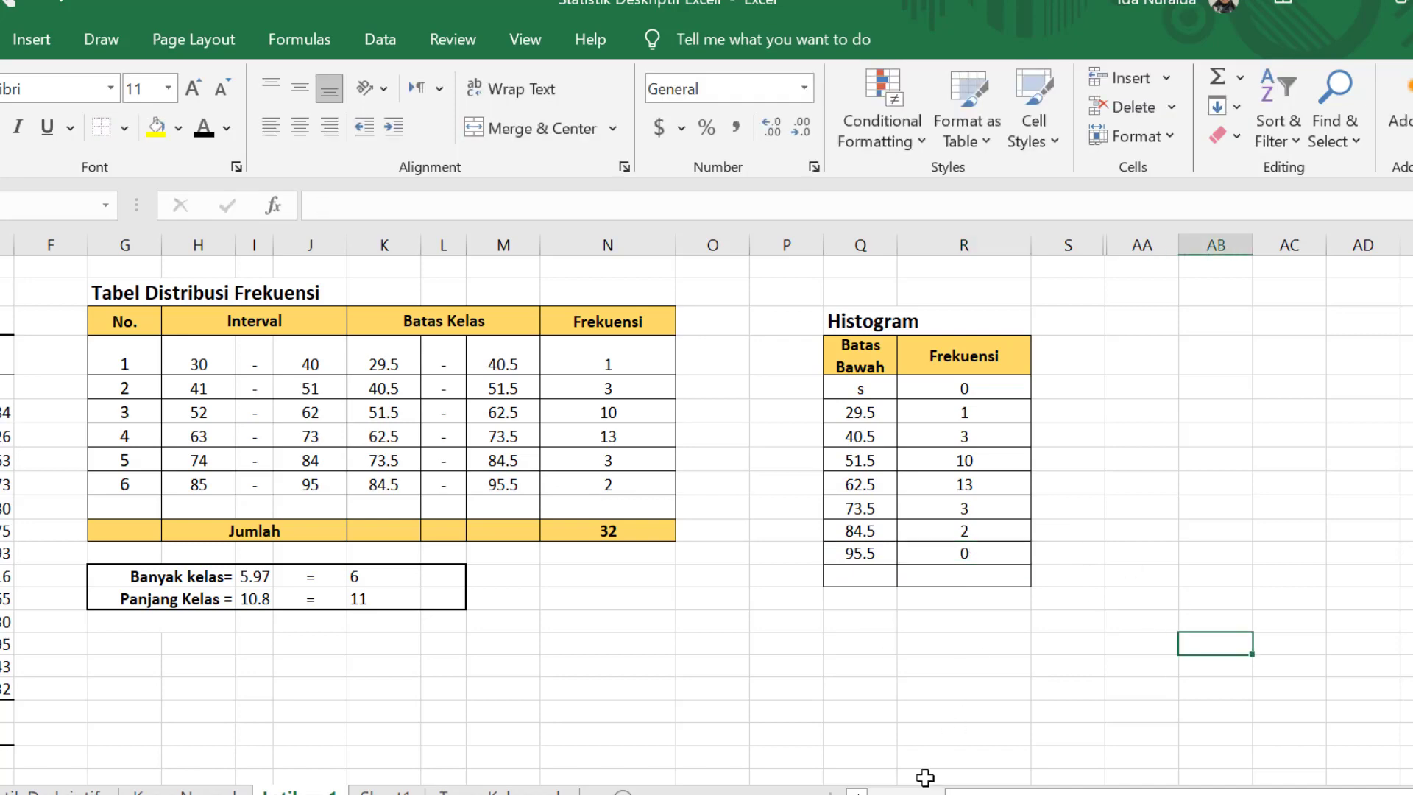
{"action": "left_click_drag", "start_coordinate": [957, 792], "coordinate": [957, 792]}
{"action": "left_click", "coordinate": [943, 738]}
{"action": "left_click", "coordinate": [460, 650]}
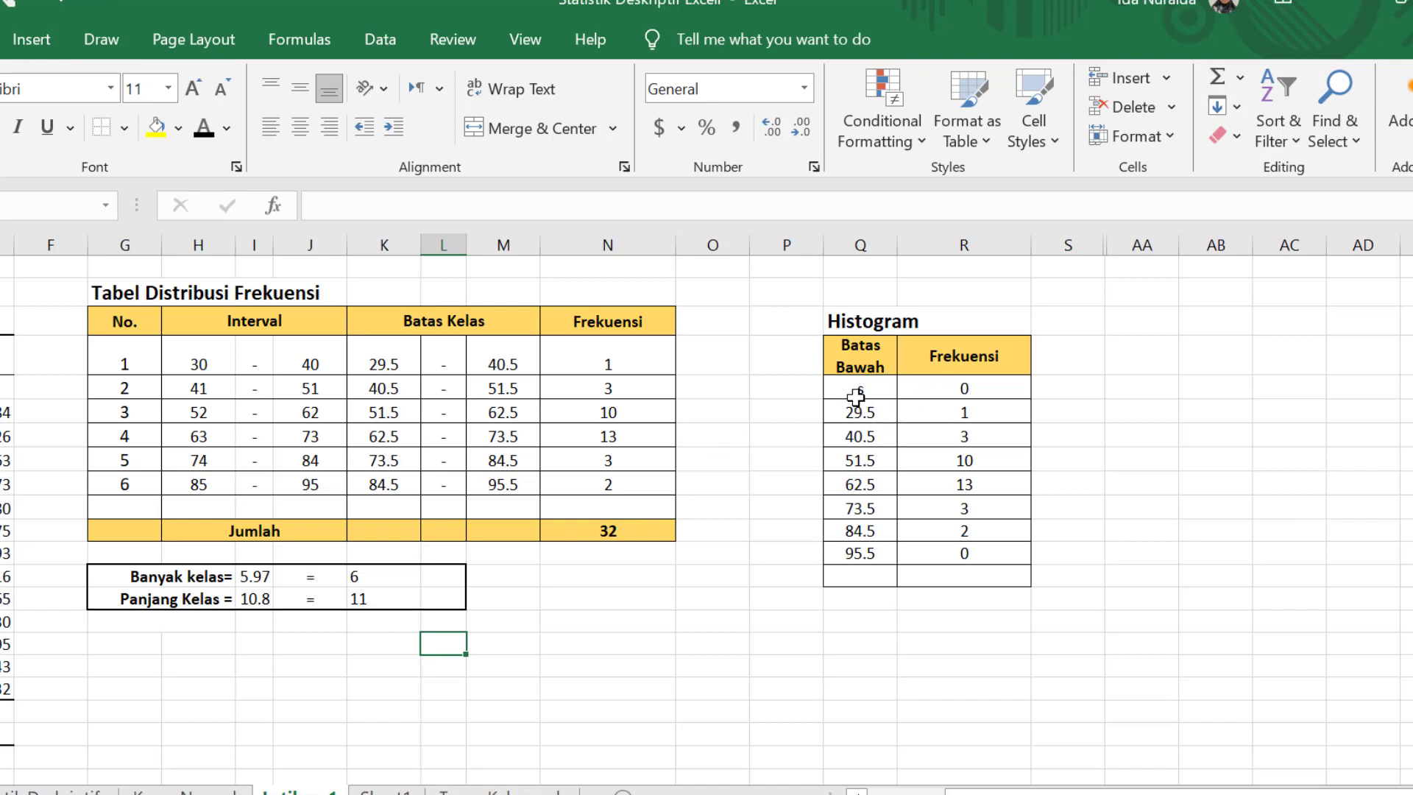
Select the histogram table's data rows Q5:R12 and preview the recommended charts for them without inserting one
{"action": "left_click_drag", "start_coordinate": [856, 397], "coordinate": [964, 552]}
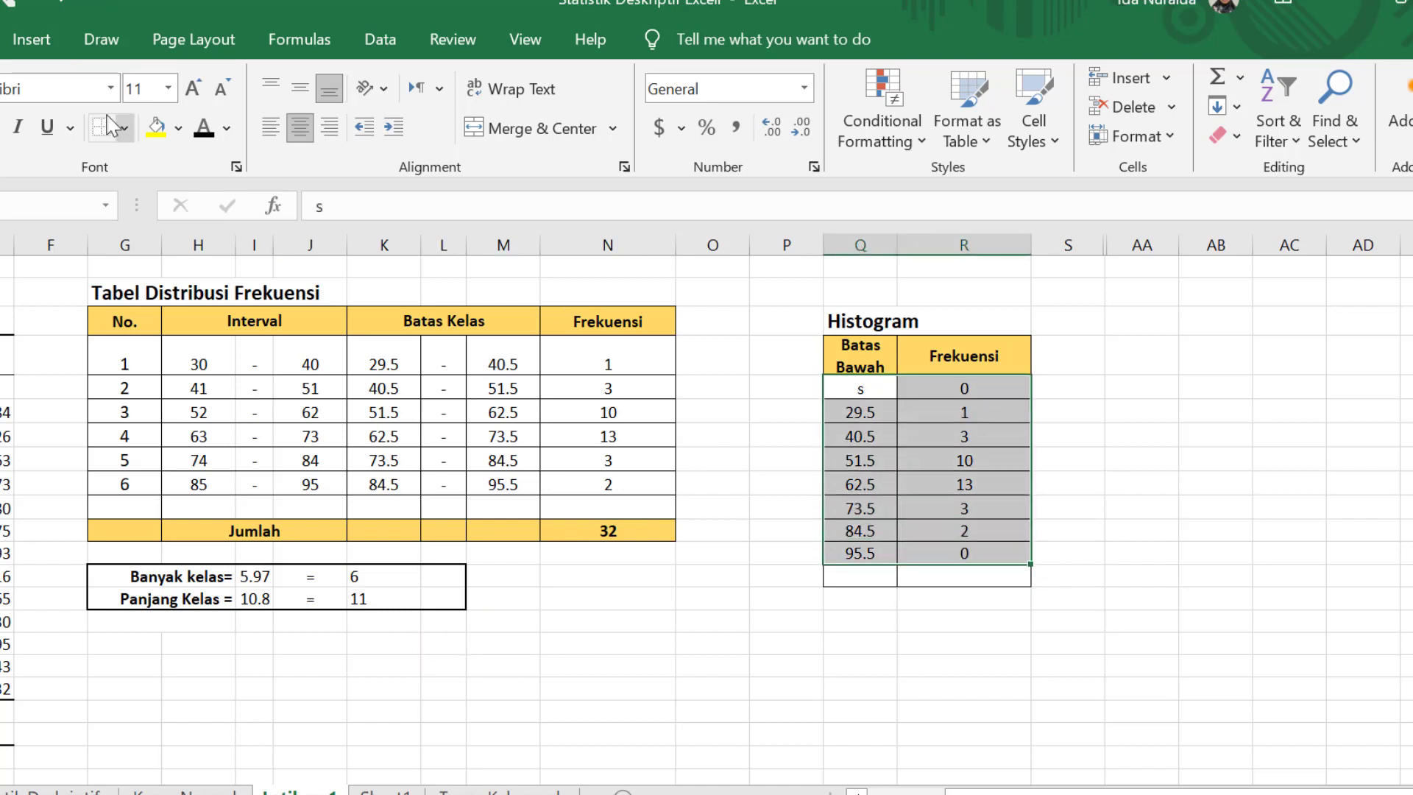
{"action": "left_click", "coordinate": [33, 39]}
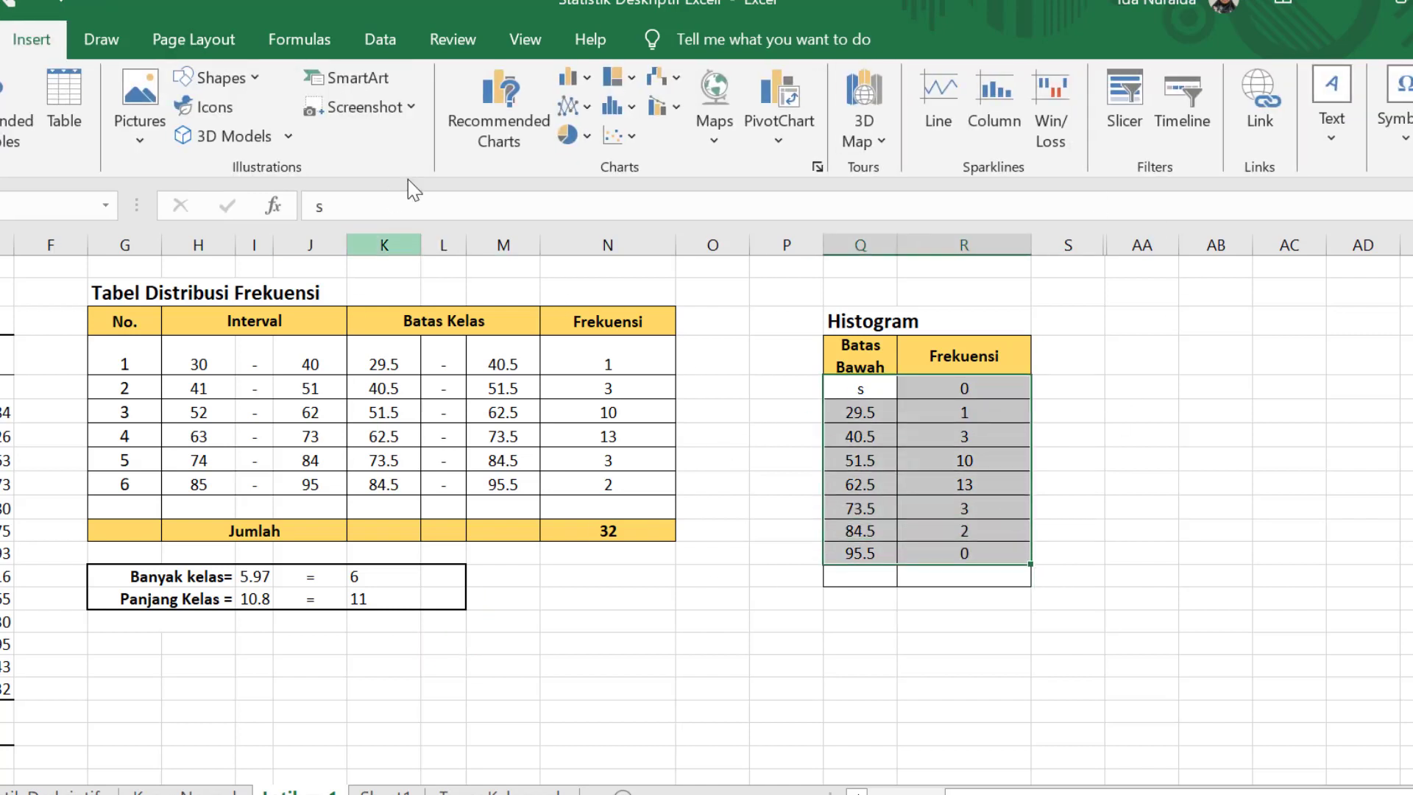
{"action": "left_click", "coordinate": [534, 125]}
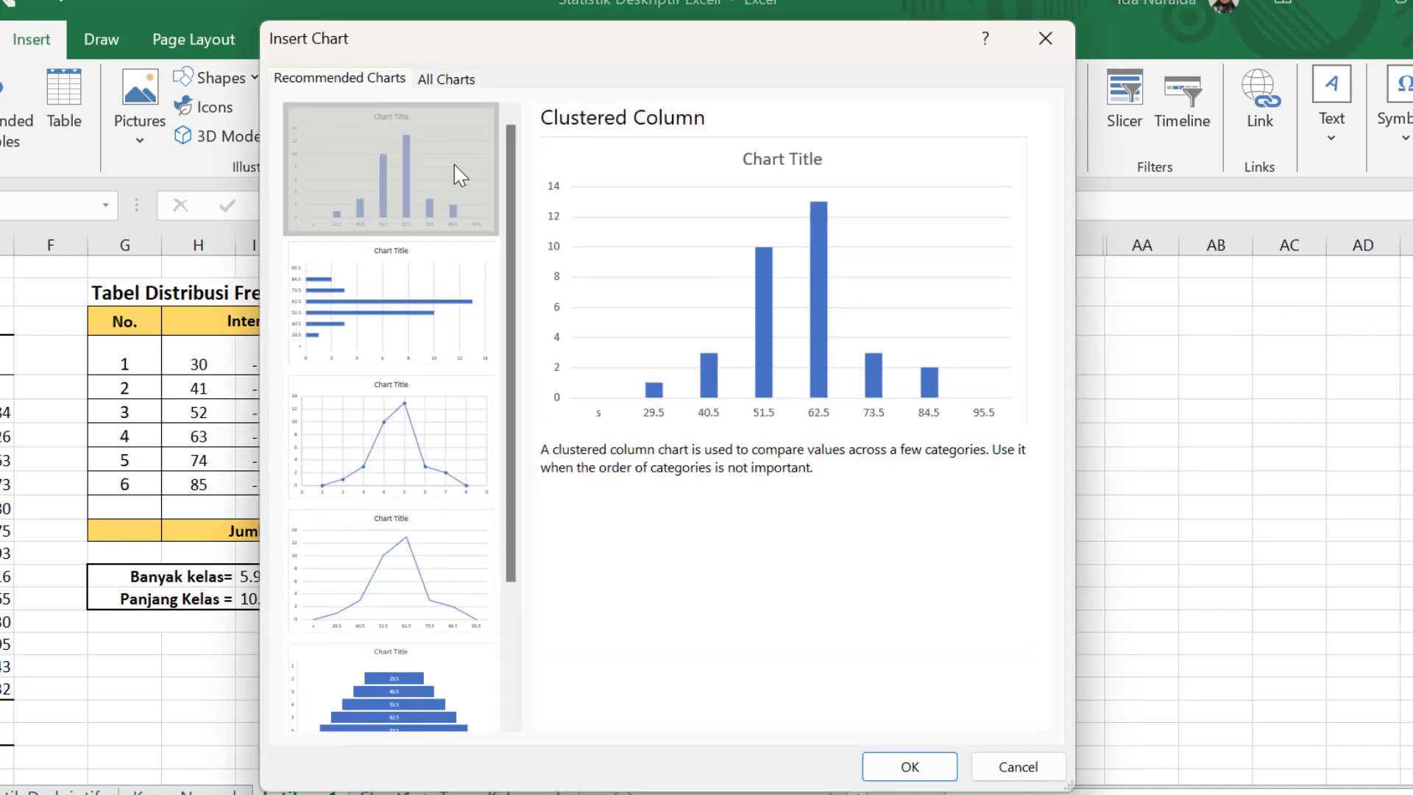
{"action": "left_click", "coordinate": [1064, 33]}
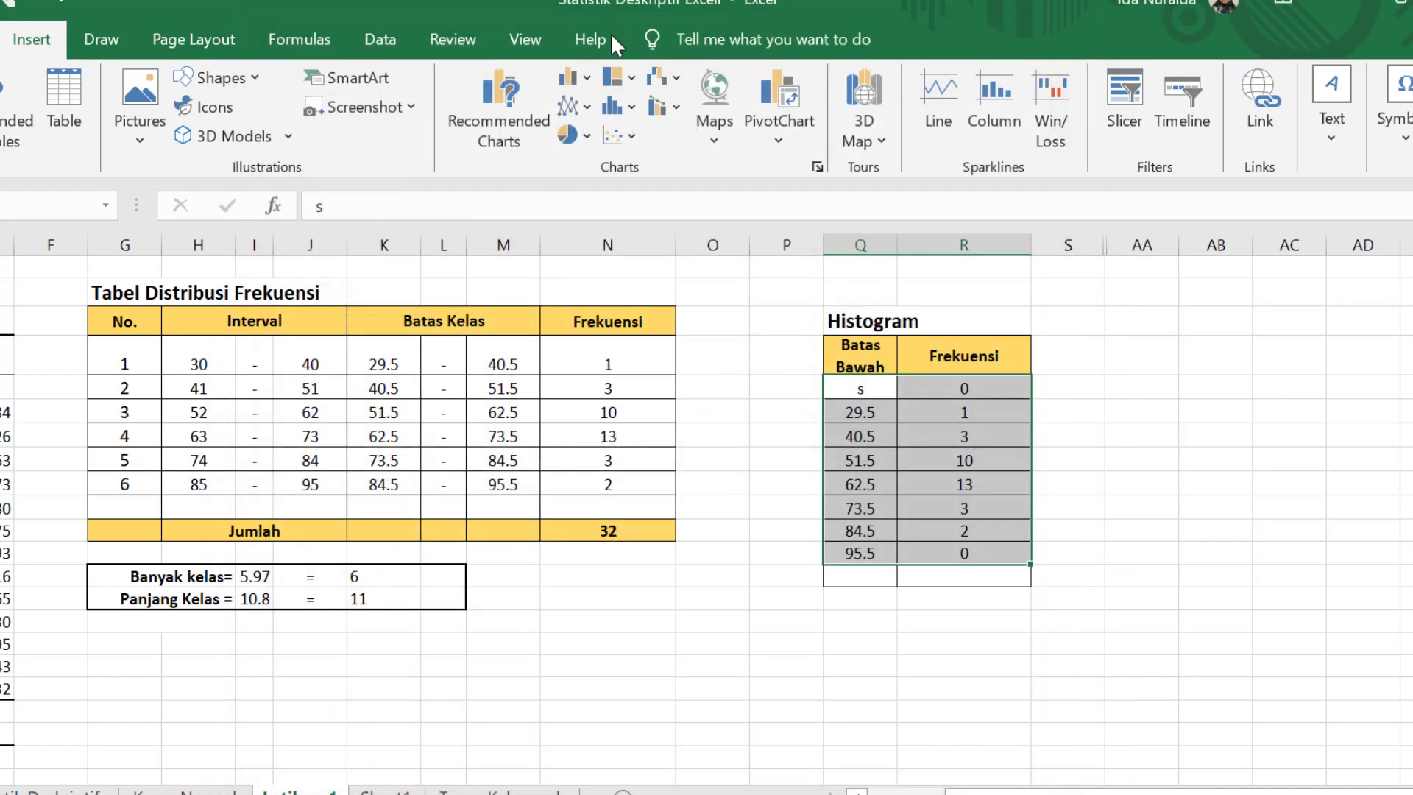
Insert the recommended Clustered Column chart for the selected histogram data Q5:R12
{"action": "left_click", "coordinate": [575, 77]}
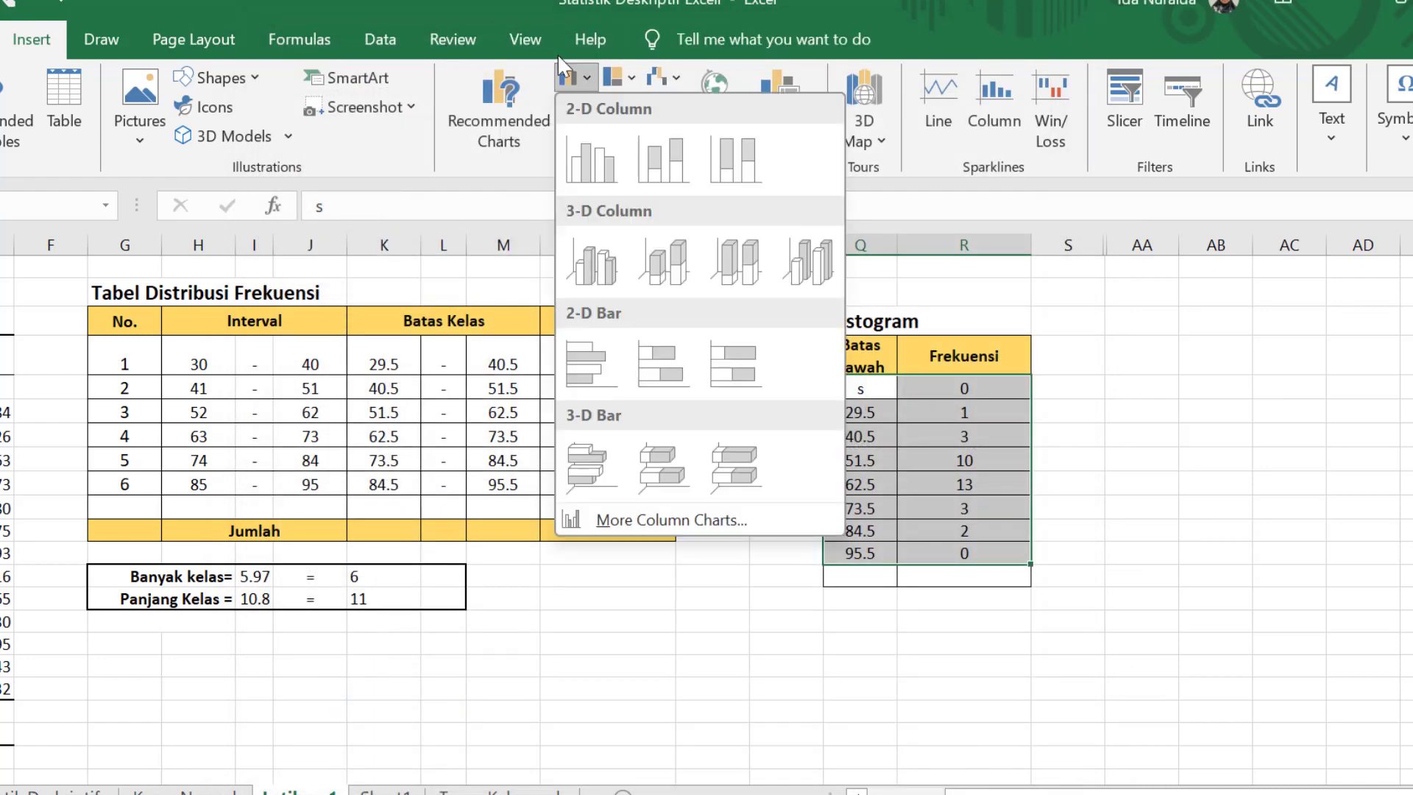
{"action": "left_click", "coordinate": [588, 80]}
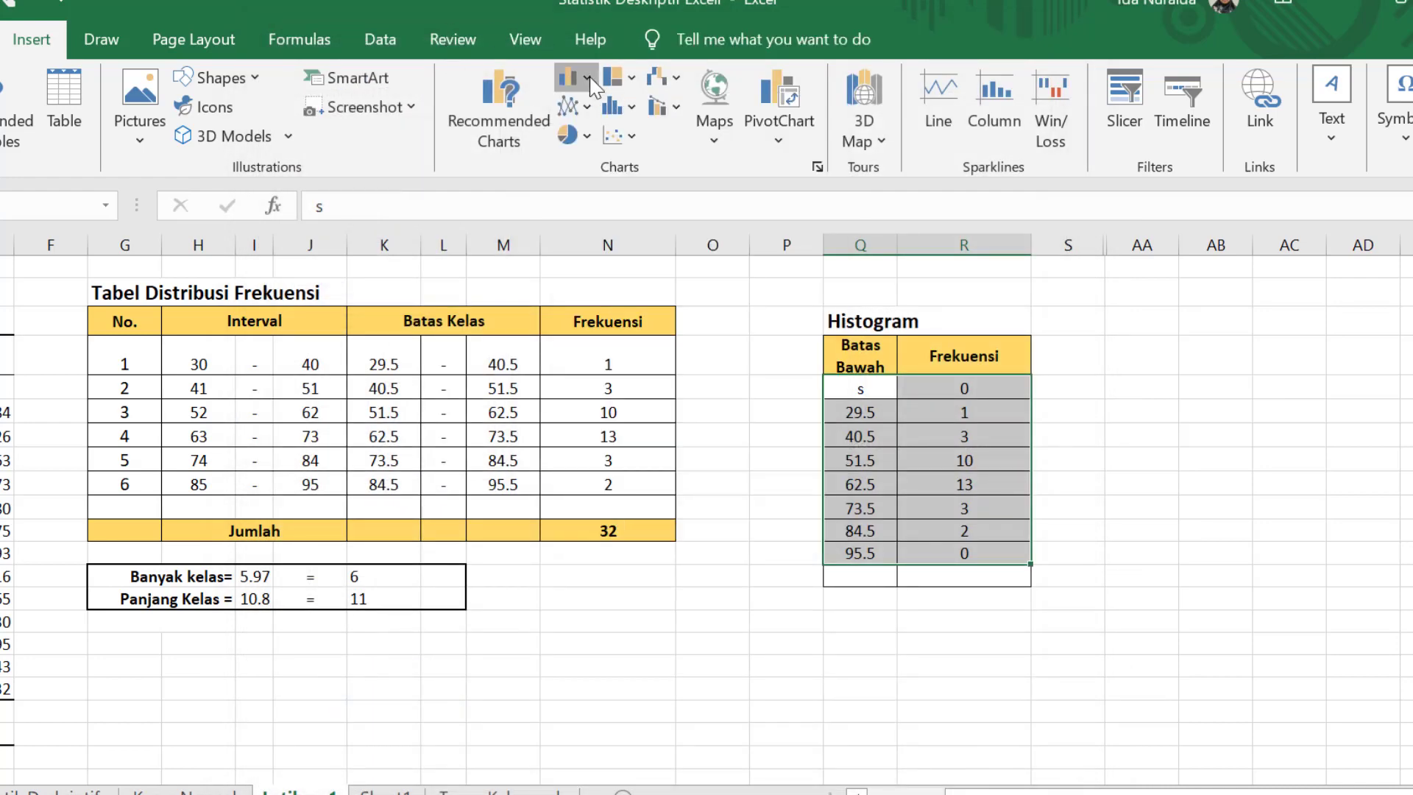
{"action": "left_click", "coordinate": [588, 80]}
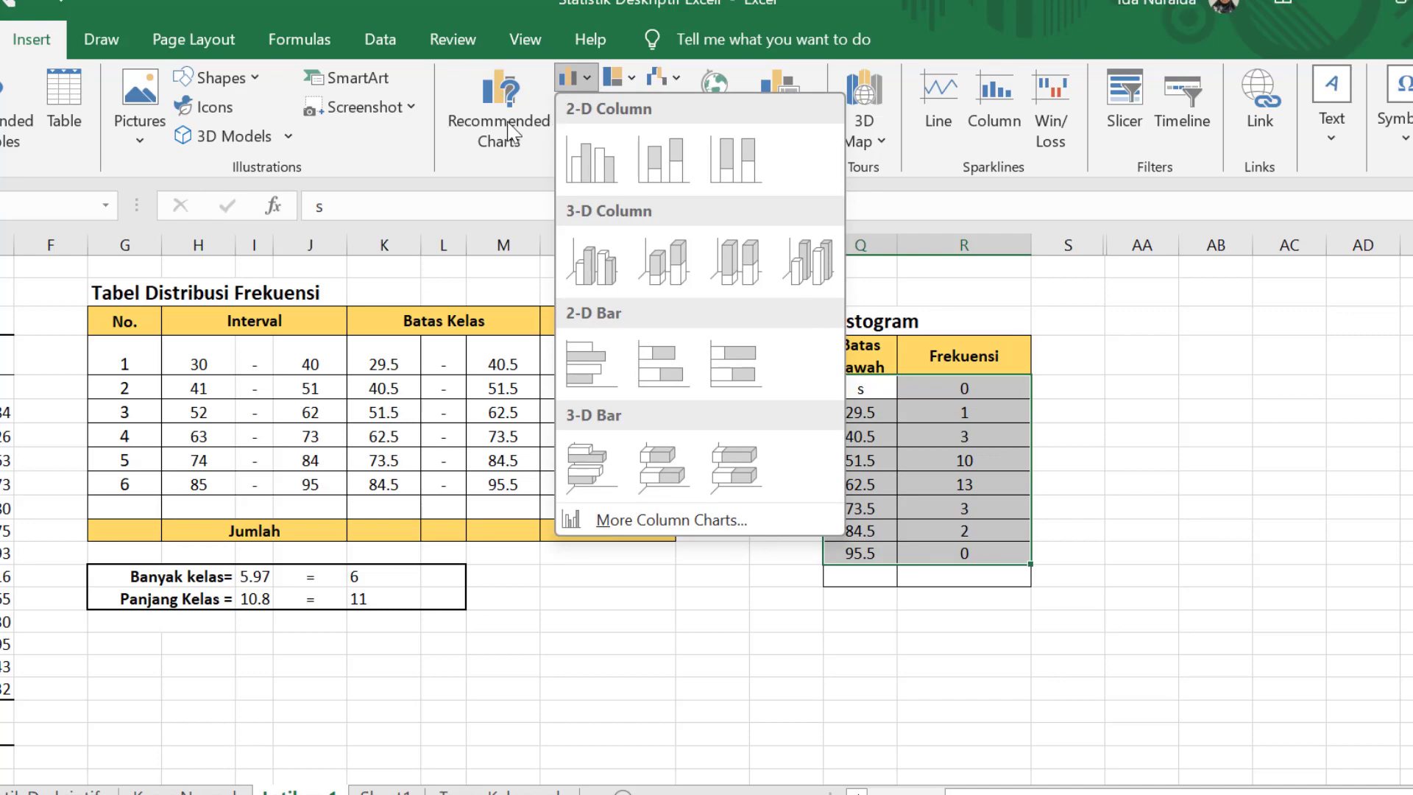
{"action": "left_click", "coordinate": [508, 97]}
{"action": "left_click", "coordinate": [508, 97]}
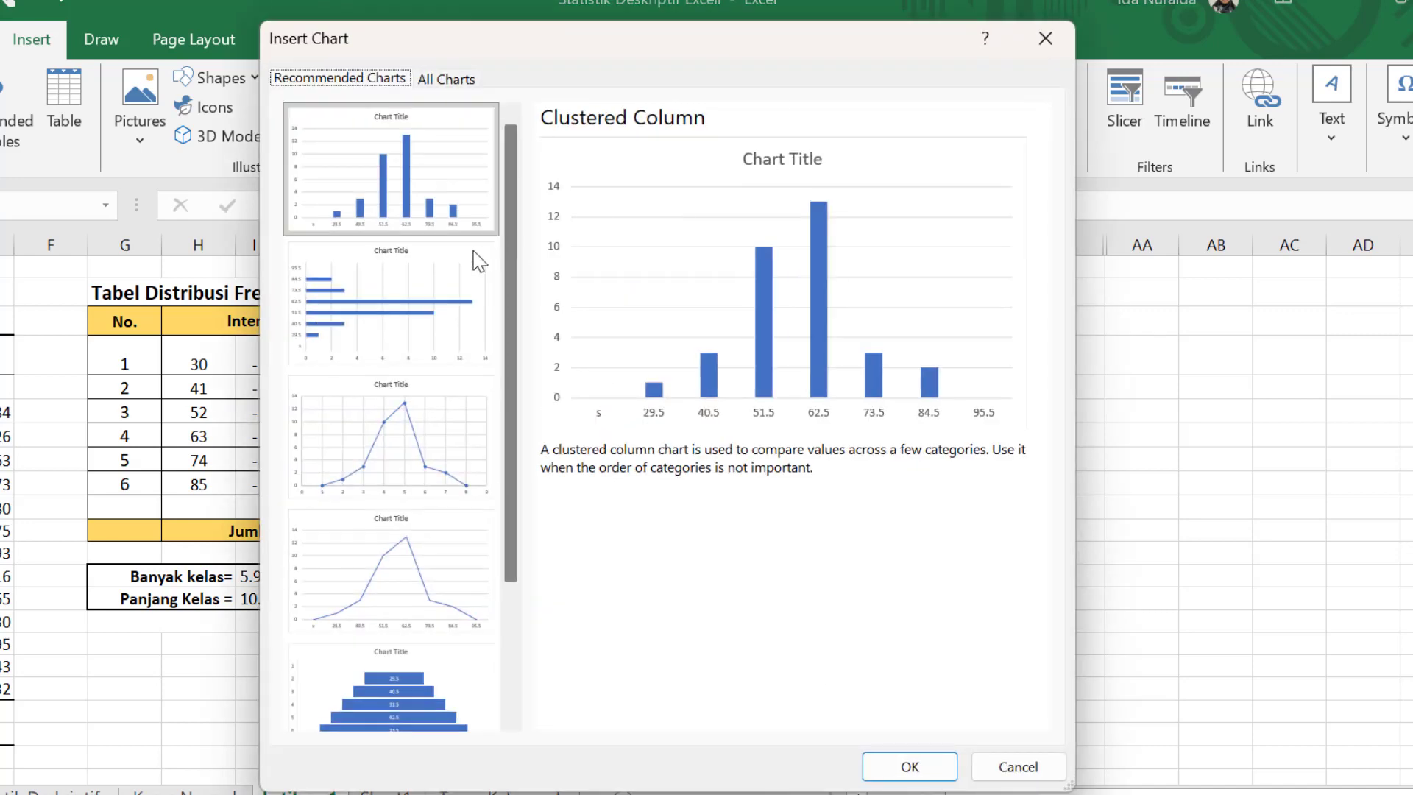
{"action": "left_click", "coordinate": [447, 80]}
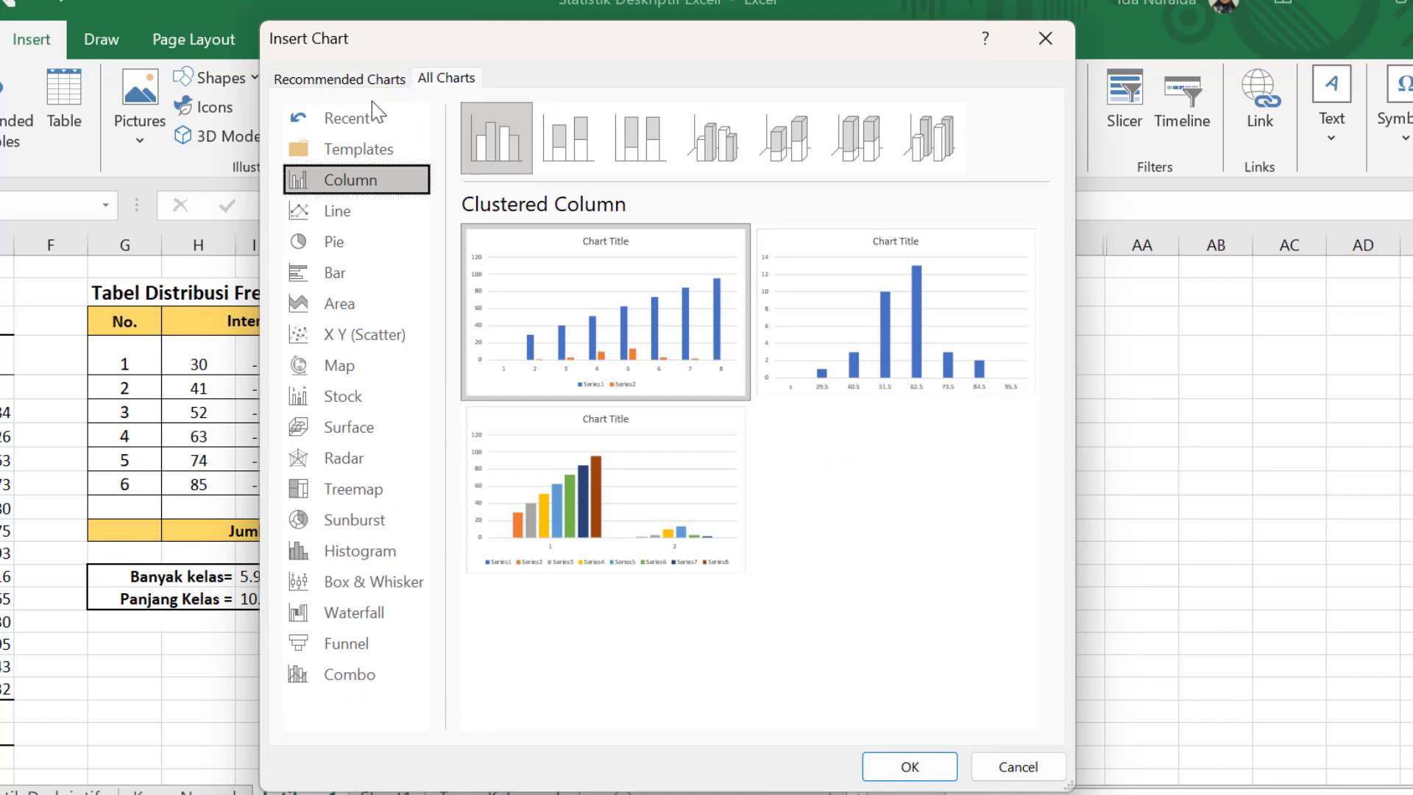
{"action": "left_click", "coordinate": [342, 78]}
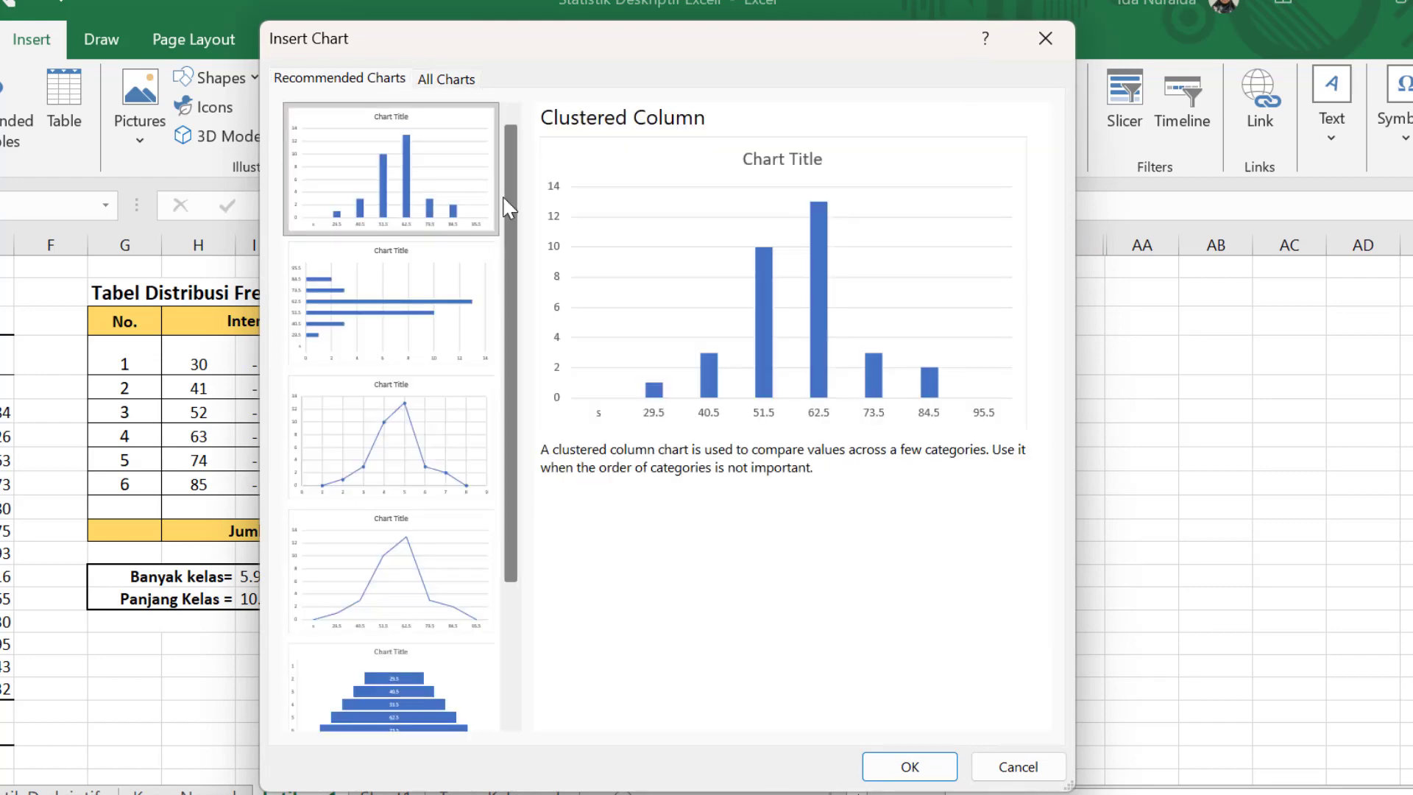
{"action": "left_click", "coordinate": [905, 762]}
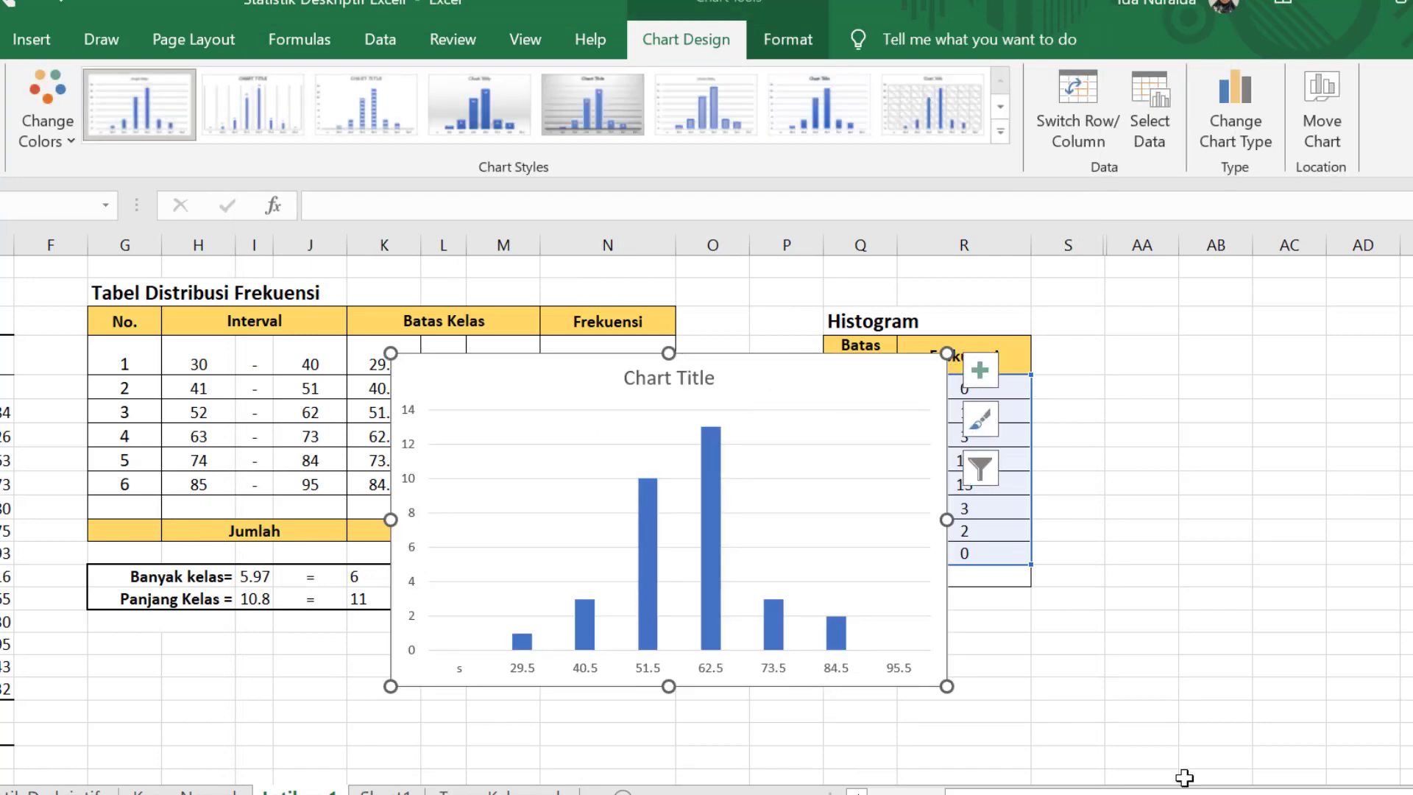
Move the column chart directly beneath the histogram table, starting at column Q
{"action": "left_click_drag", "start_coordinate": [1174, 778], "coordinate": [1225, 678]}
{"action": "left_click_drag", "start_coordinate": [823, 372], "coordinate": [1356, 329]}
{"action": "mouse_move", "coordinate": [1177, 789]}
{"action": "left_mouse_down"}
{"action": "mouse_move", "coordinate": [1148, 789]}
{"action": "mouse_move", "coordinate": [1177, 788]}
{"action": "left_mouse_up"}
{"action": "left_click_drag", "start_coordinate": [1337, 343], "coordinate": [1091, 628]}
{"action": "left_click_drag", "start_coordinate": [1409, 485], "coordinate": [1409, 474]}
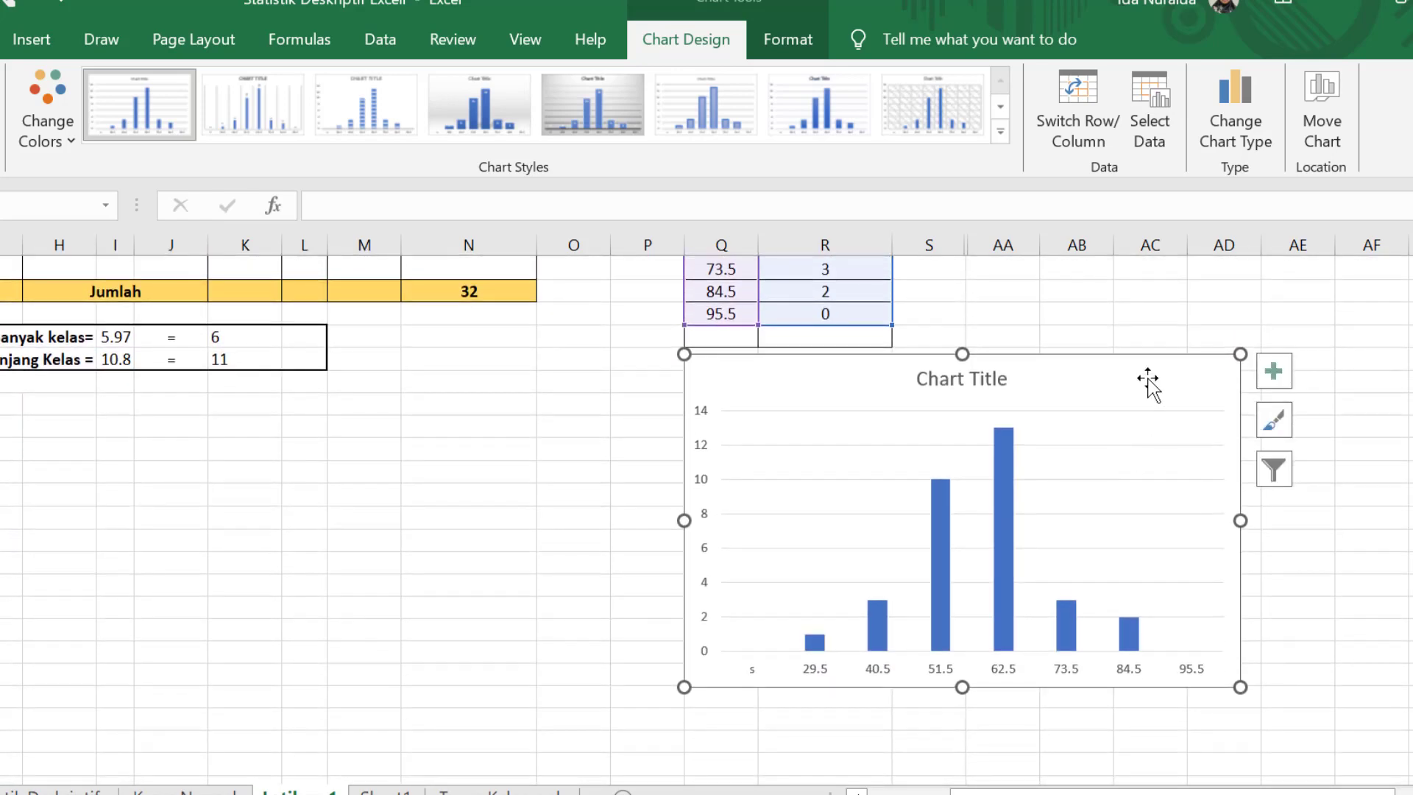
{"action": "left_click_drag", "start_coordinate": [1144, 382], "coordinate": [1144, 404]}
{"action": "left_click", "coordinate": [1295, 540]}
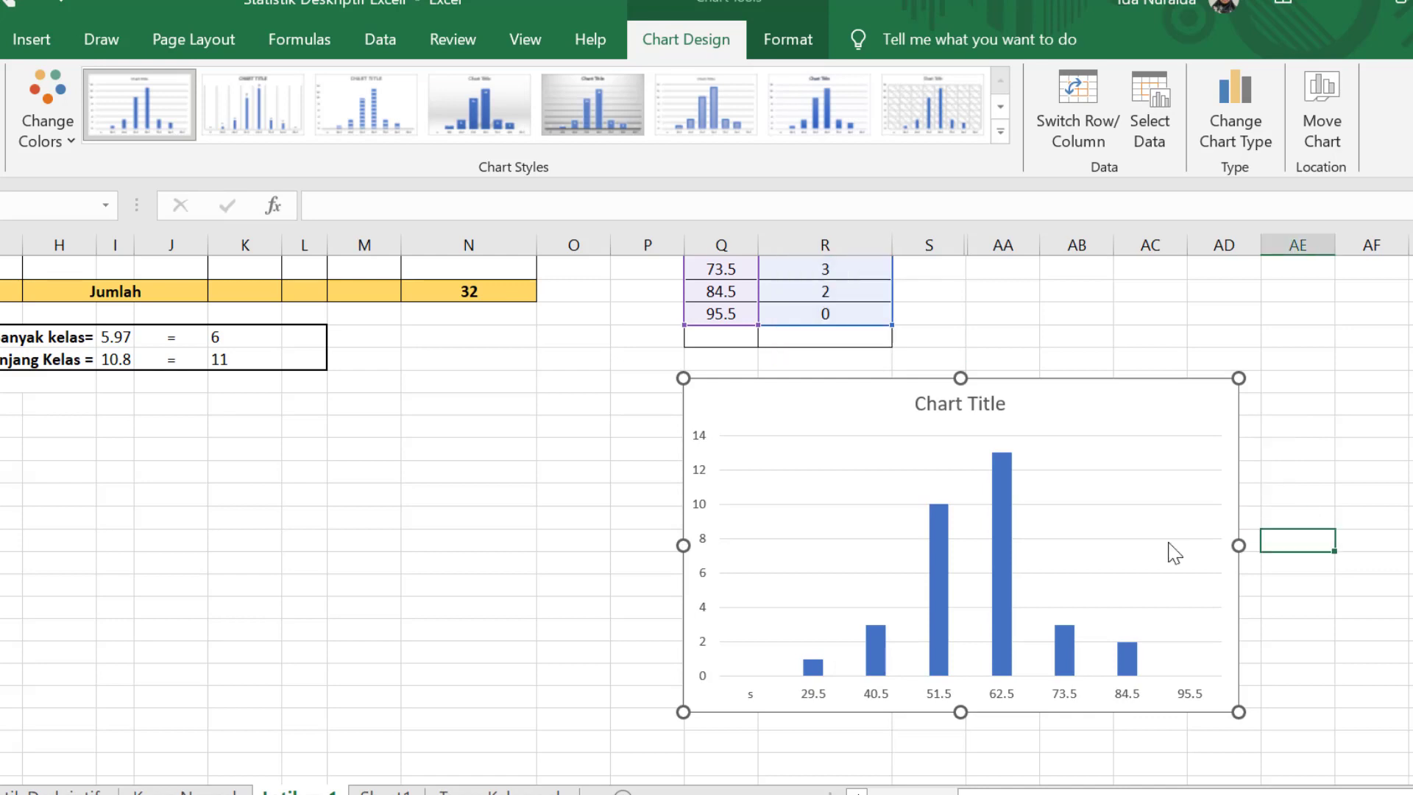
{"action": "left_click", "coordinate": [1005, 530]}
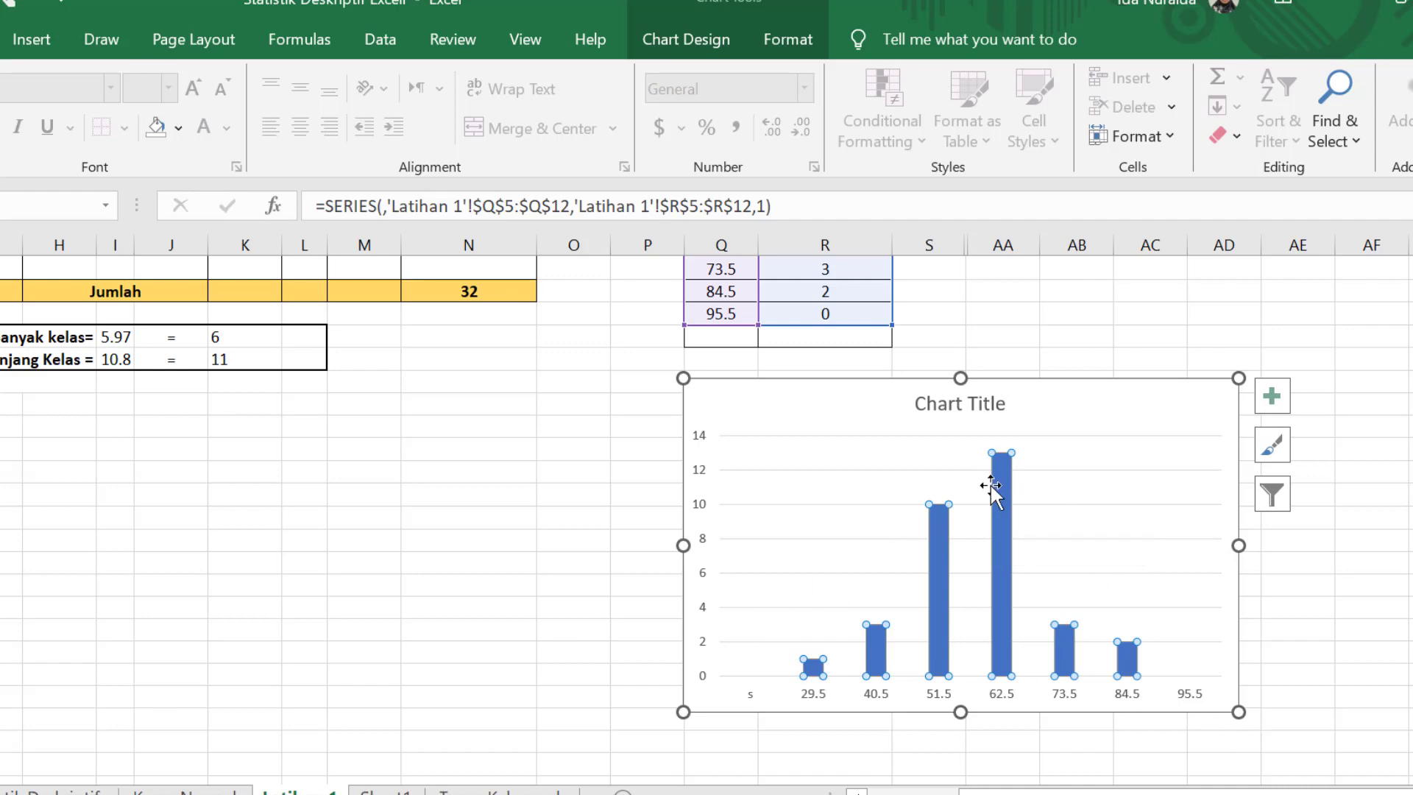
{"action": "left_click", "coordinate": [1000, 502]}
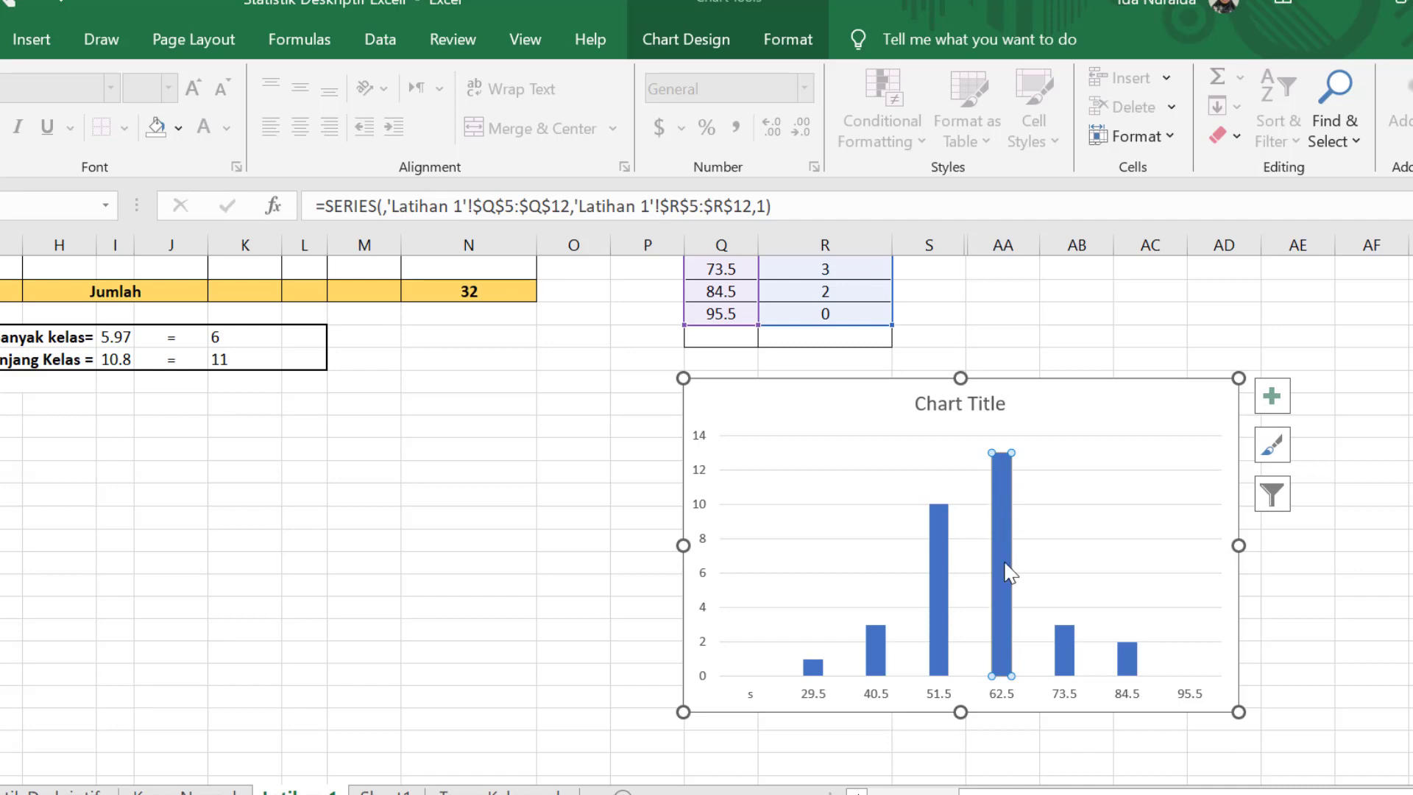
{"action": "mouse_move", "coordinate": [1001, 543]}
{"action": "left_click", "coordinate": [1317, 589]}
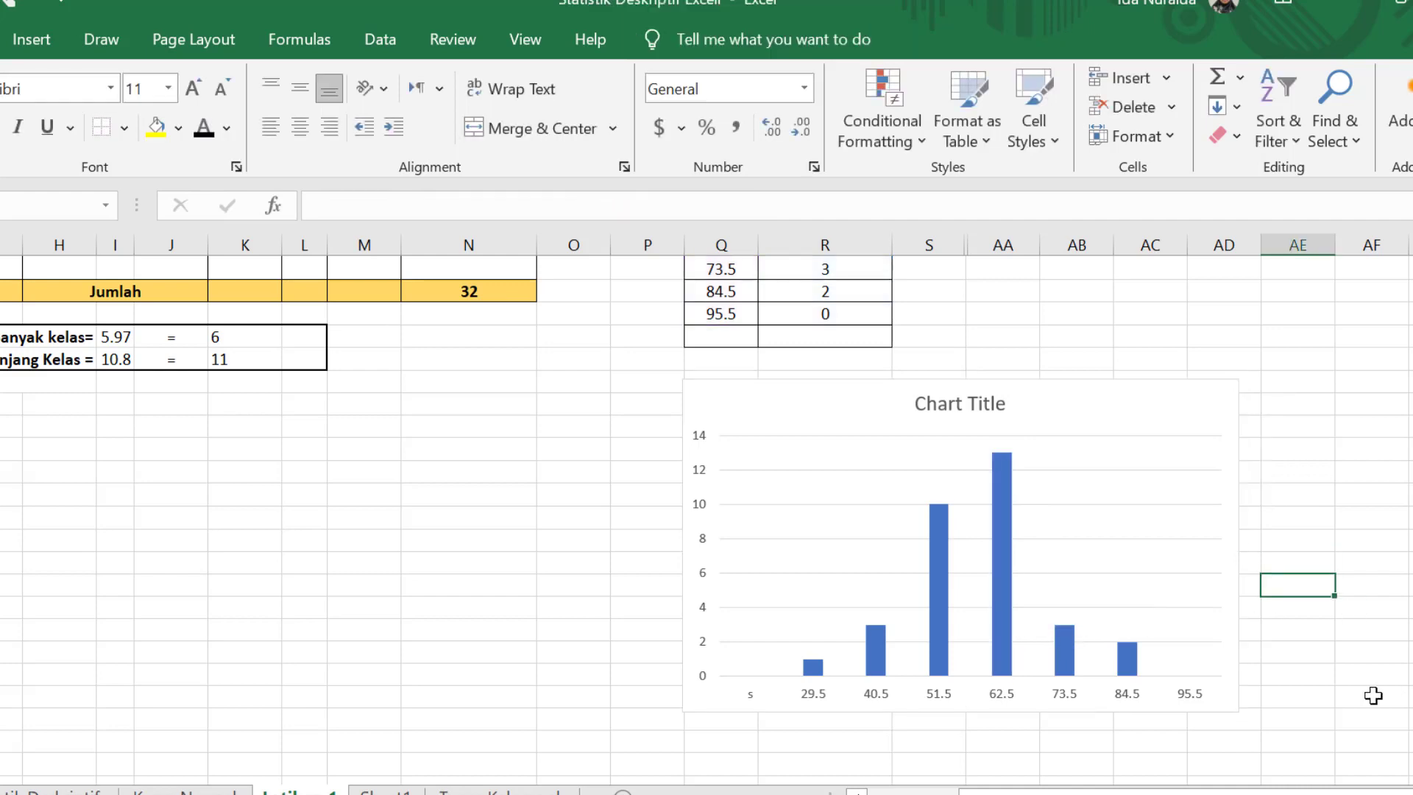
{"action": "left_click", "coordinate": [997, 543]}
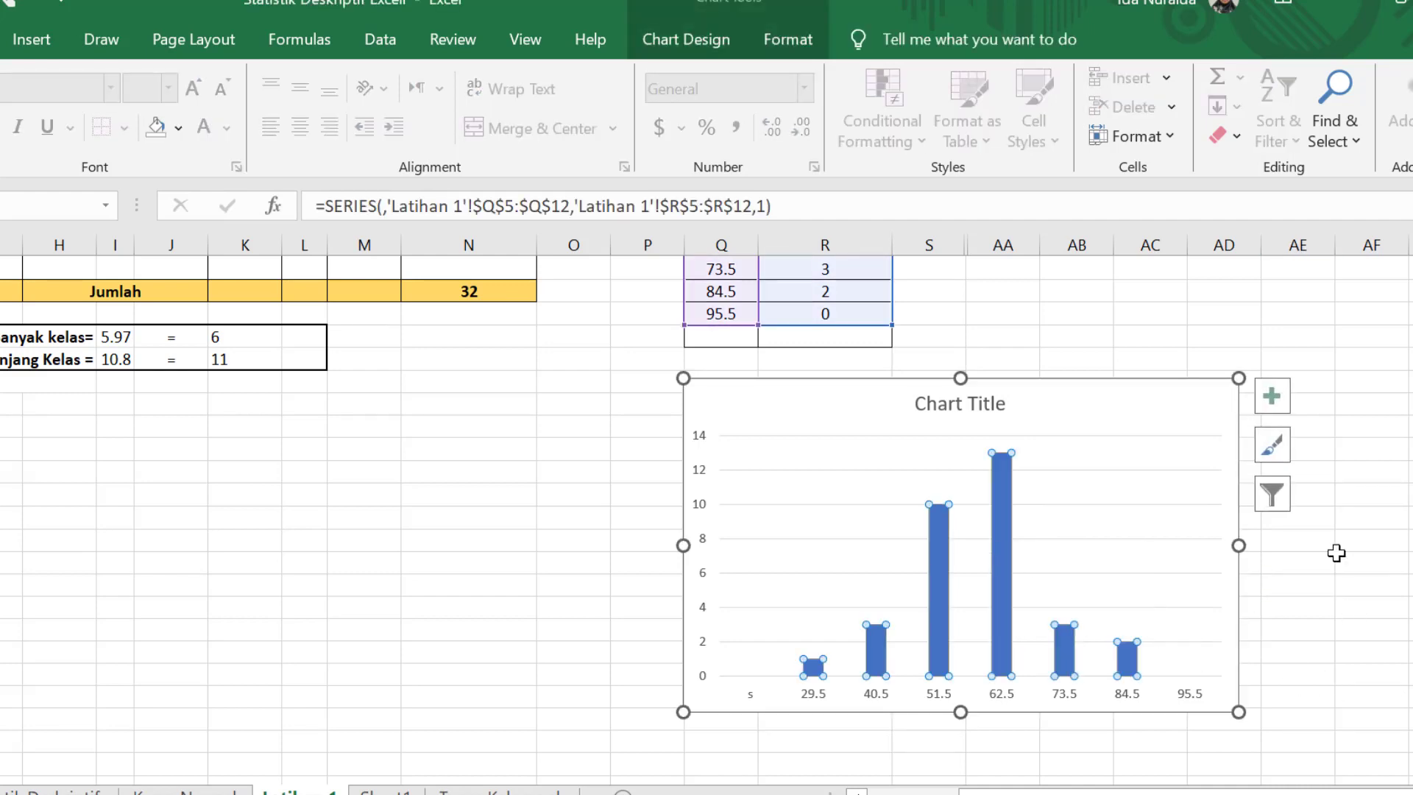
{"action": "mouse_move", "coordinate": [1076, 785]}
{"action": "left_mouse_down"}
{"action": "mouse_move", "coordinate": [1062, 785]}
{"action": "mouse_move", "coordinate": [1075, 784]}
{"action": "left_mouse_up"}
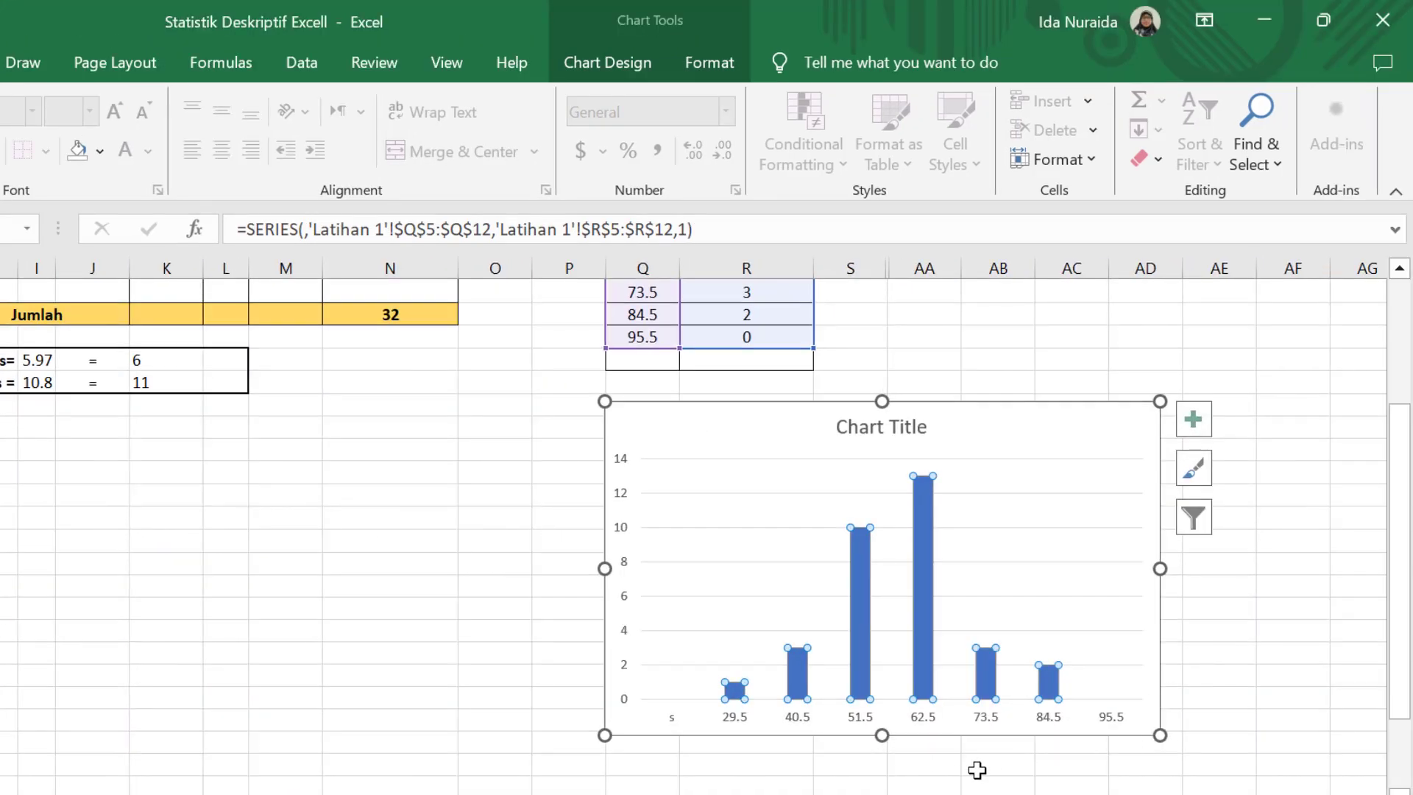
{"action": "left_click", "coordinate": [1023, 757]}
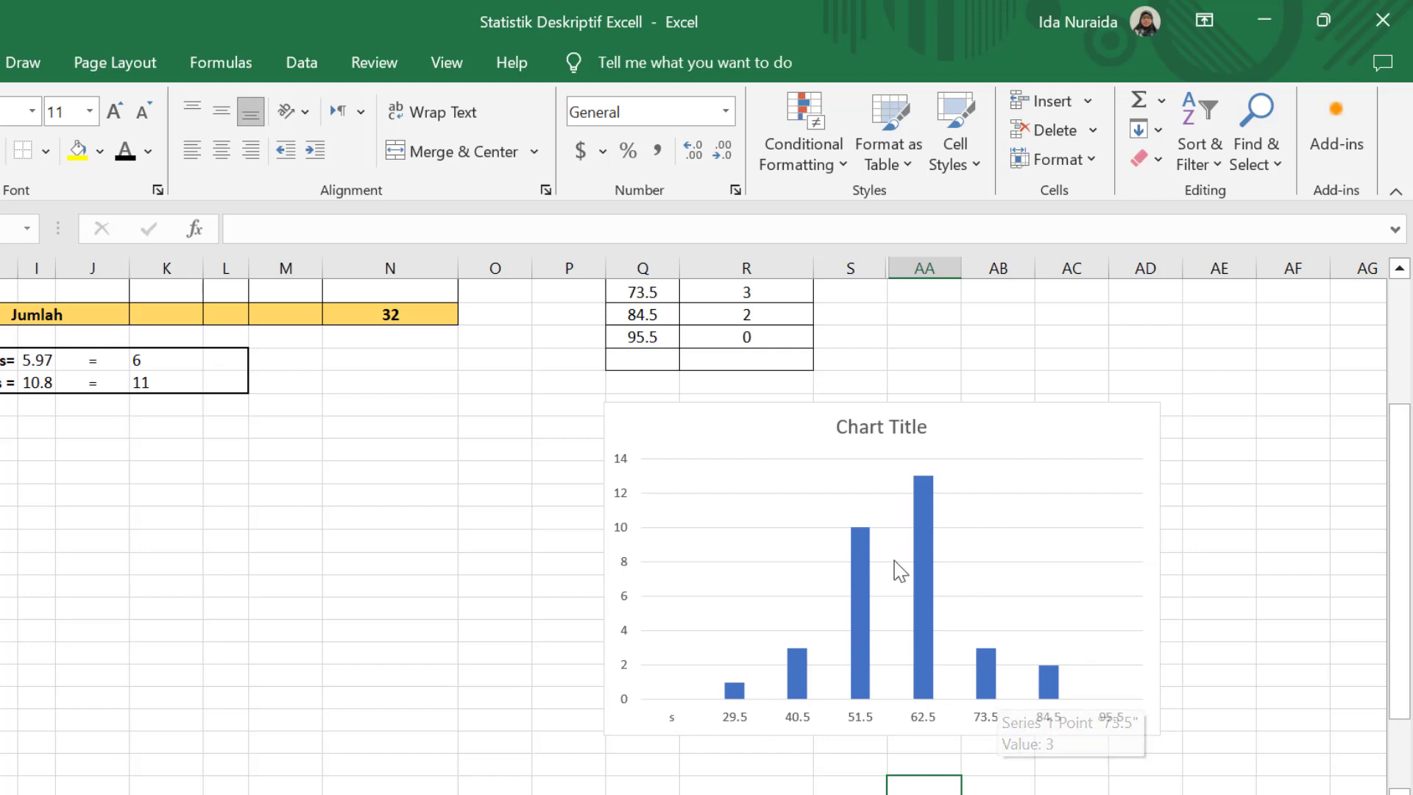
Set the gap width of the chart's data series to 0% so the columns touch
{"action": "left_click", "coordinate": [933, 522]}
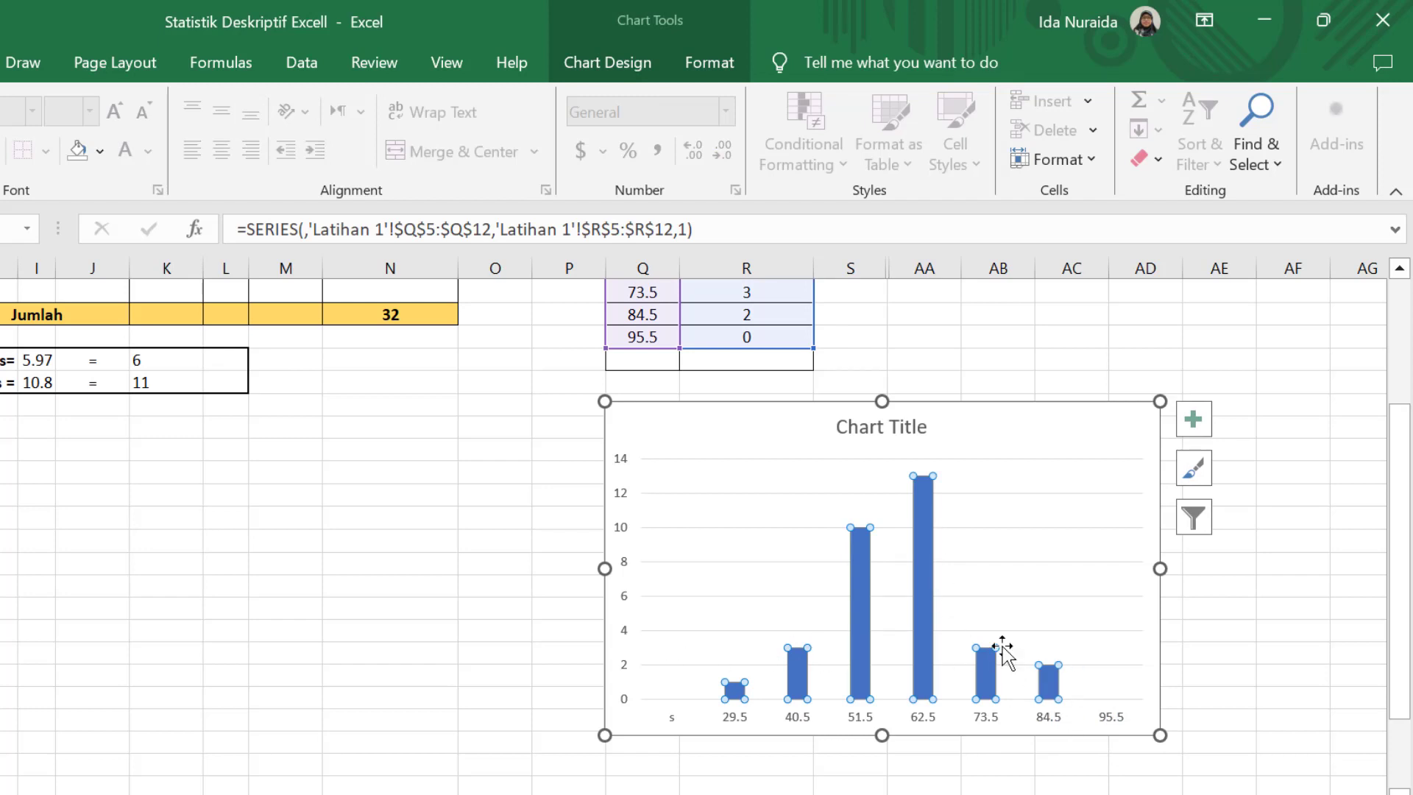
{"action": "right_click", "coordinate": [920, 563]}
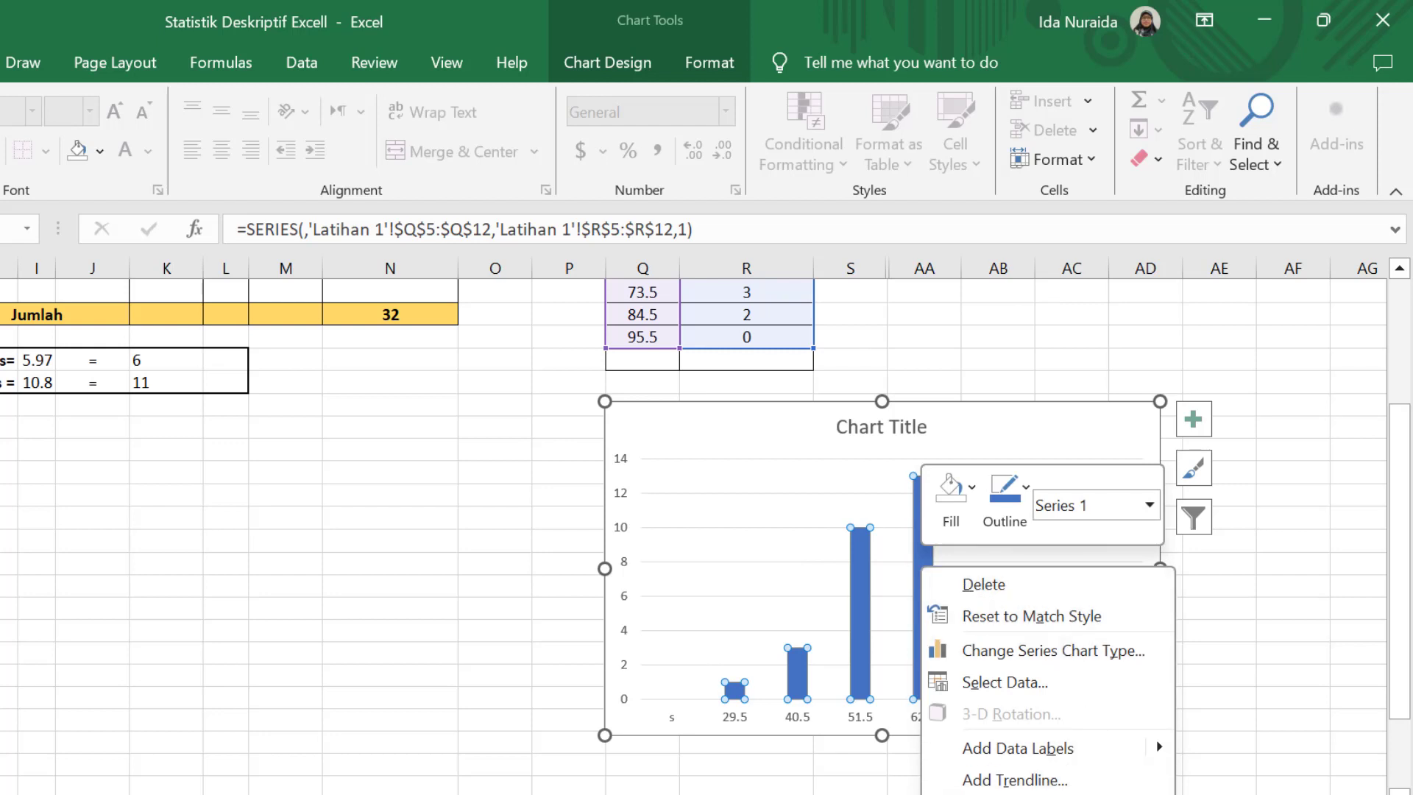
{"action": "left_click", "coordinate": [1045, 793]}
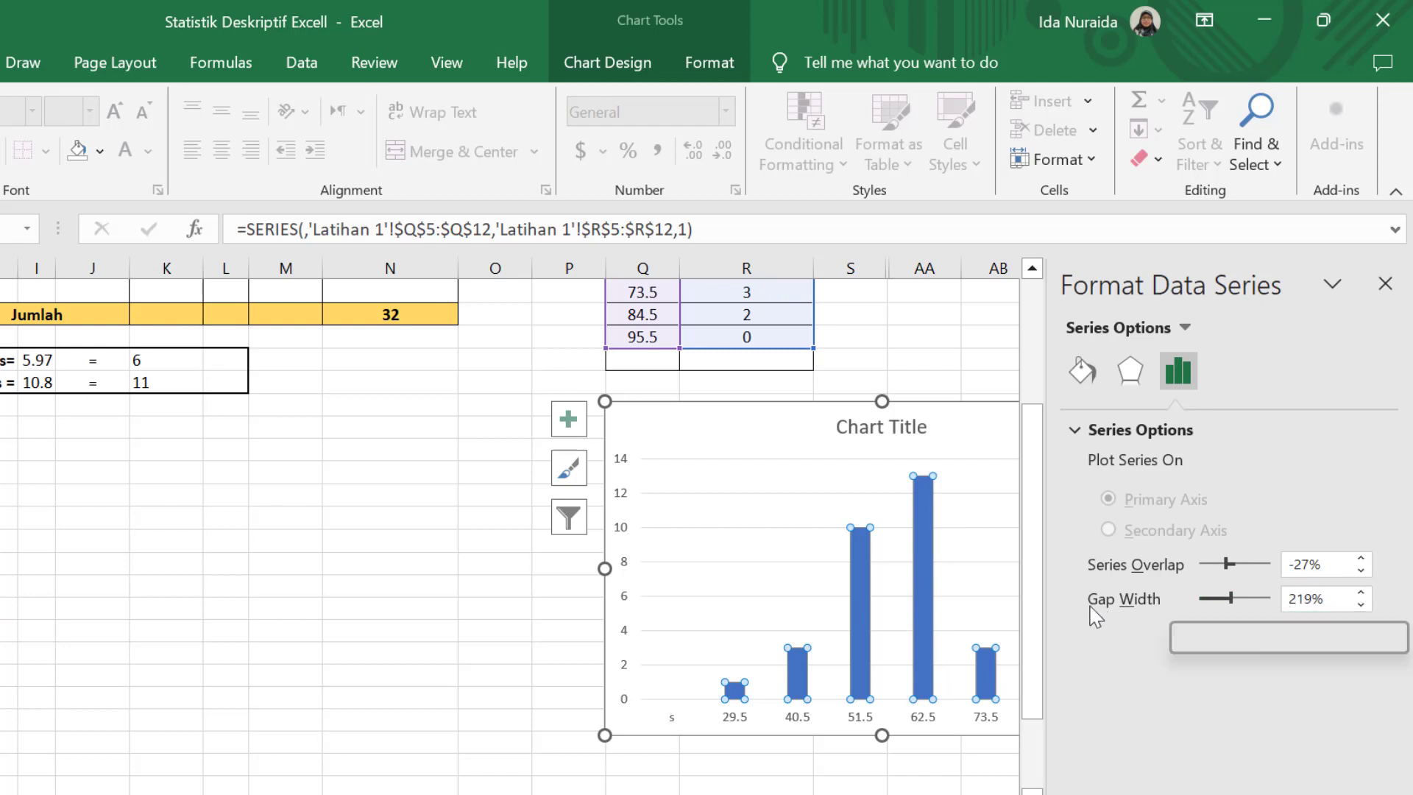
{"action": "left_click_drag", "start_coordinate": [1231, 597], "coordinate": [1177, 607]}
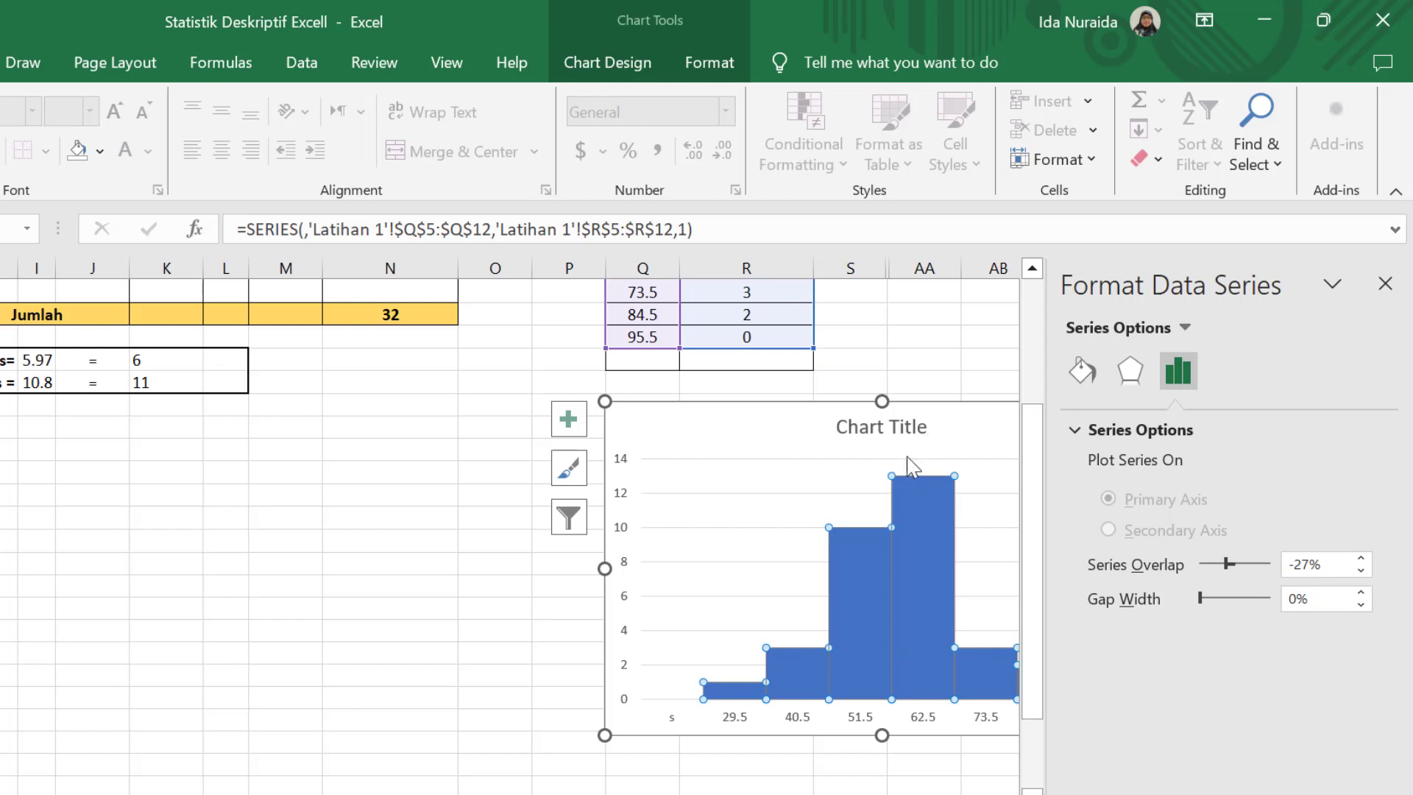
Shift the chart to about columns L to R and give its data columns a solid yellow border line
{"action": "left_click_drag", "start_coordinate": [770, 432], "coordinate": [380, 436]}
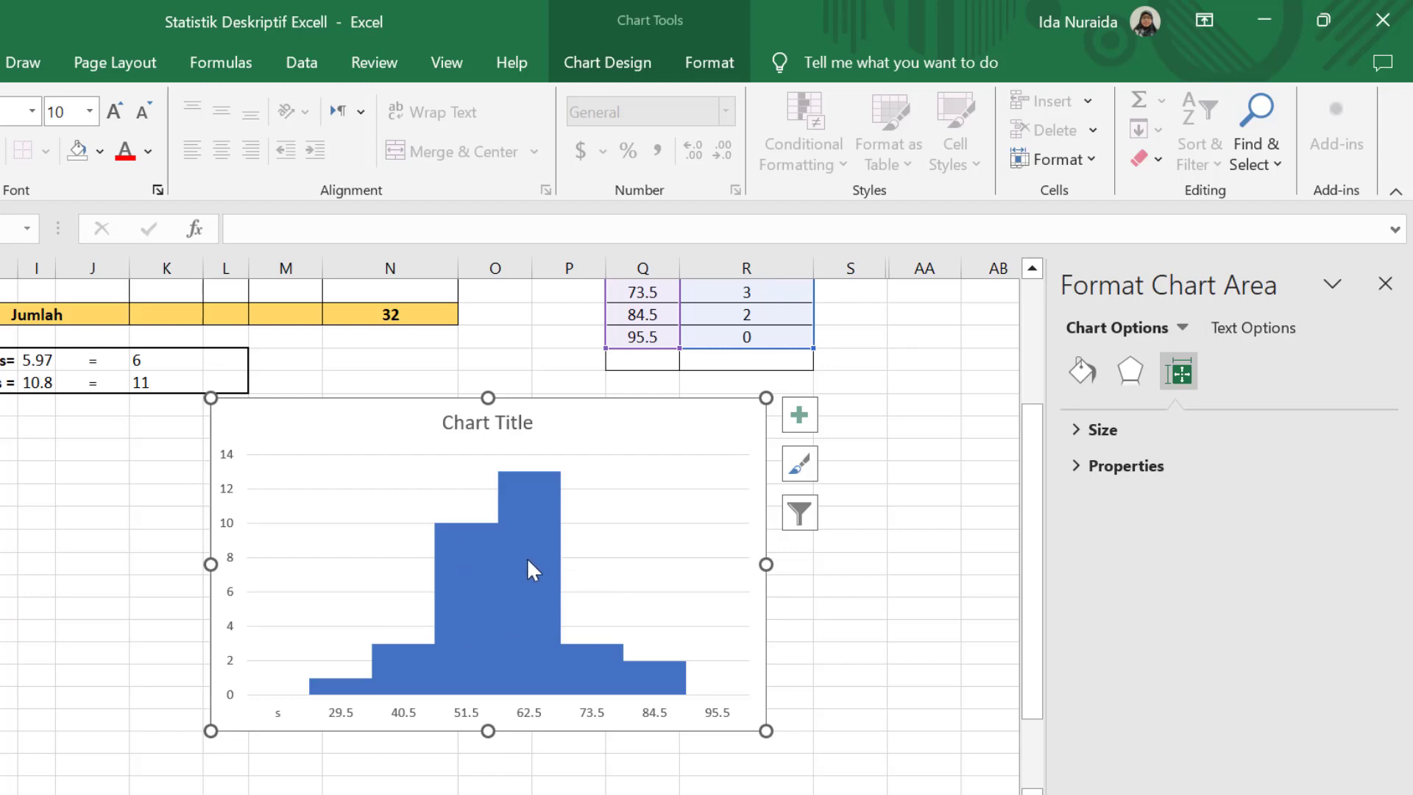
{"action": "left_click", "coordinate": [1082, 372]}
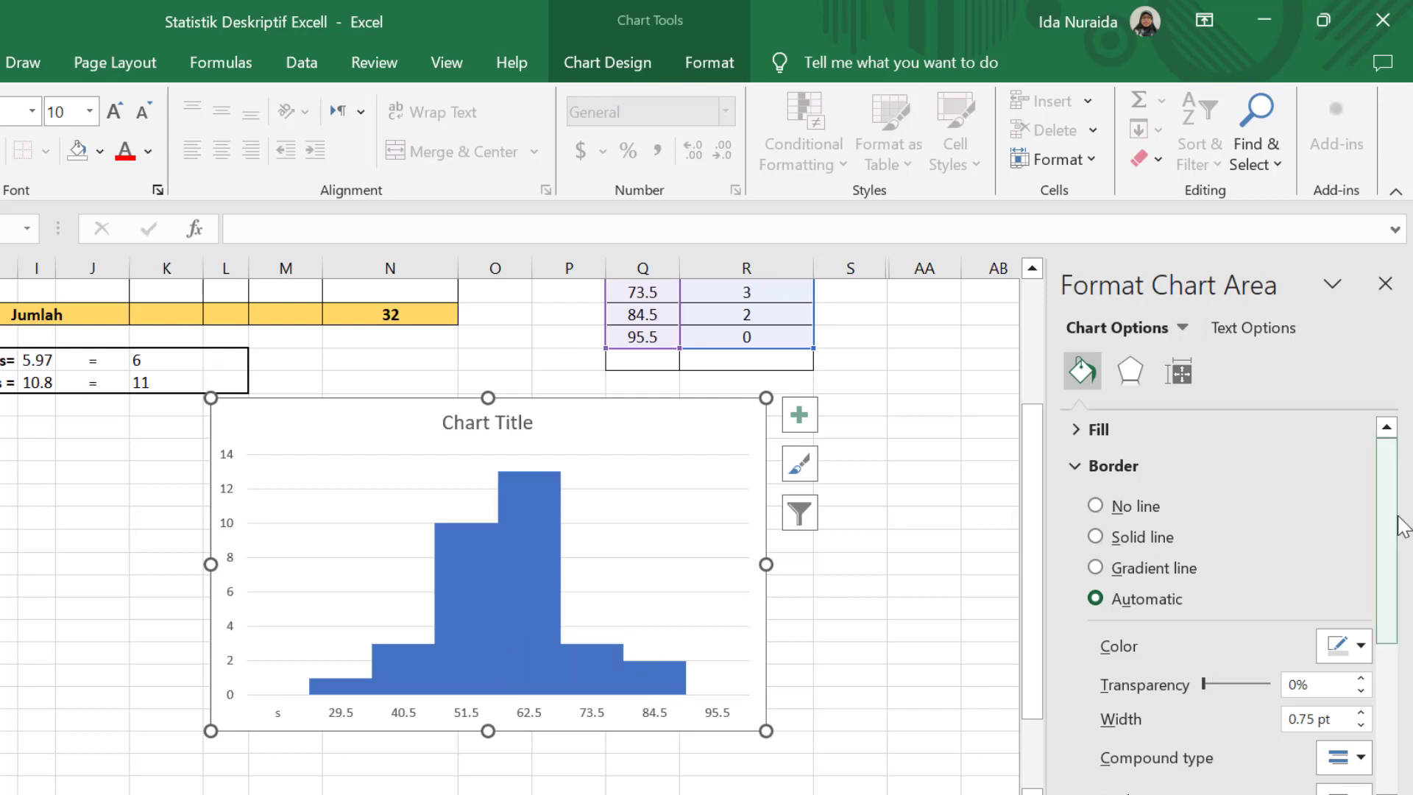
{"action": "left_click_drag", "start_coordinate": [1394, 482], "coordinate": [1407, 519]}
{"action": "left_click", "coordinate": [531, 567]}
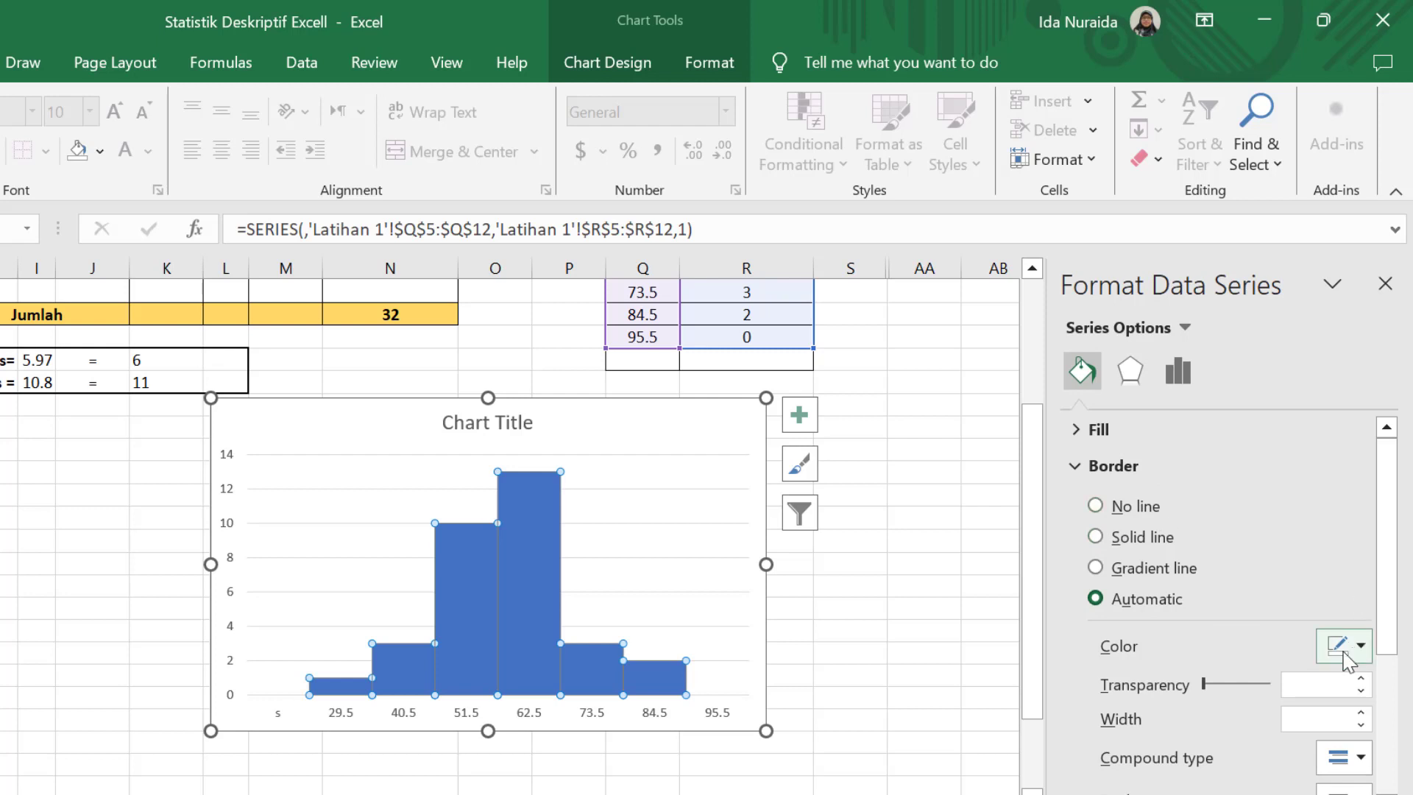
{"action": "left_click", "coordinate": [1159, 540]}
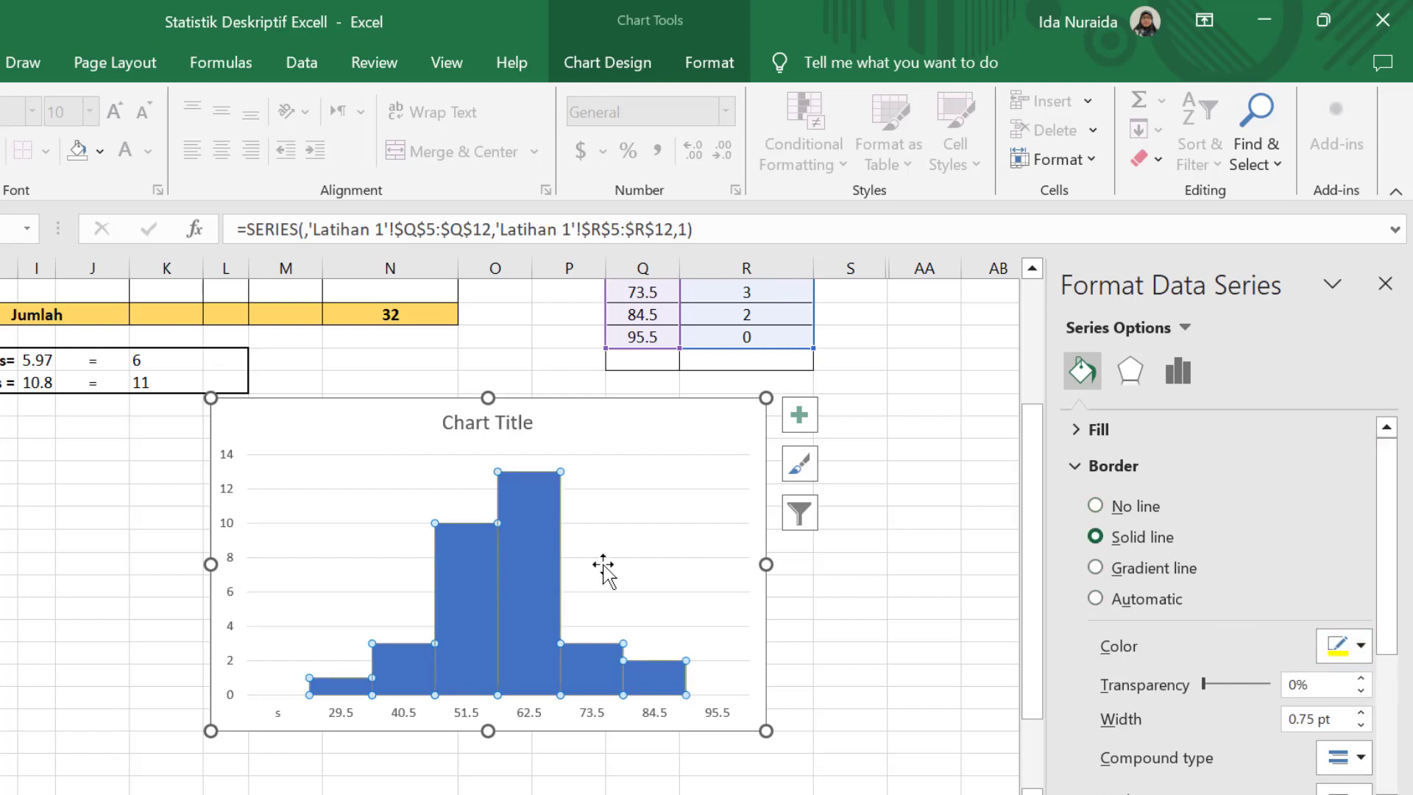
{"action": "left_click", "coordinate": [636, 570]}
{"action": "left_click", "coordinate": [971, 652]}
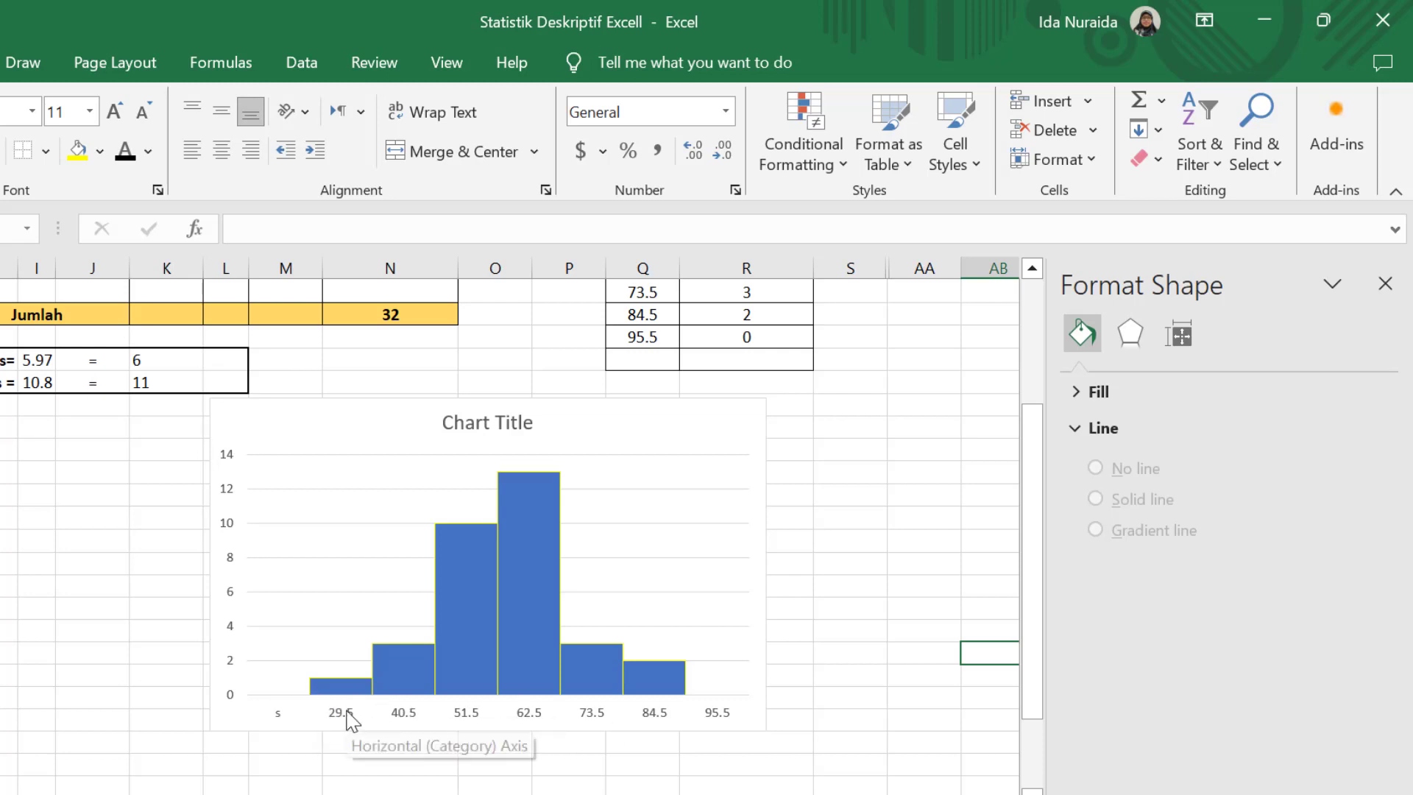
Clear the "s" from cell Q5, the first row under Batas Bawah in the histogram table
{"action": "left_click_drag", "start_coordinate": [1031, 691], "coordinate": [782, 514]}
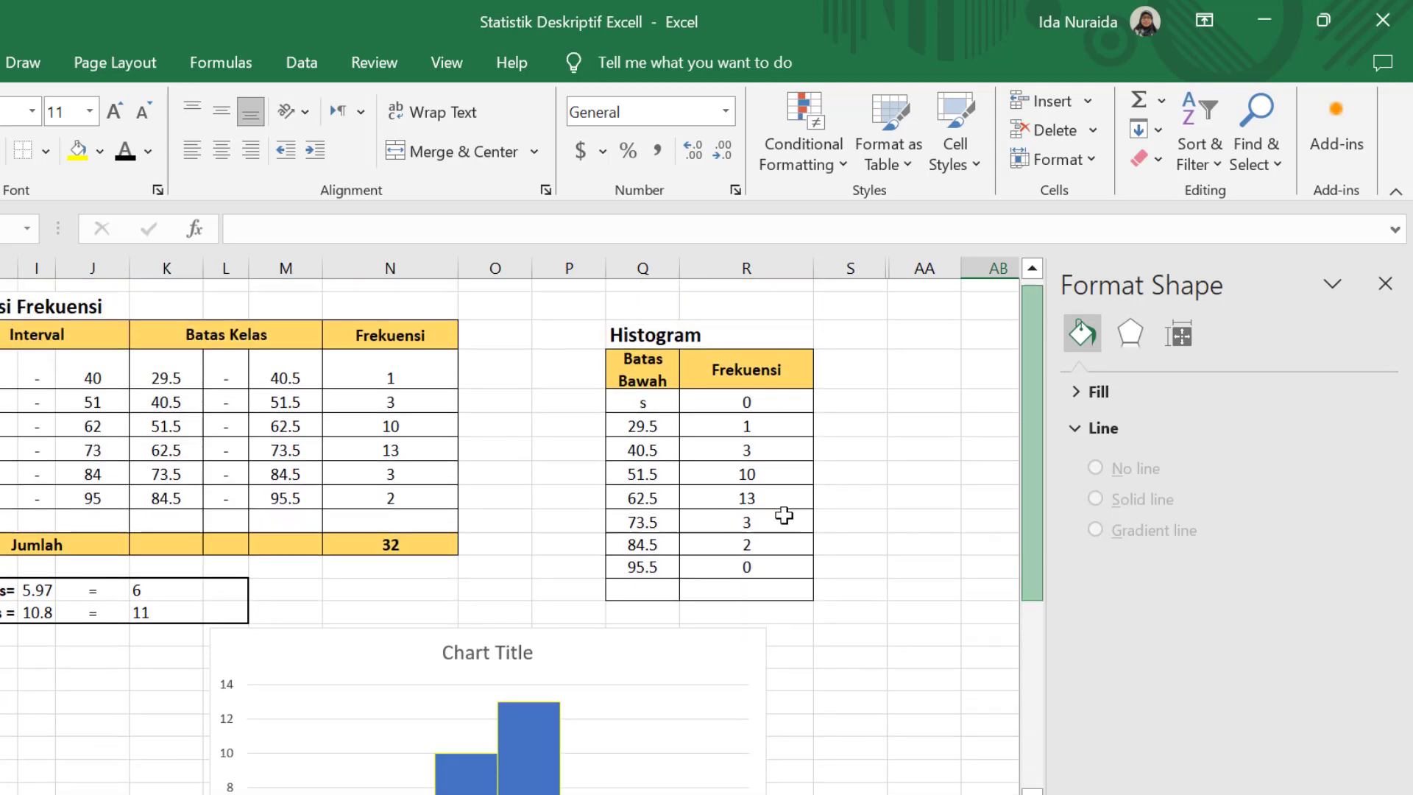
{"action": "left_click", "coordinate": [637, 410]}
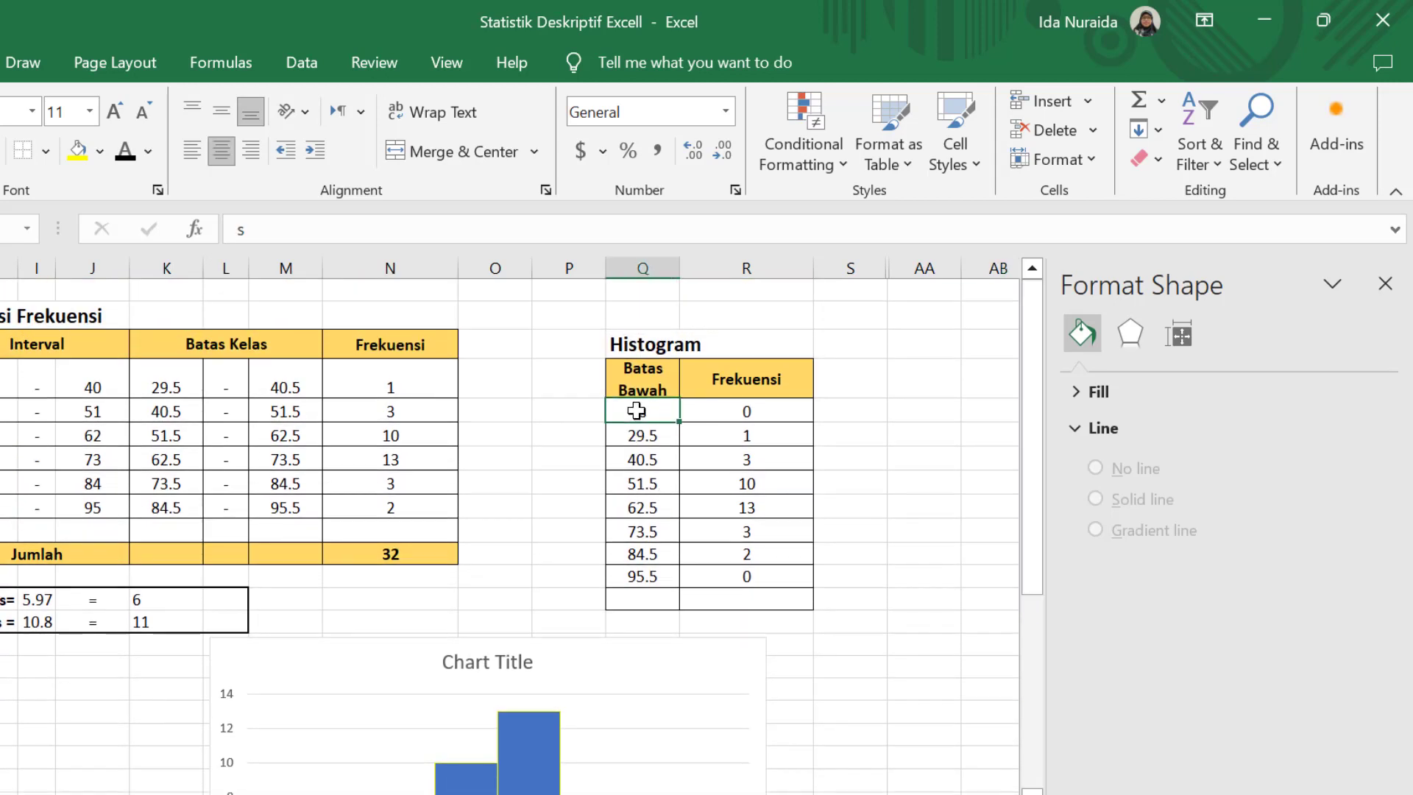
{"action": "key", "text": "BackSpace"}
{"action": "left_click_drag", "start_coordinate": [1019, 500], "coordinate": [1055, 496]}
{"action": "left_click", "coordinate": [875, 627]}
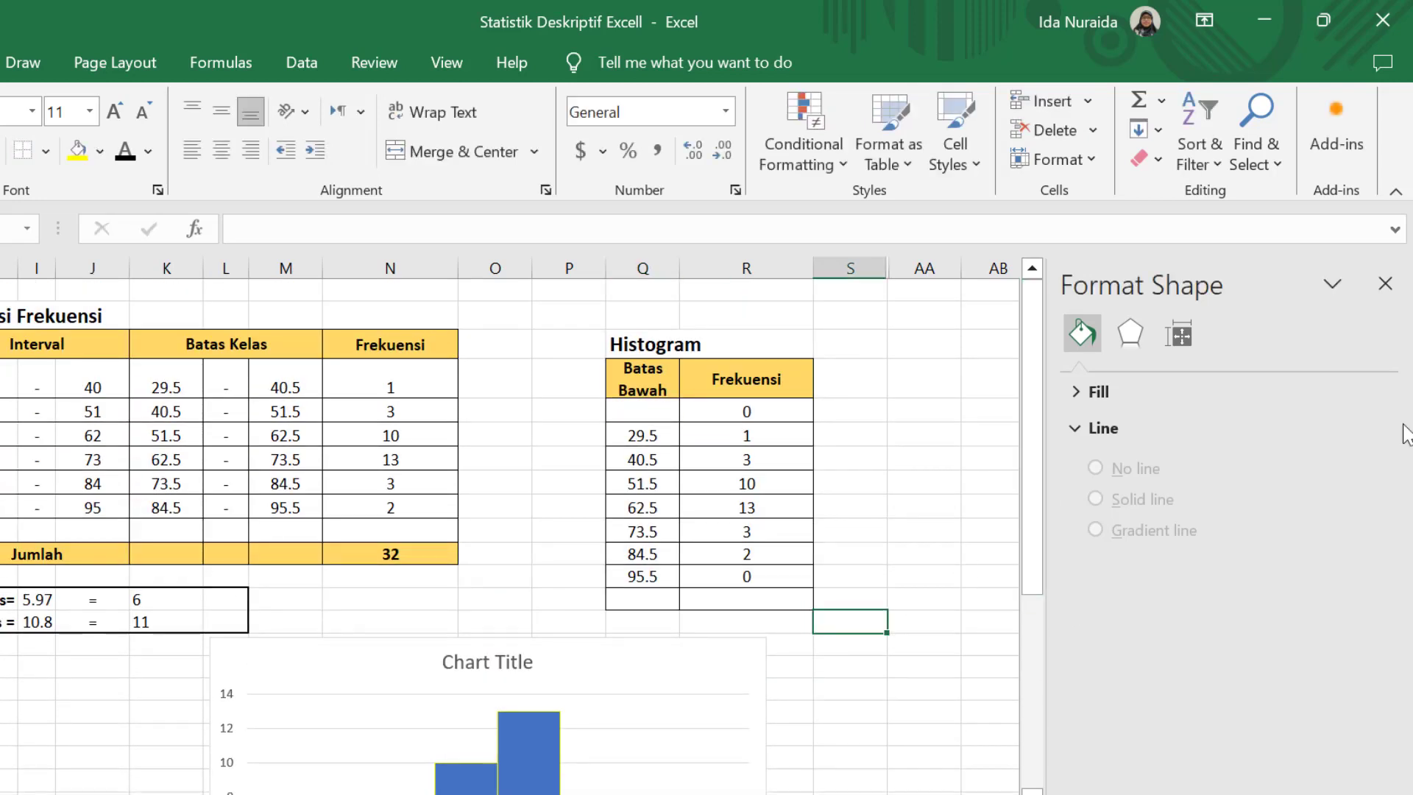
Close the formatting pane and move the chart back beneath the histogram table, starting near column Q
{"action": "left_click", "coordinate": [1385, 283]}
{"action": "left_click_drag", "start_coordinate": [1406, 567], "coordinate": [1405, 717]}
{"action": "left_click", "coordinate": [836, 418]}
{"action": "left_click_drag", "start_coordinate": [836, 418], "coordinate": [1009, 438]}
{"action": "left_click", "coordinate": [1233, 520]}
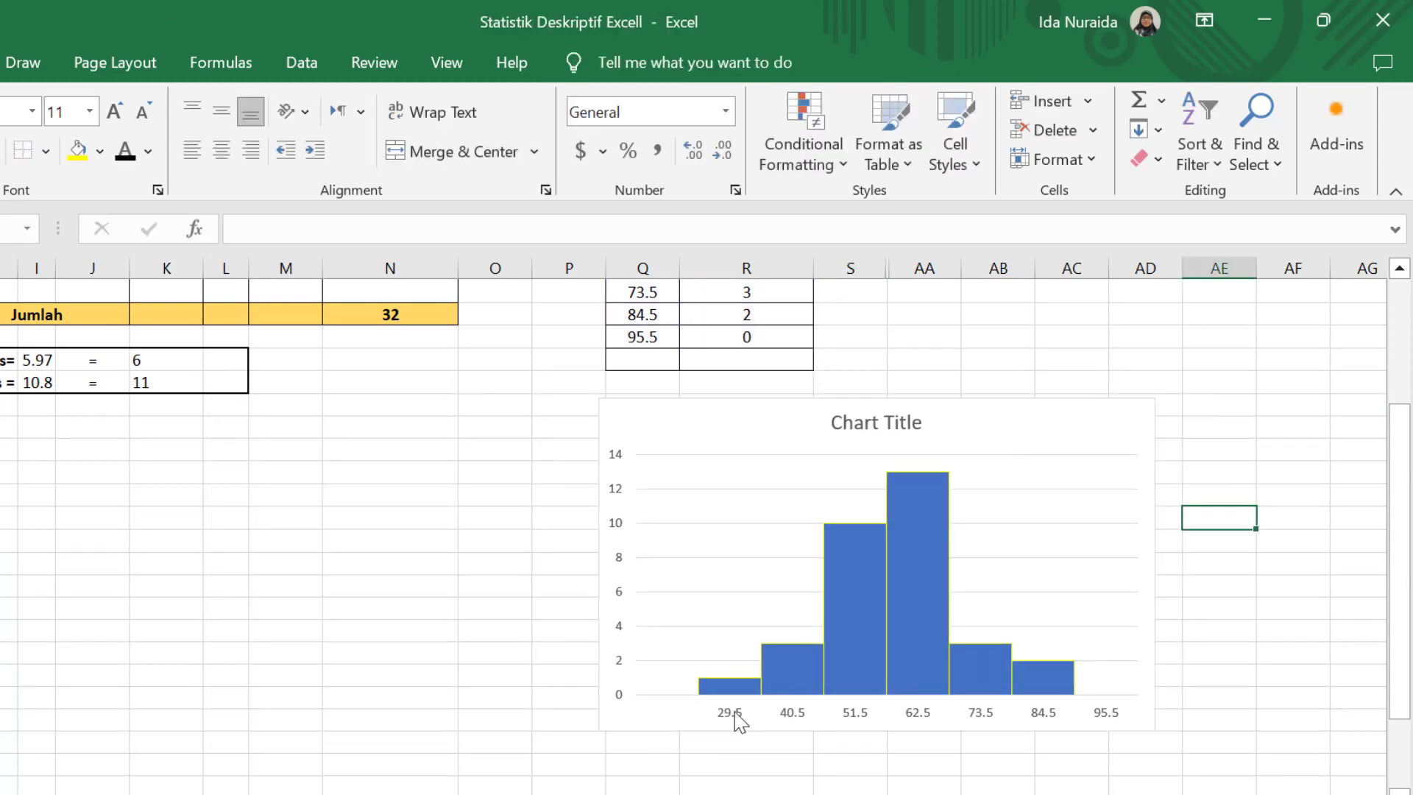
Open the horizontal axis formatting, shift the chart clear of the pane, and left-align the axis labels
{"action": "left_click", "coordinate": [739, 719]}
{"action": "left_click", "coordinate": [1253, 681]}
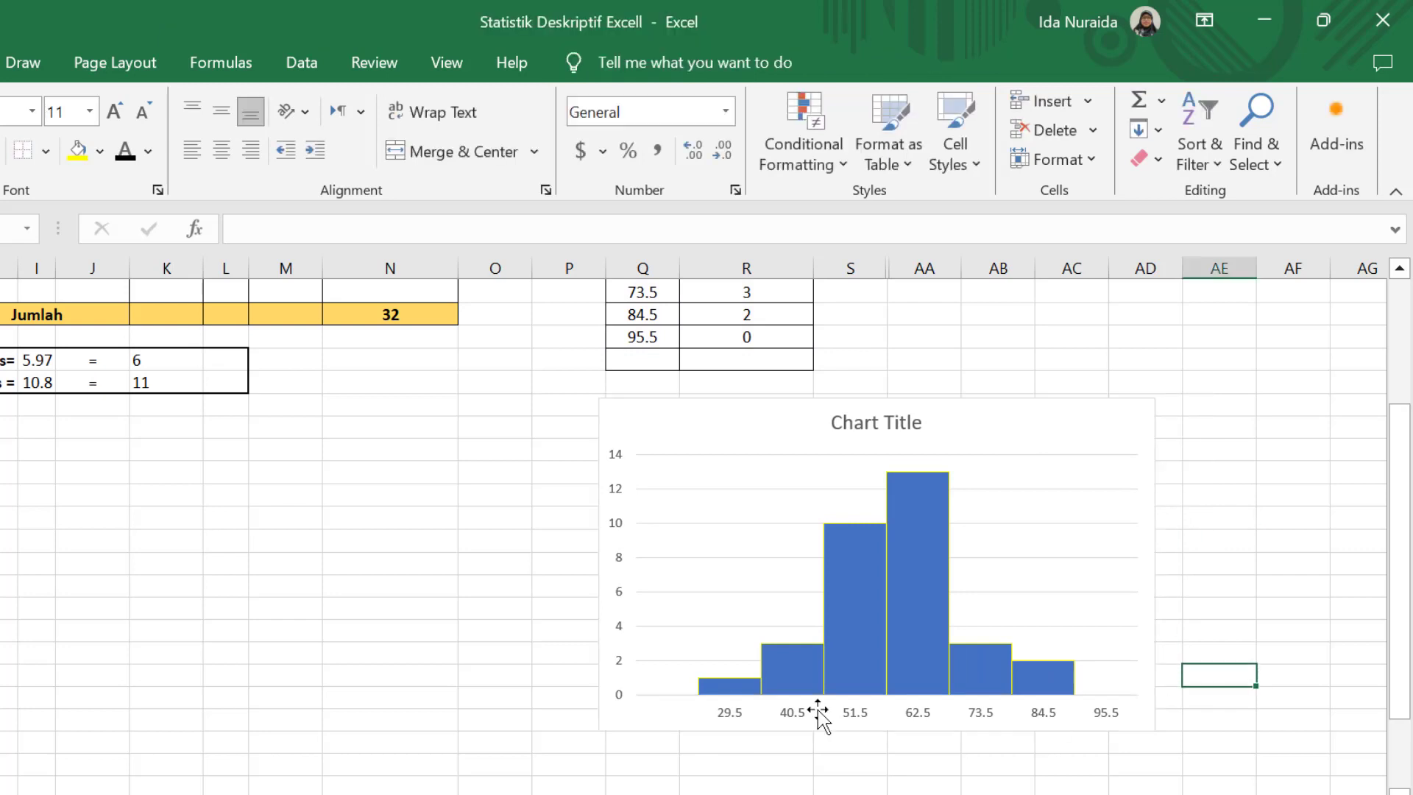
{"action": "double_click", "coordinate": [730, 716]}
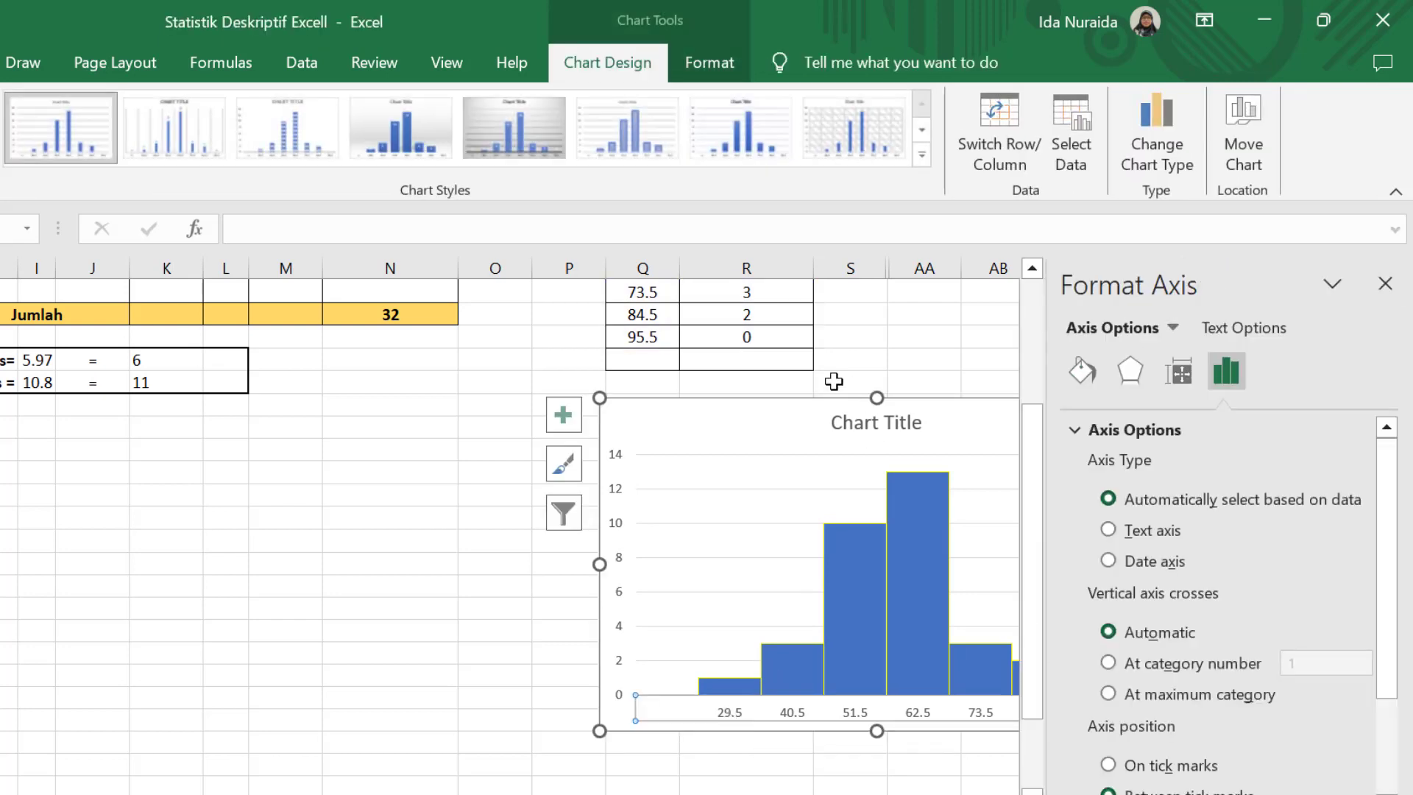
{"action": "left_click_drag", "start_coordinate": [772, 413], "coordinate": [532, 394]}
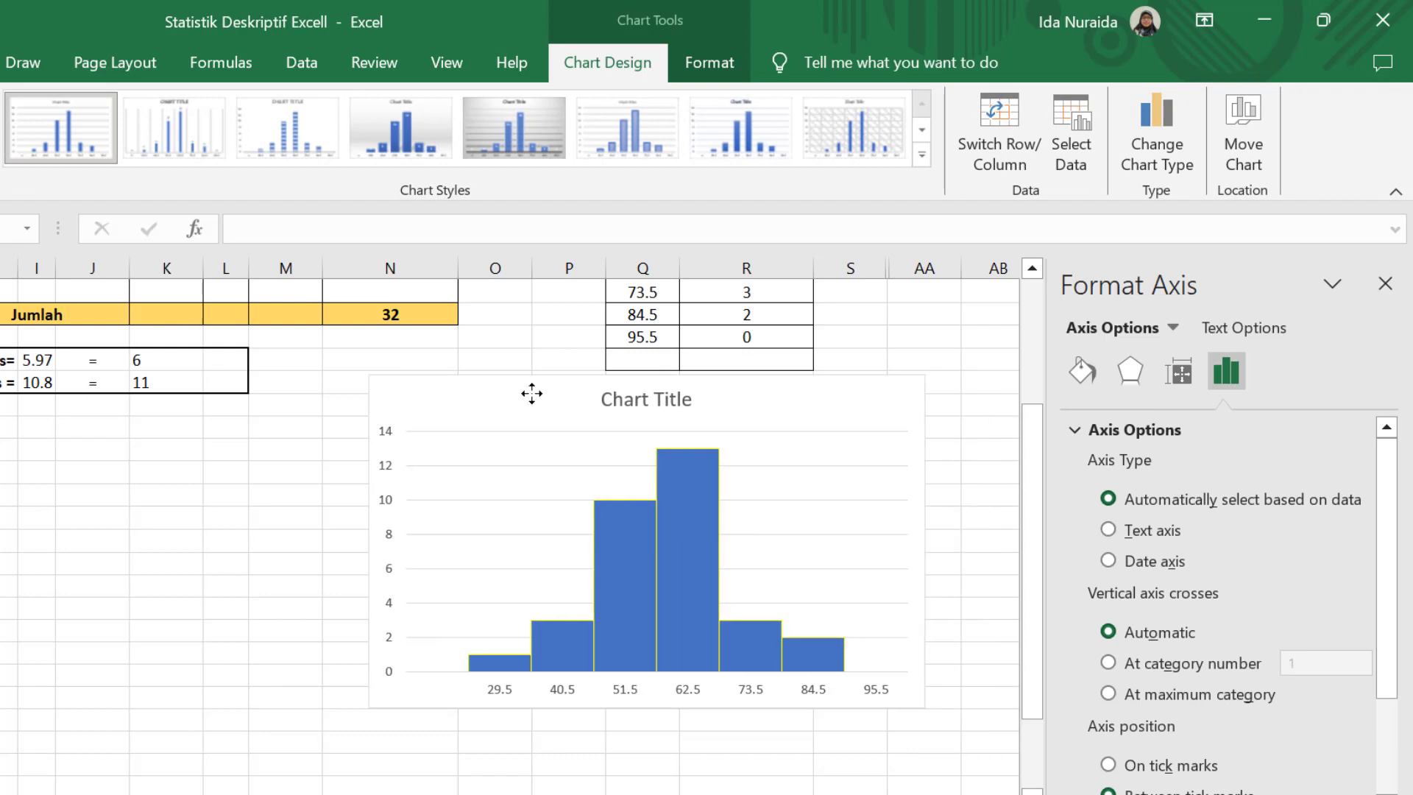
{"action": "left_click", "coordinate": [500, 698]}
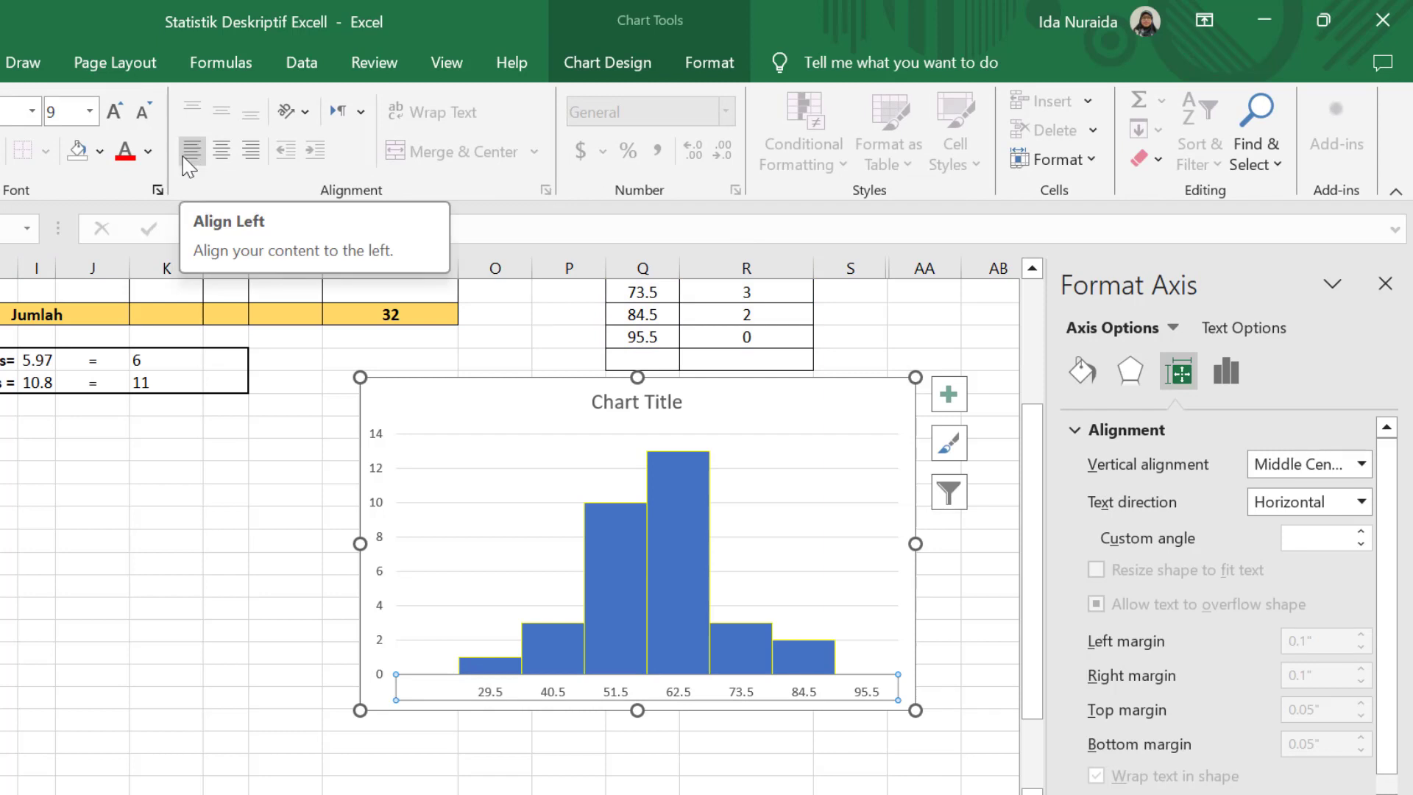
{"action": "left_click", "coordinate": [184, 158]}
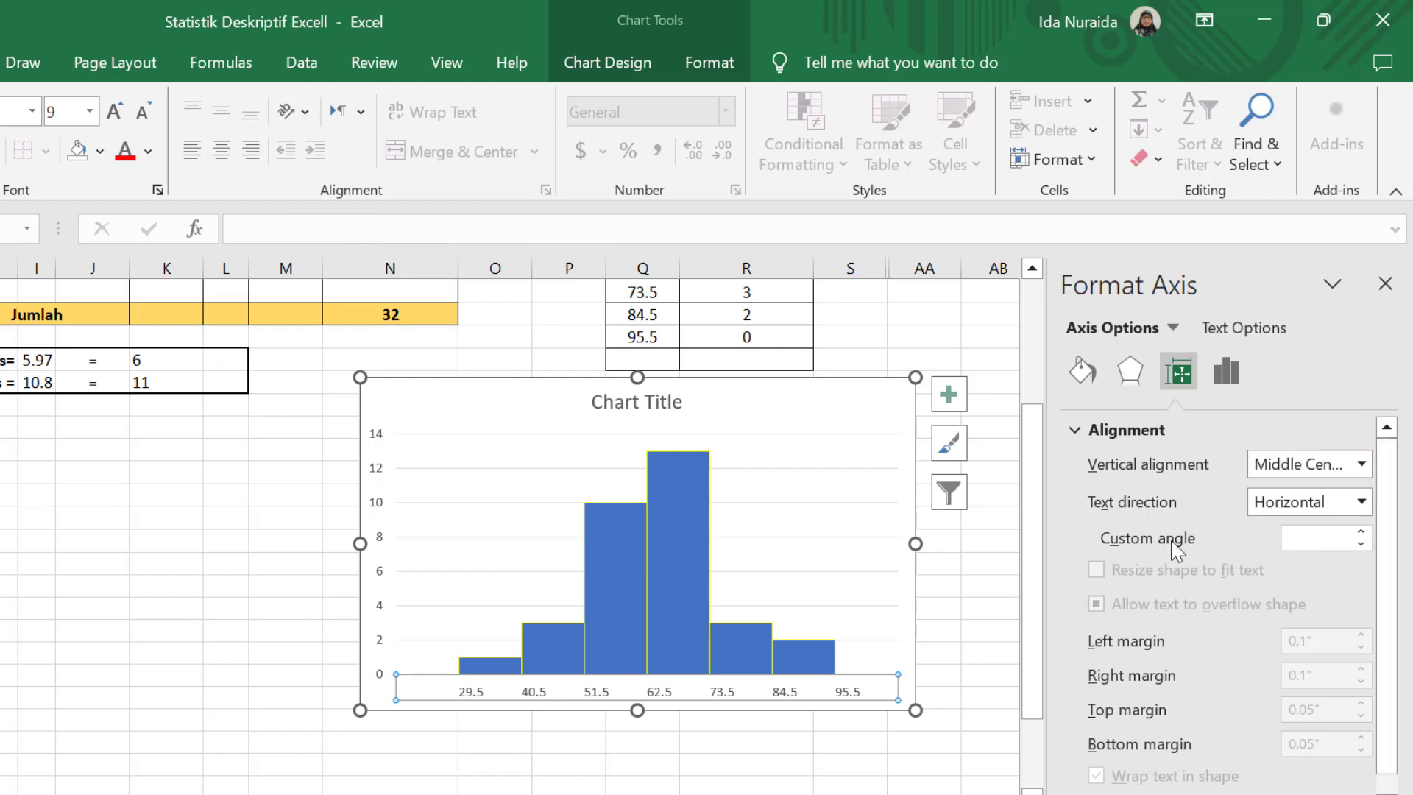
Set the custom angle of the horizontal axis labels to -1° to line them up with the columns' left edges
{"action": "left_click", "coordinate": [1360, 548]}
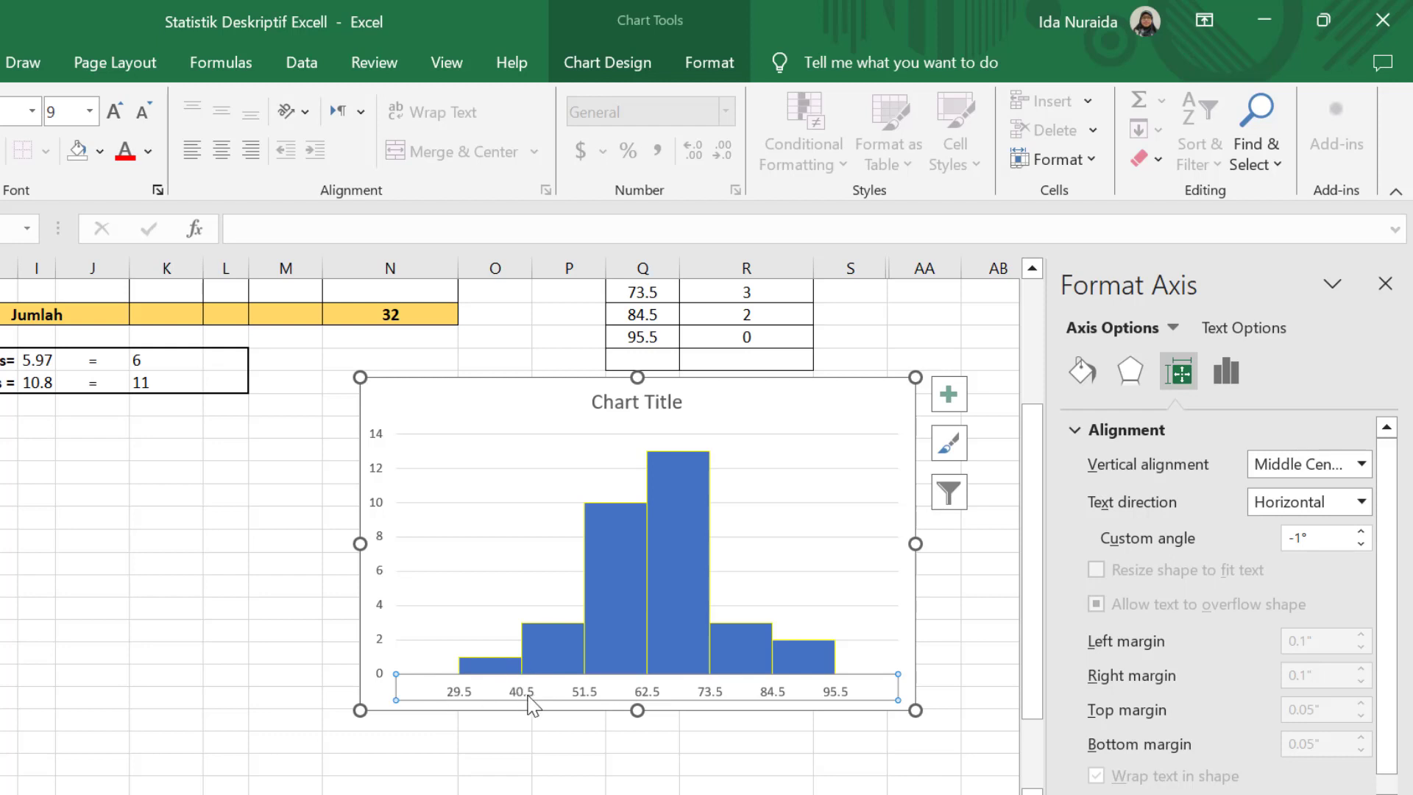
{"action": "left_click", "coordinate": [737, 744]}
{"action": "left_click", "coordinate": [809, 552]}
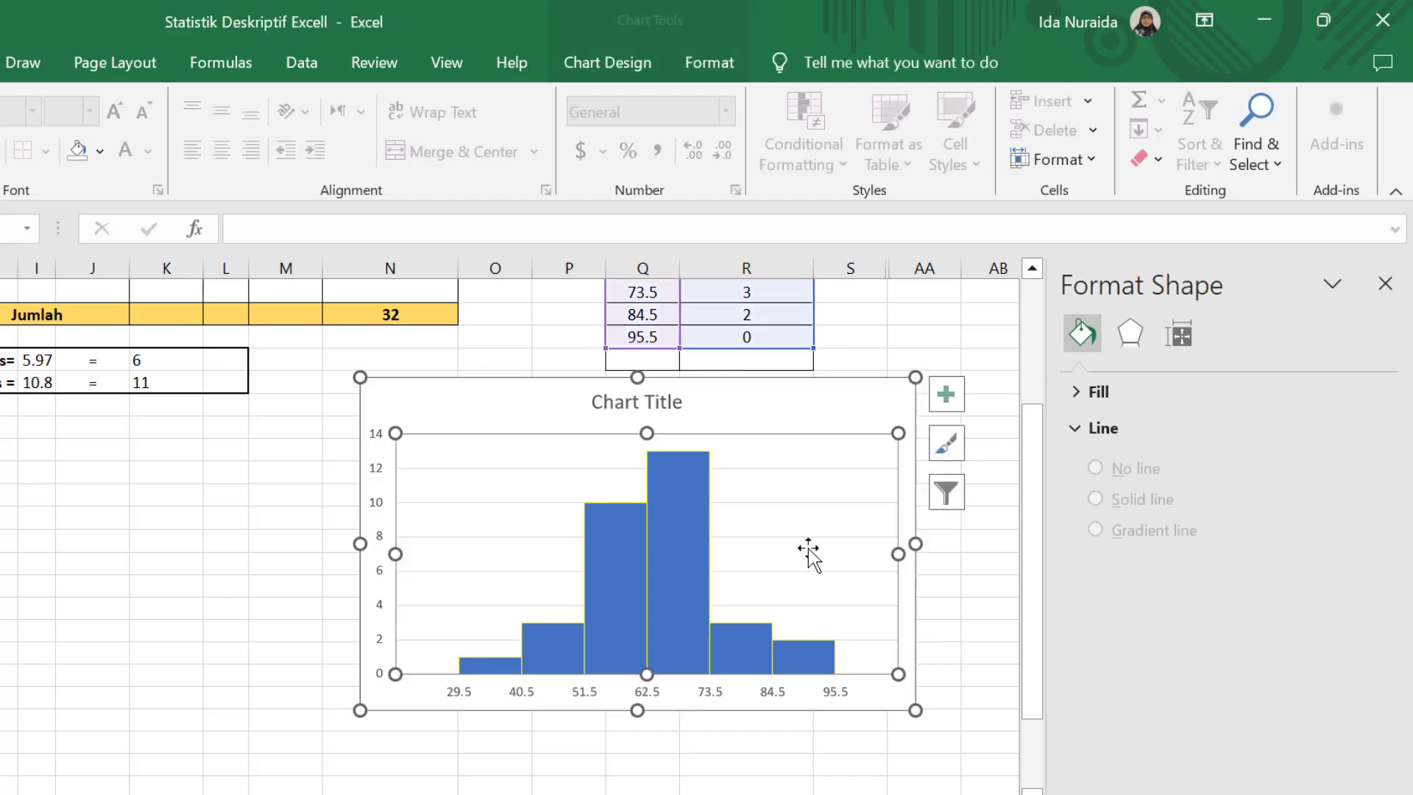
Add axis titles to the histogram and set the horizontal axis title to "Nilai"
{"action": "left_click", "coordinate": [942, 397]}
{"action": "left_click", "coordinate": [1027, 462]}
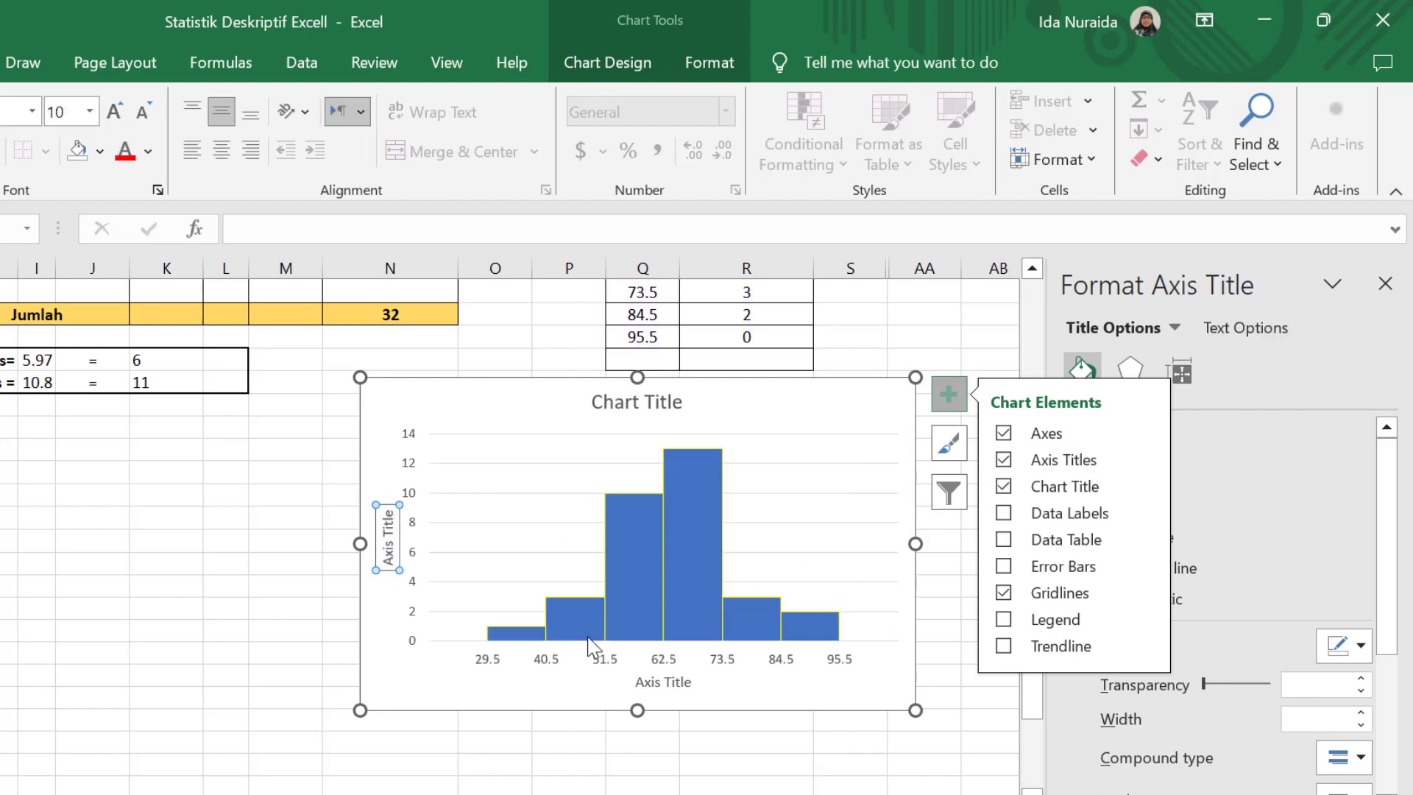
{"action": "left_click", "coordinate": [663, 680]}
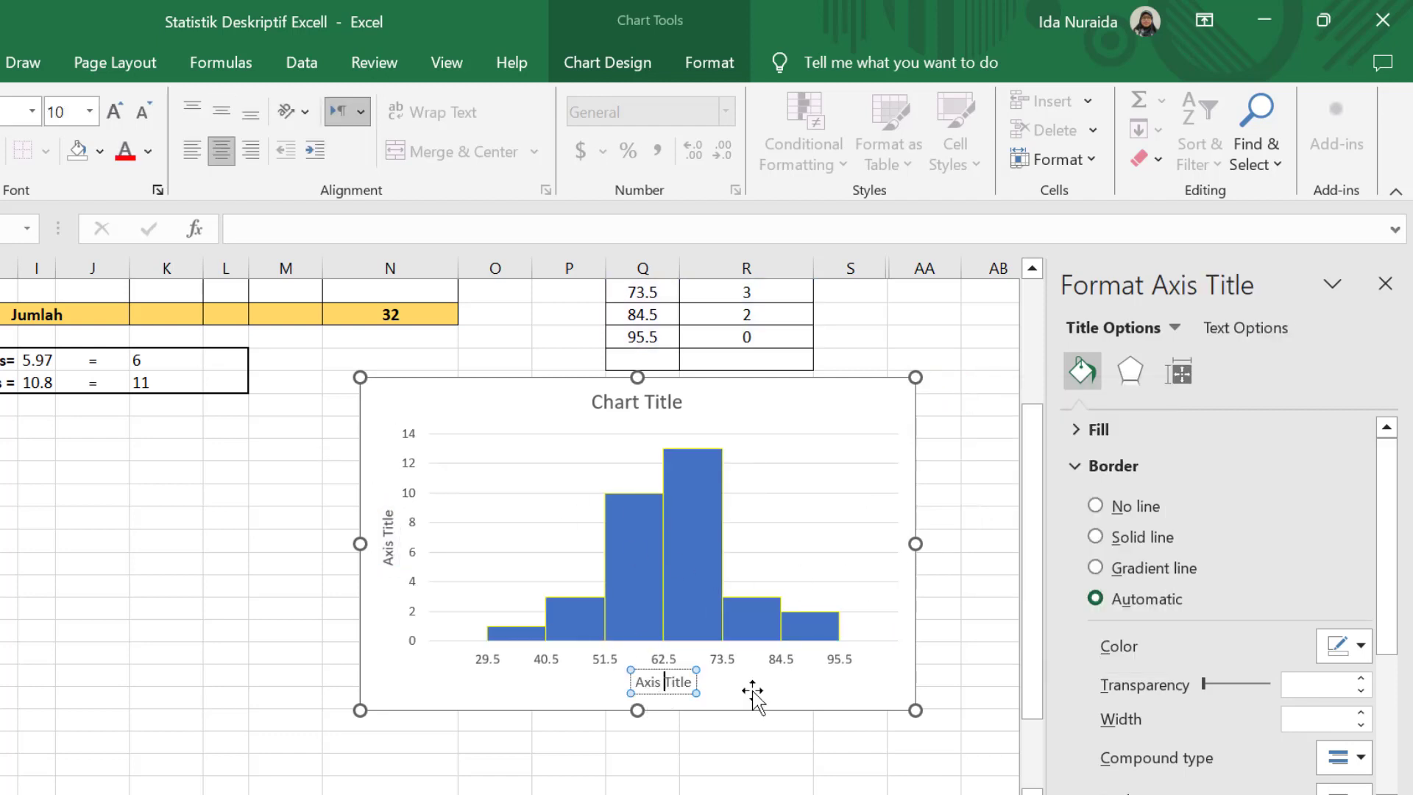
{"action": "key", "text": "ctrl+a"}
{"action": "type", "text": "Ni"}
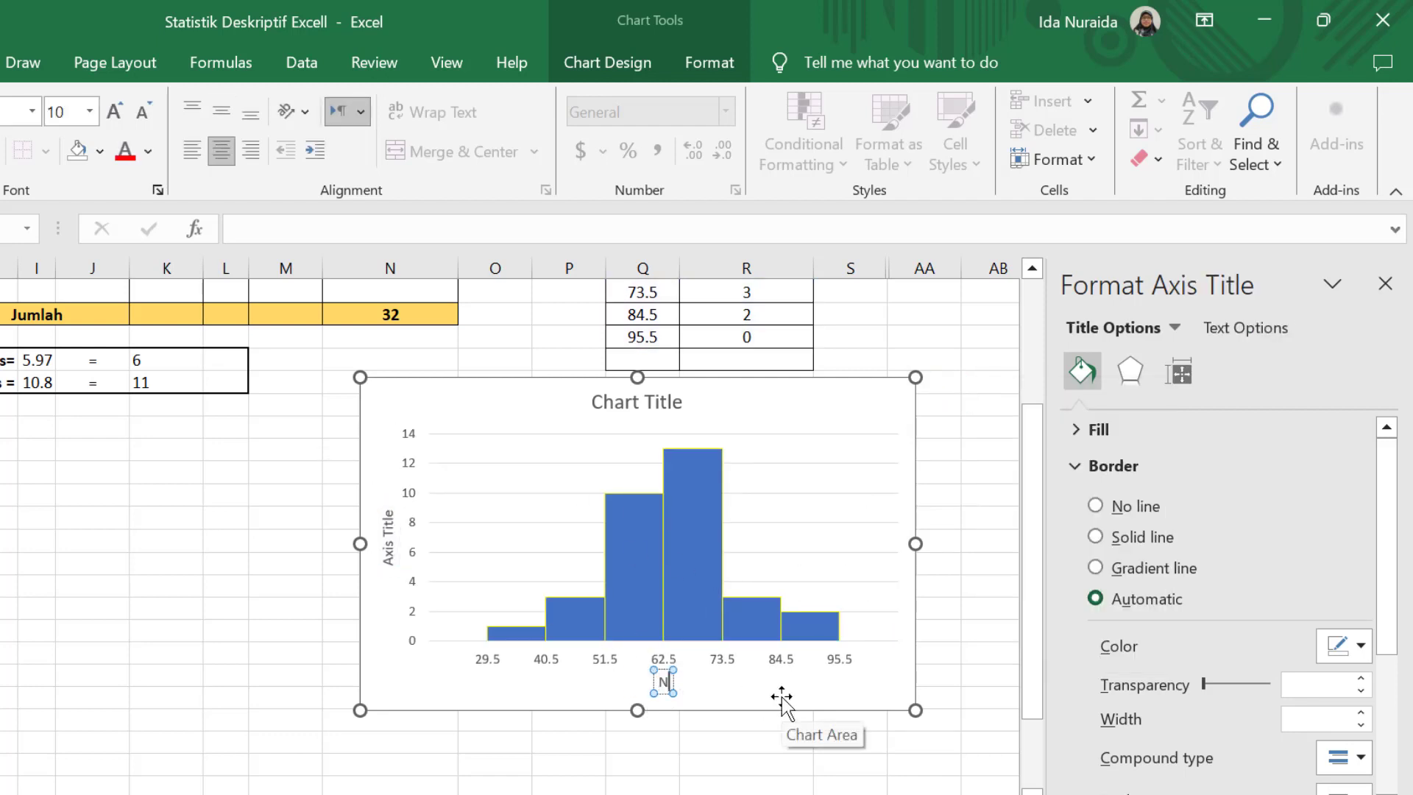
{"action": "type", "text": "lai"}
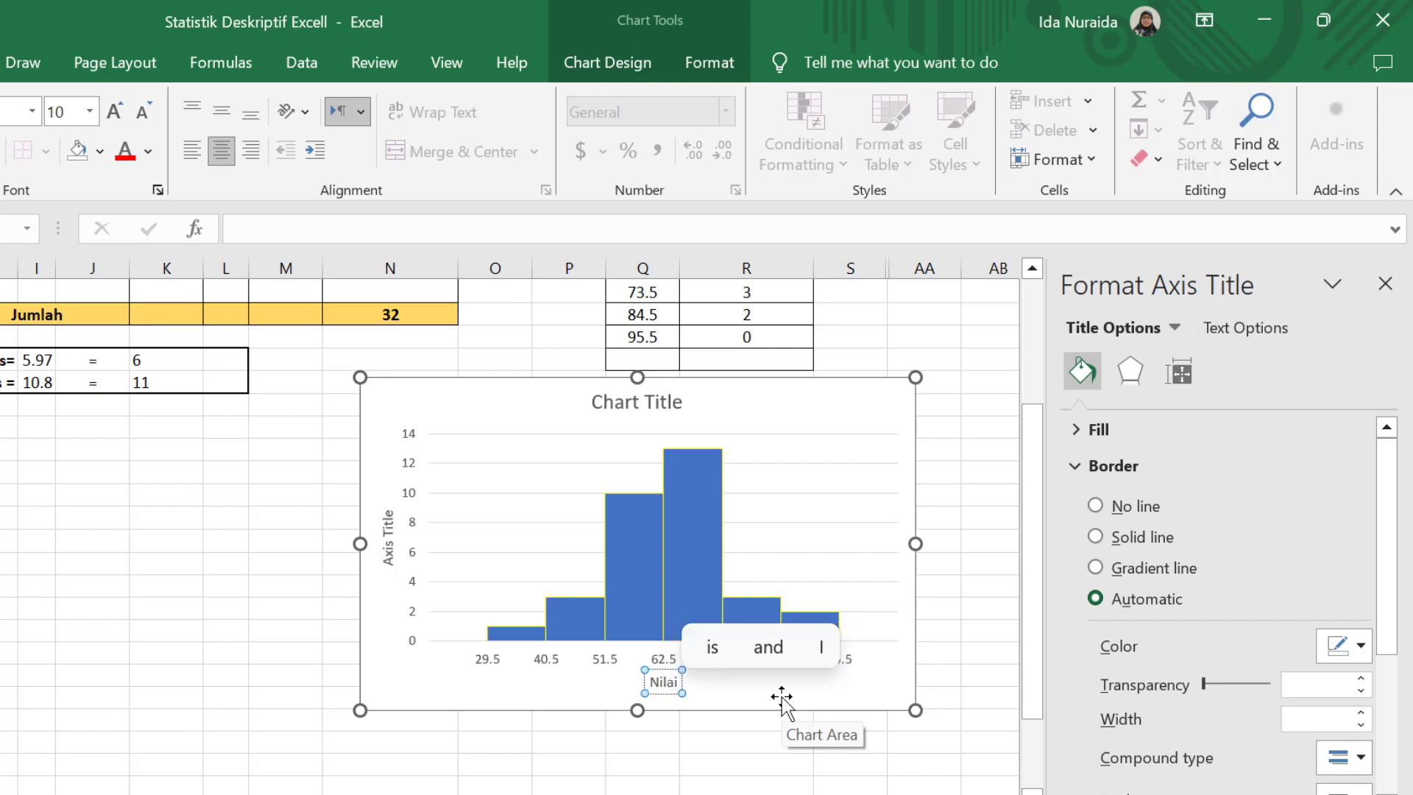
{"action": "type", "text": " Statis"}
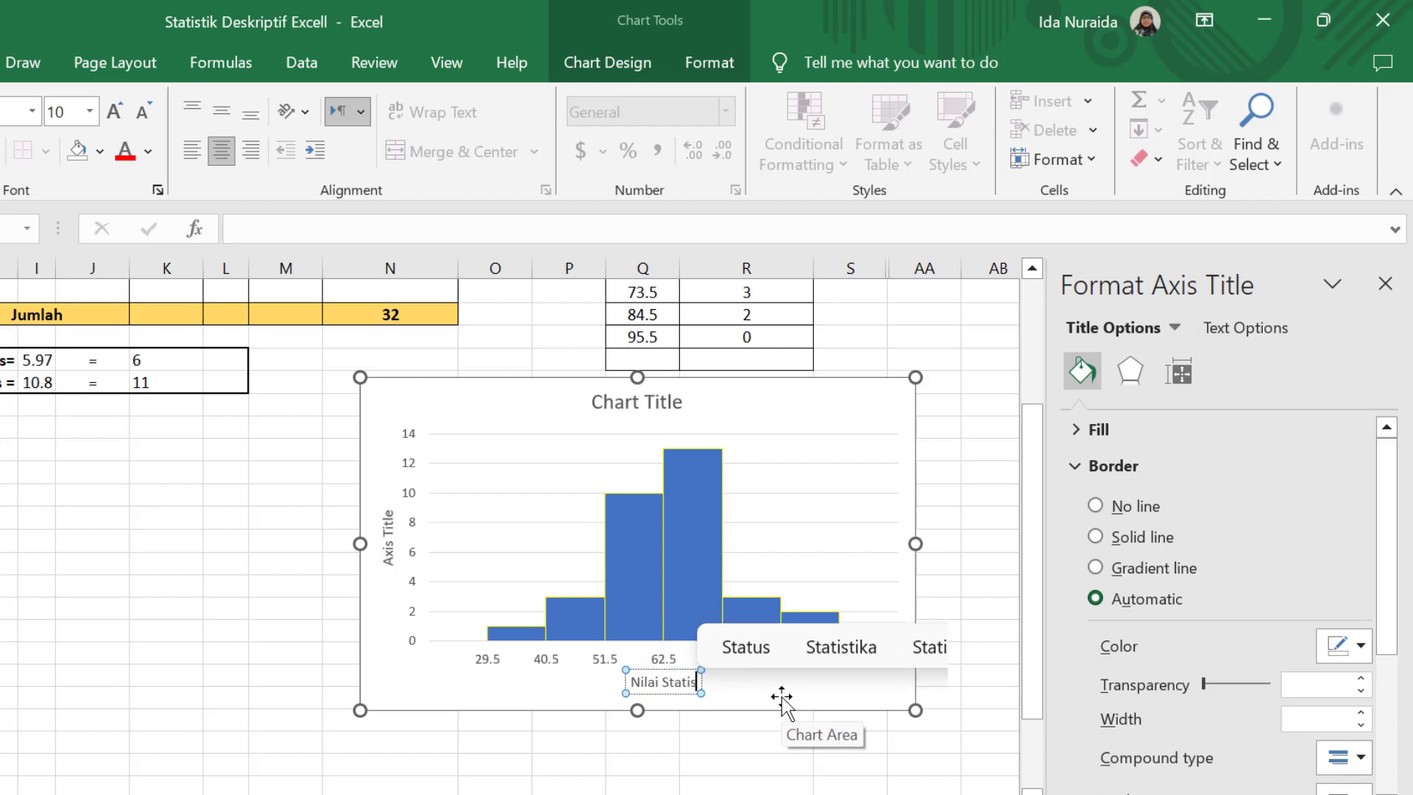
{"action": "type", "text": "tika"}
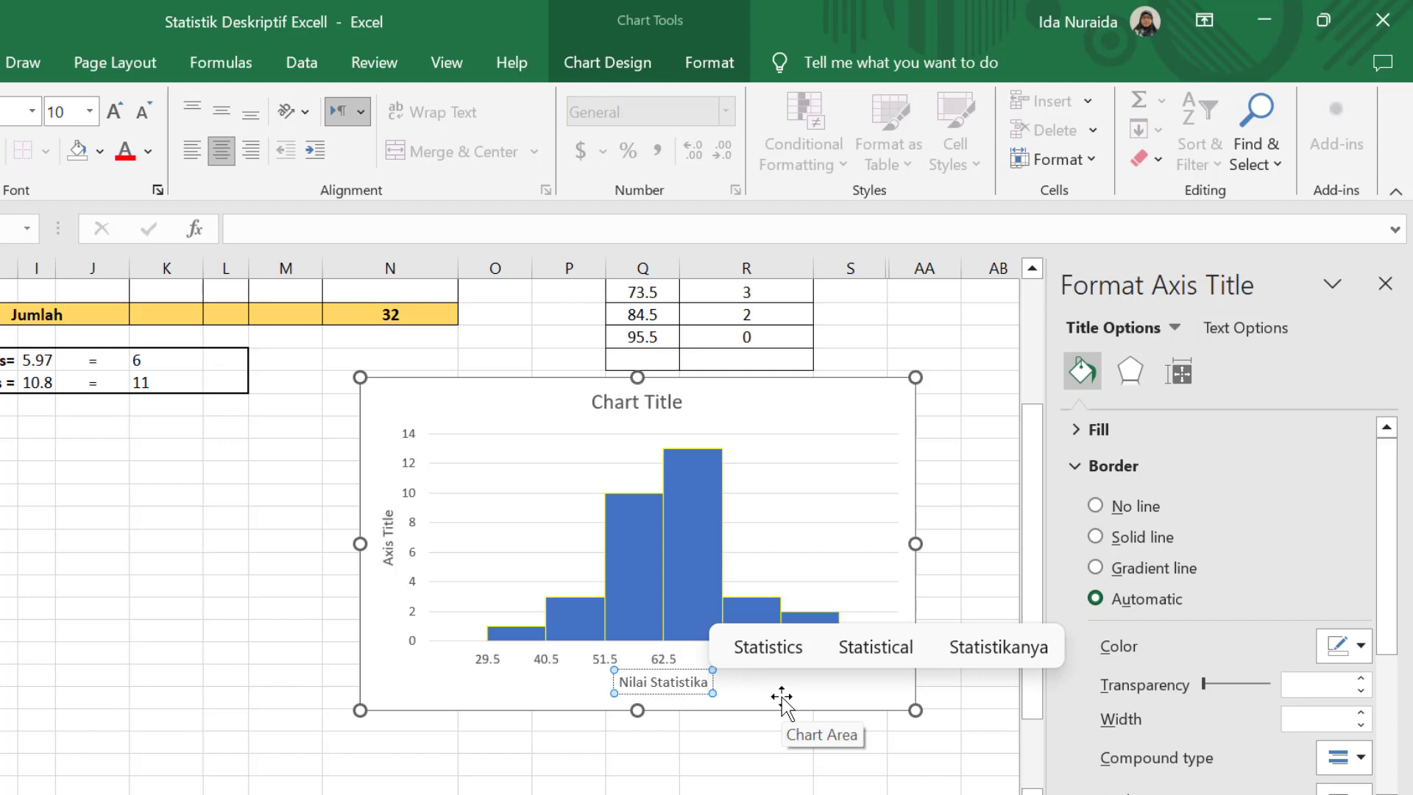
{"action": "key", "text": "BackSpace"}
{"action": "key", "text": "BackSpace"}
{"action": "key", "text": "BackSpace"}
{"action": "key", "text": "BackSpace"}
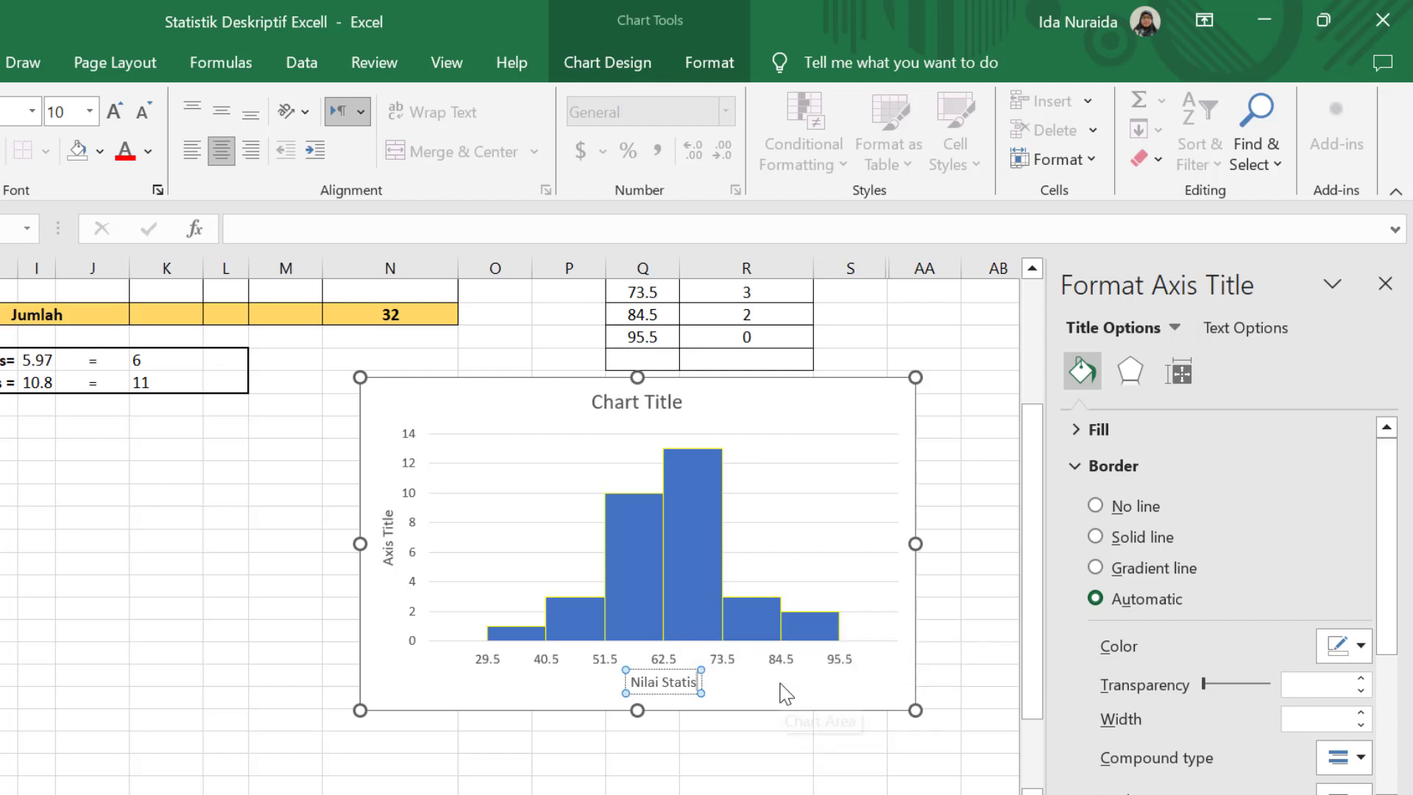
{"action": "key", "text": "BackSpace"}
{"action": "key", "text": "BackSpace"}
{"action": "key", "text": "BackSpace"}
{"action": "key", "text": "BackSpace"}
{"action": "key", "text": "BackSpace"}
{"action": "key", "text": "BackSpace"}
{"action": "key", "text": "BackSpace"}
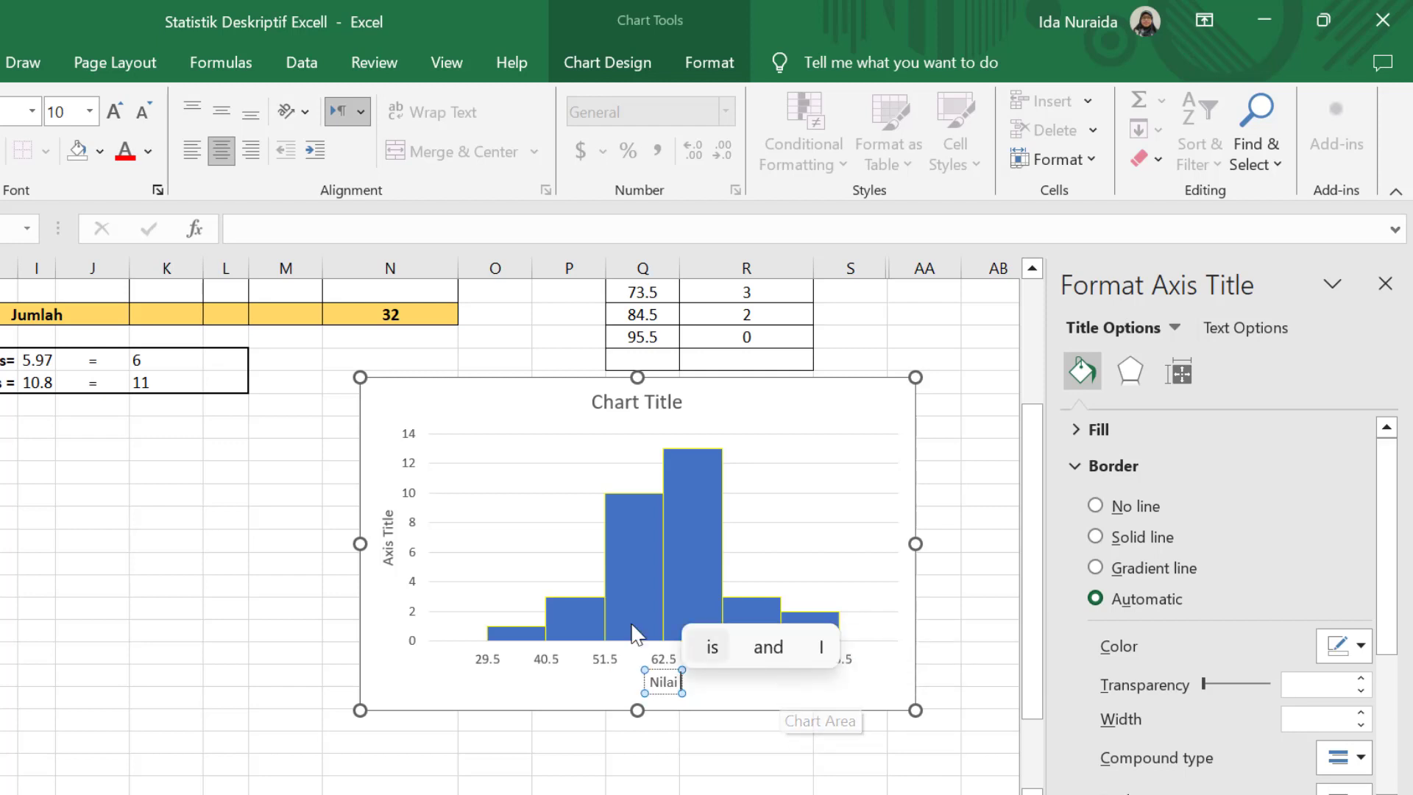
Set the histogram's vertical axis title to "Frekuensi"
{"action": "left_click", "coordinate": [390, 529]}
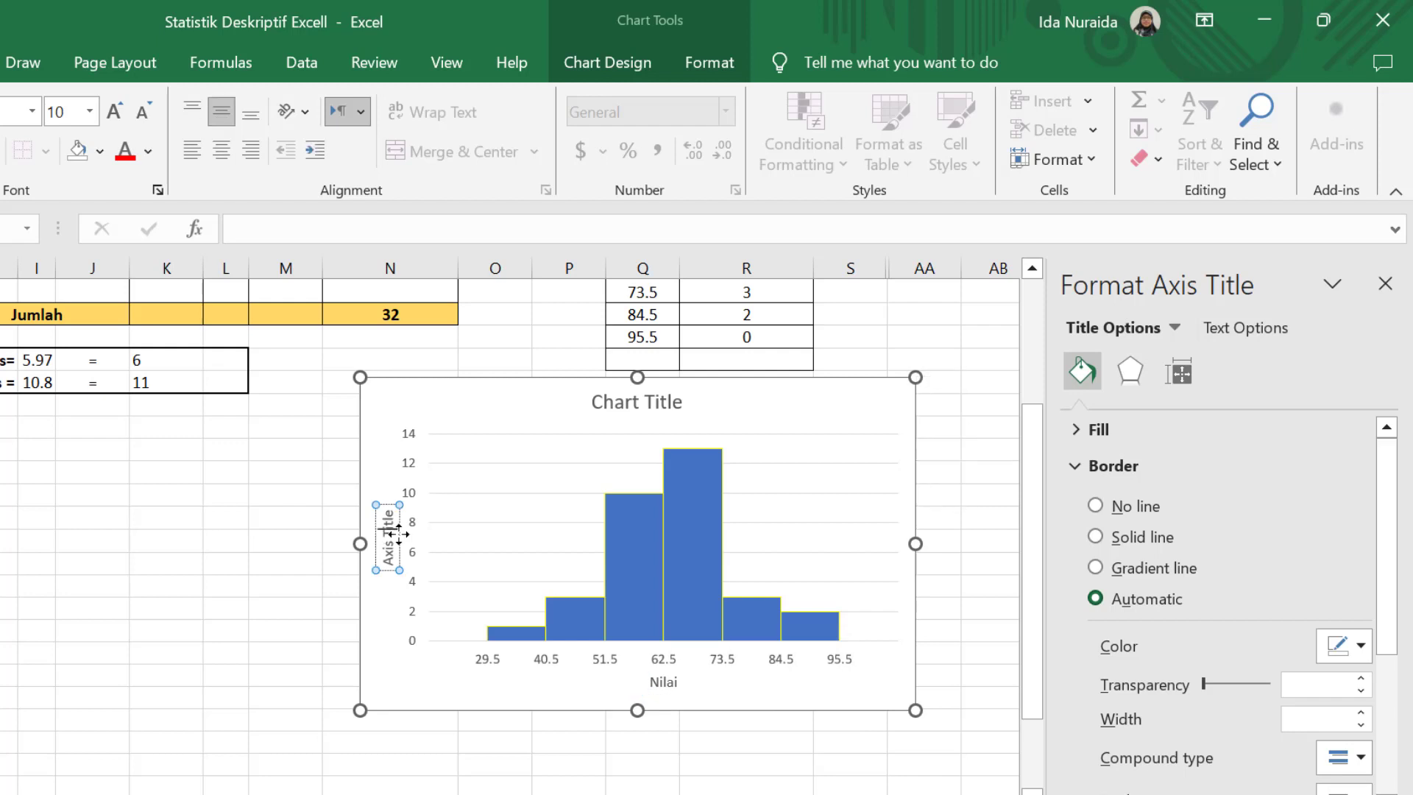
{"action": "key", "text": "ctrl+a"}
{"action": "type", "text": "Fre"}
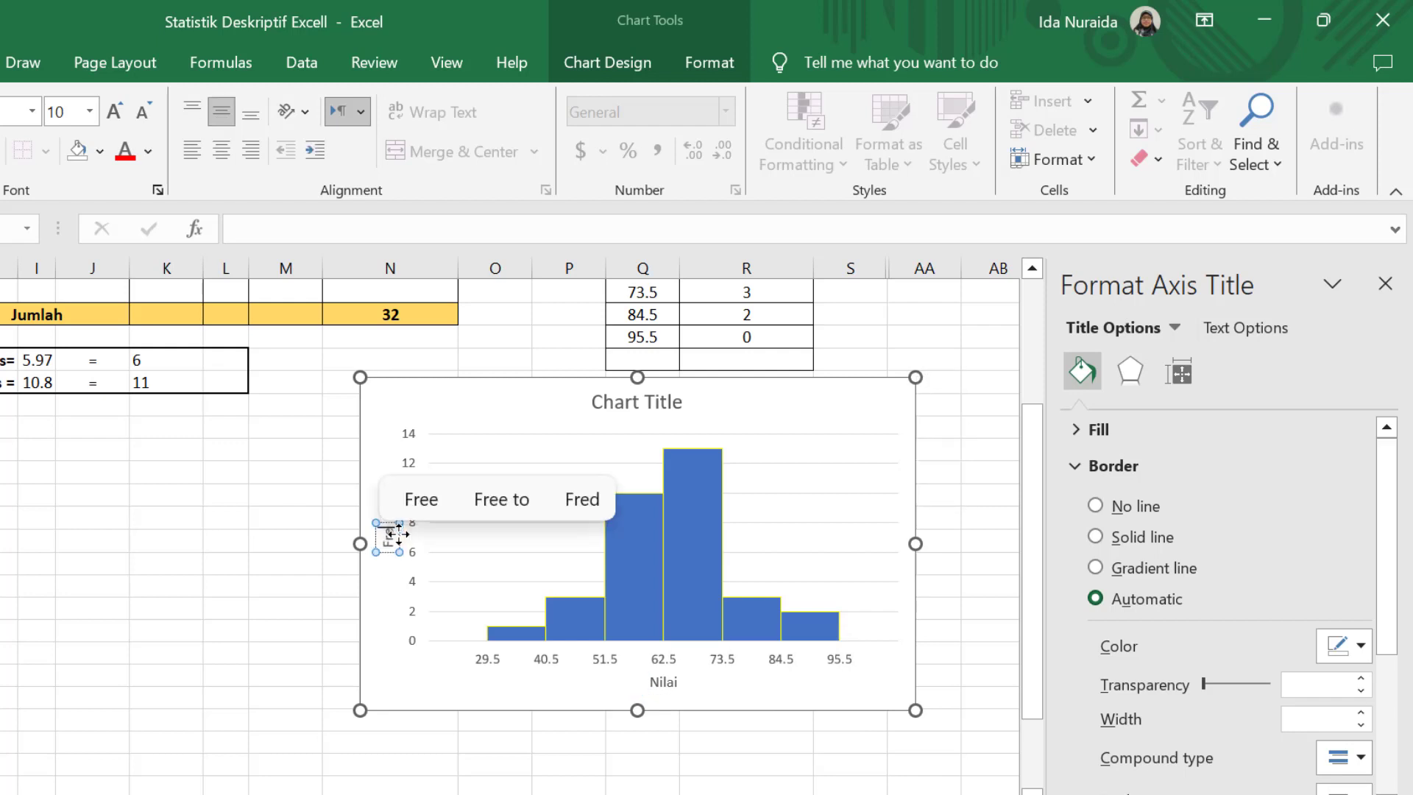
{"action": "type", "text": "kuensi"}
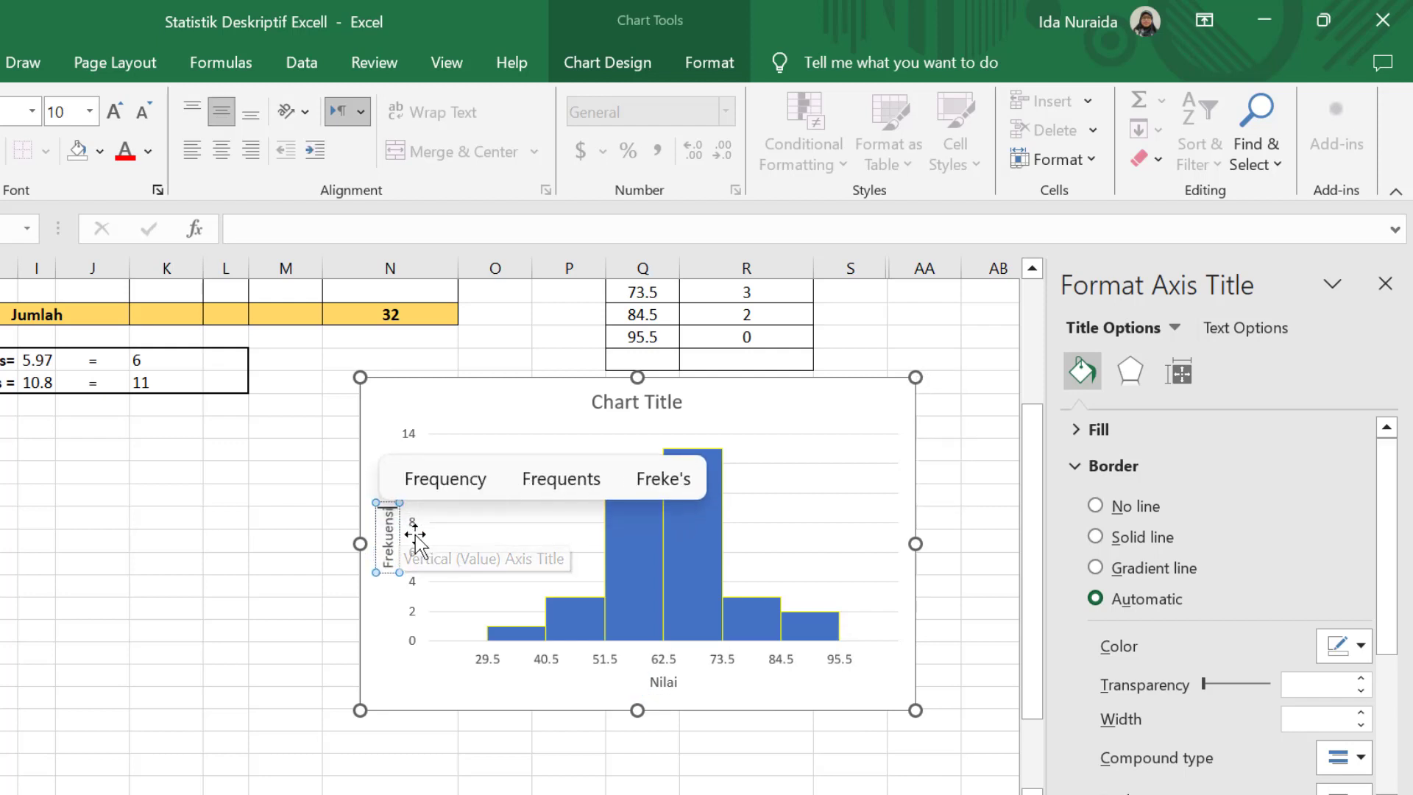
{"action": "left_click", "coordinate": [166, 563]}
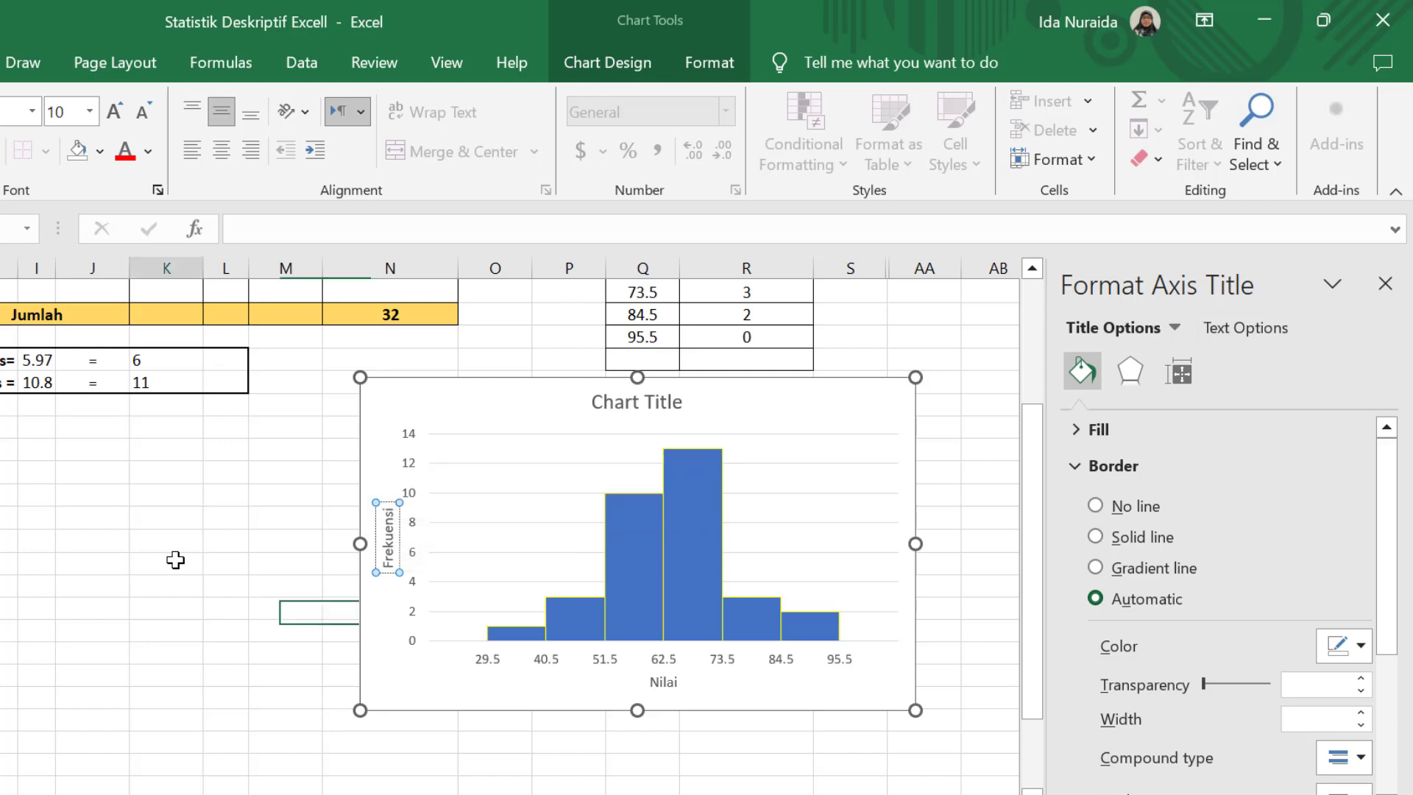
Set the chart title to "Histogram Nilai Ujian Statistika" and close the formatting pane
{"action": "left_click", "coordinate": [668, 402]}
{"action": "key", "text": "ctrl+a"}
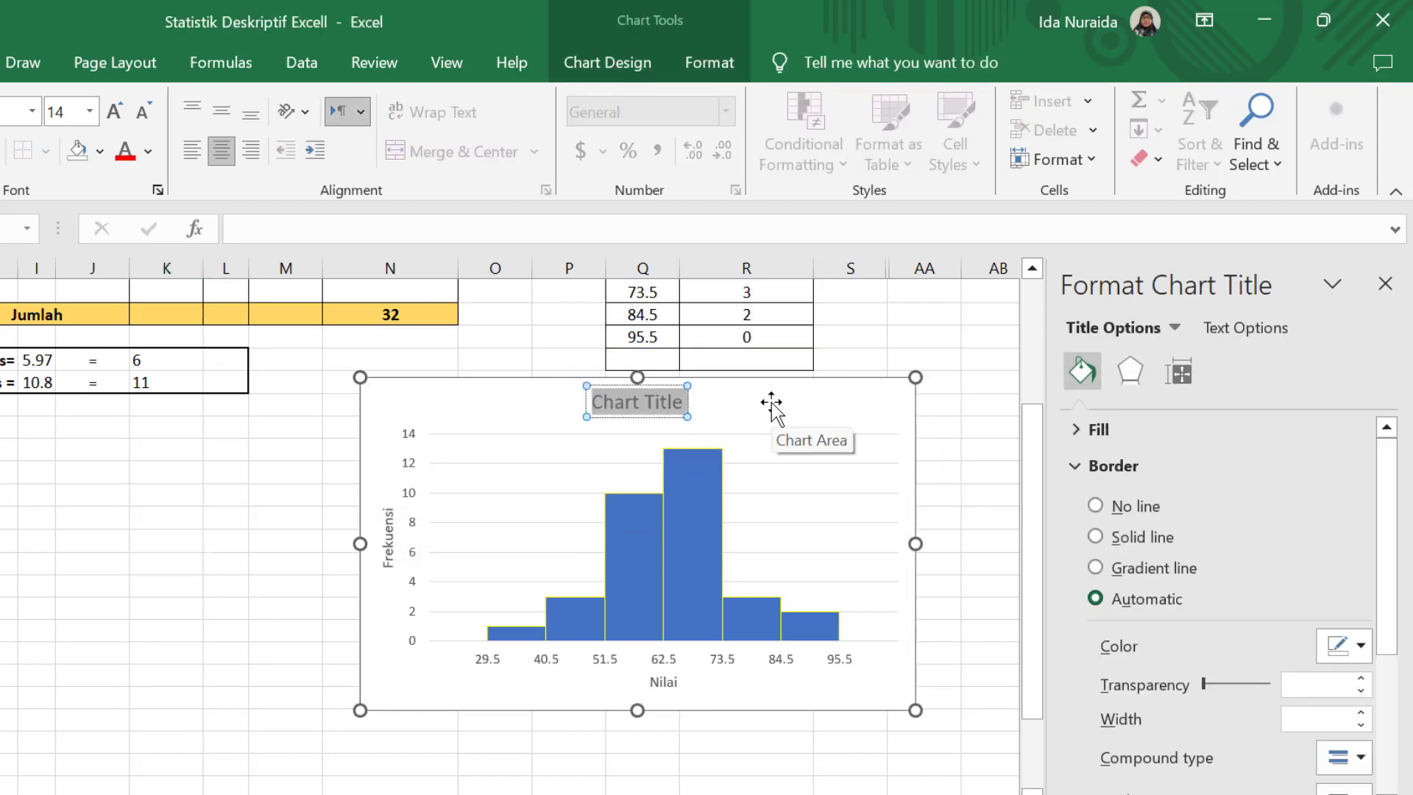
{"action": "type", "text": "His"}
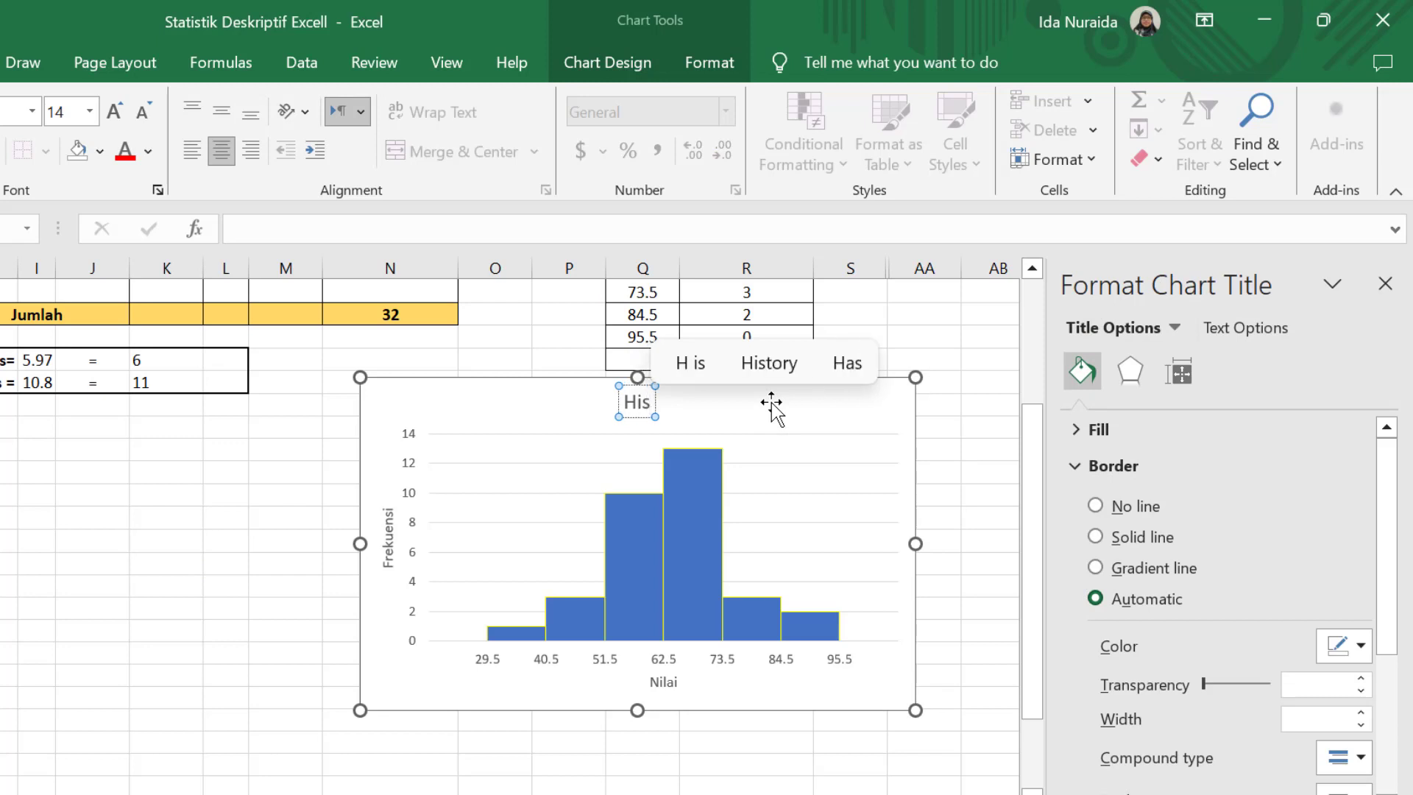
{"action": "type", "text": "togra"}
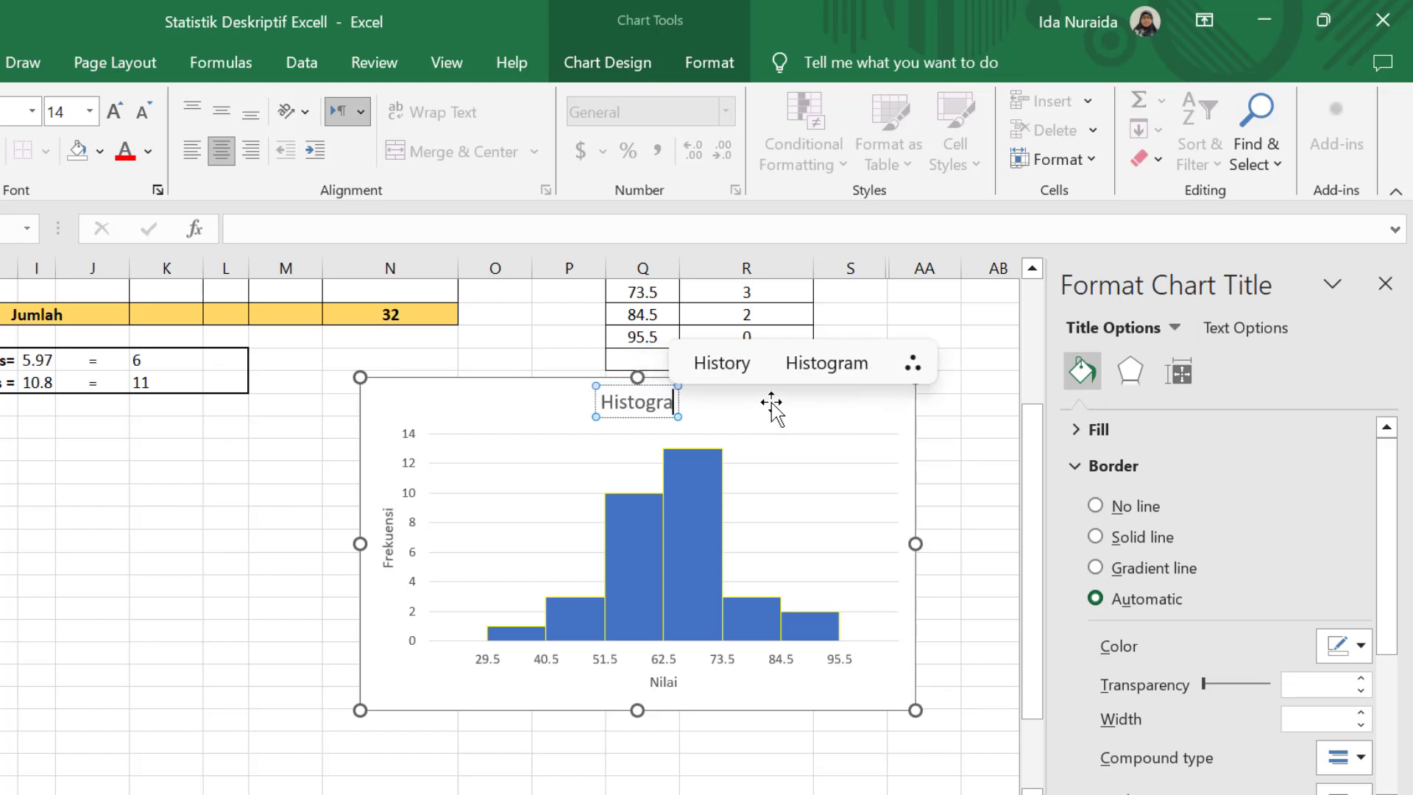
{"action": "type", "text": "m Ni"}
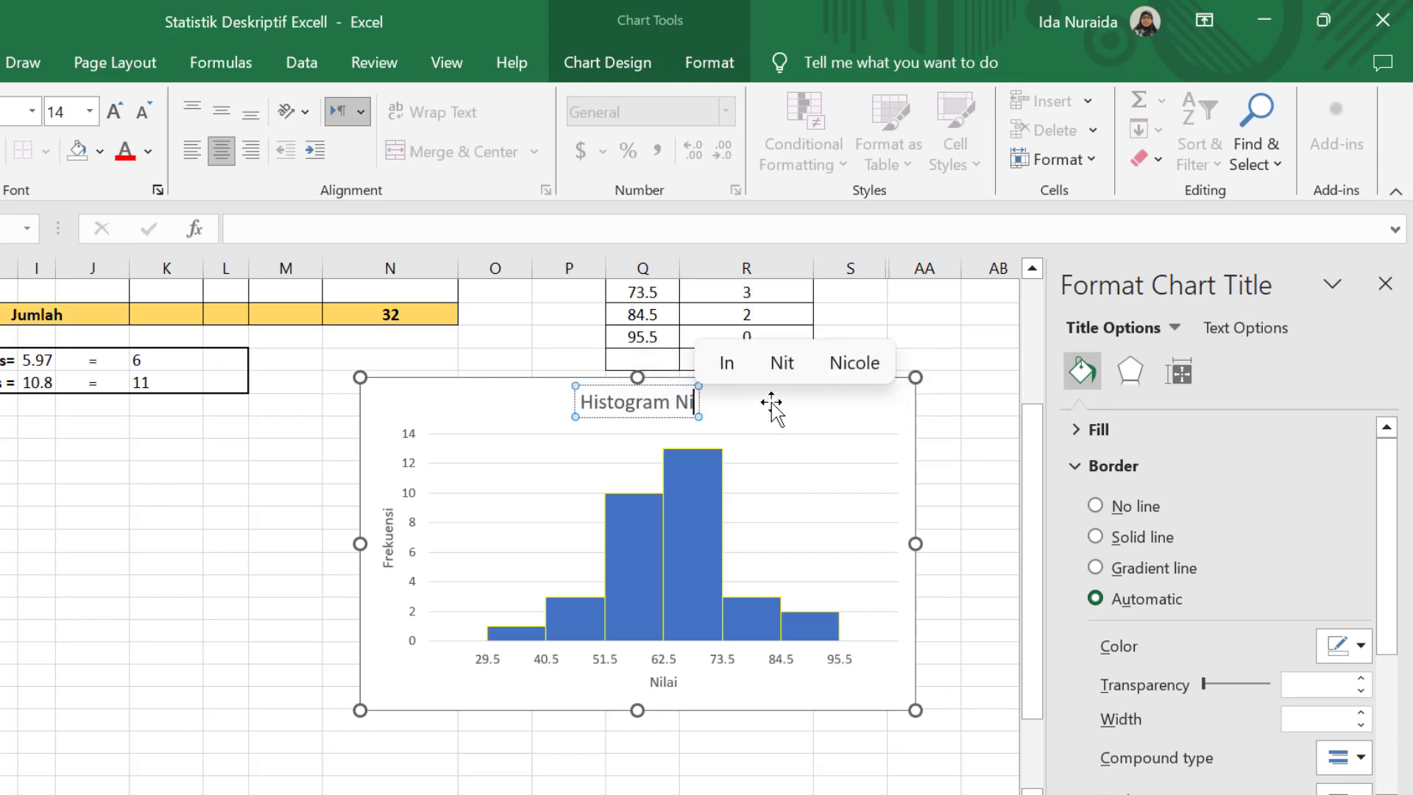
{"action": "type", "text": "lai Sta"}
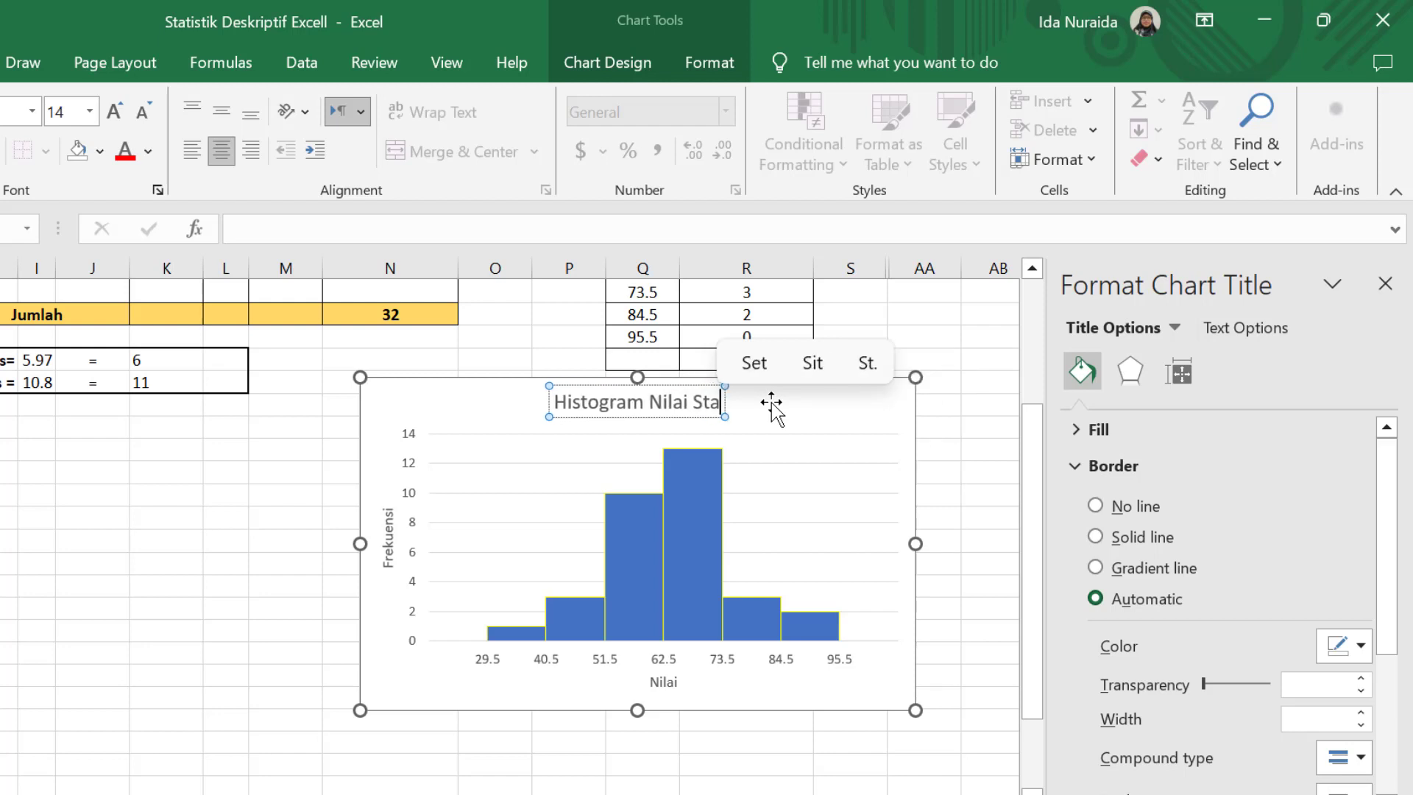
{"action": "key", "text": "BackSpace"}
{"action": "key", "text": "BackSpace"}
{"action": "key", "text": "BackSpace"}
{"action": "key", "text": "BackSpace"}
{"action": "type", "text": "Uj"}
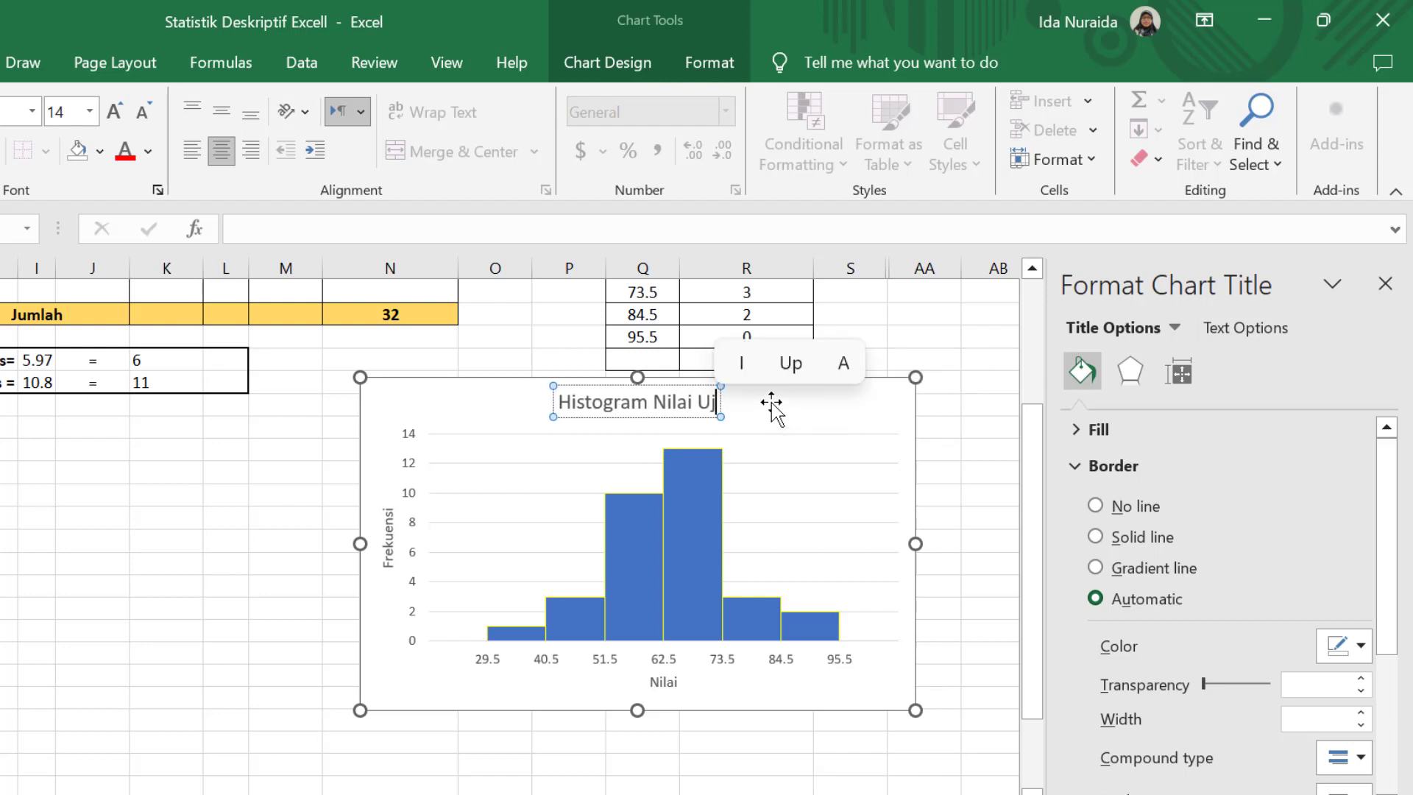
{"action": "type", "text": "ian "}
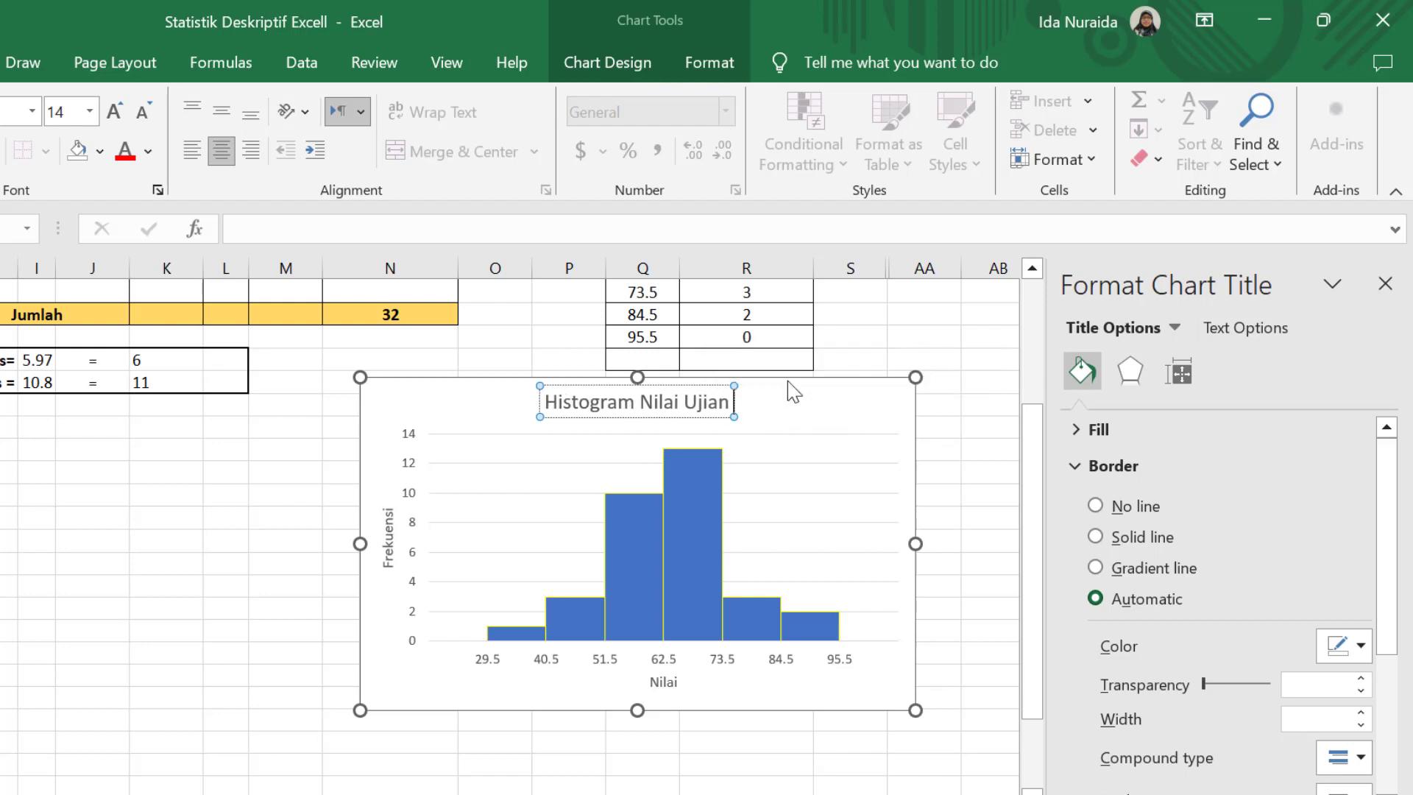
{"action": "type", "text": "Statistika"}
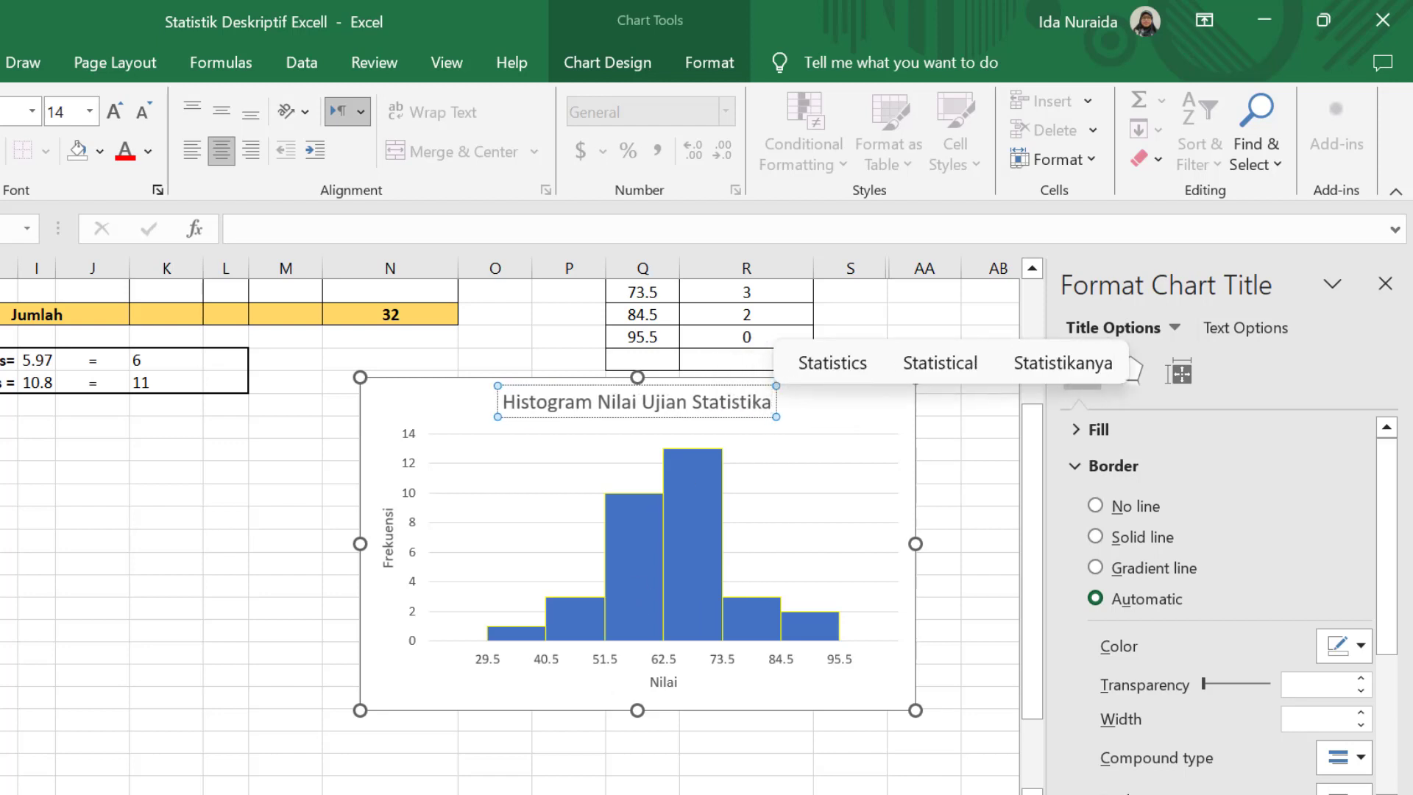
{"action": "left_click", "coordinate": [578, 786]}
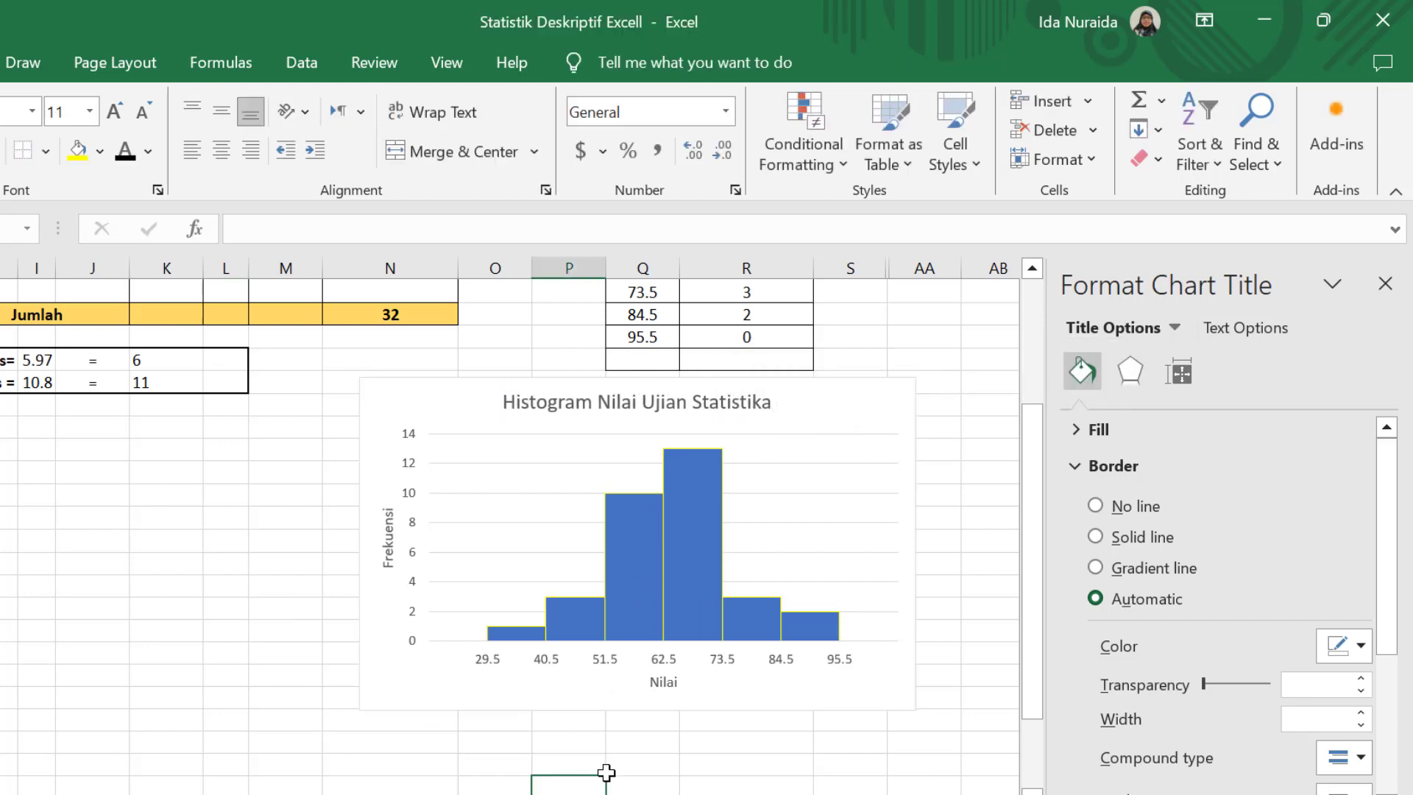
{"action": "left_click", "coordinate": [1385, 284]}
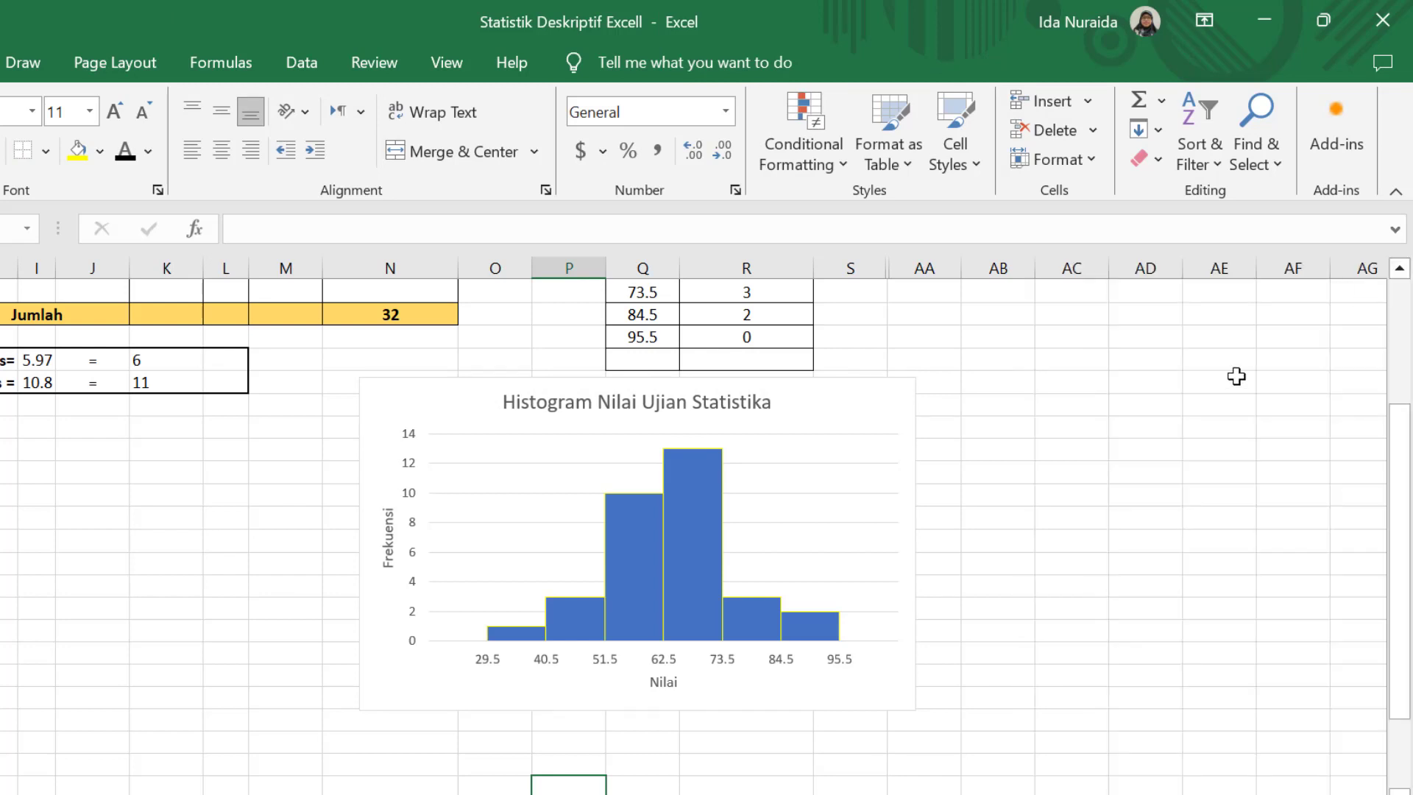
{"action": "left_click", "coordinate": [1097, 651]}
{"action": "left_click", "coordinate": [862, 399]}
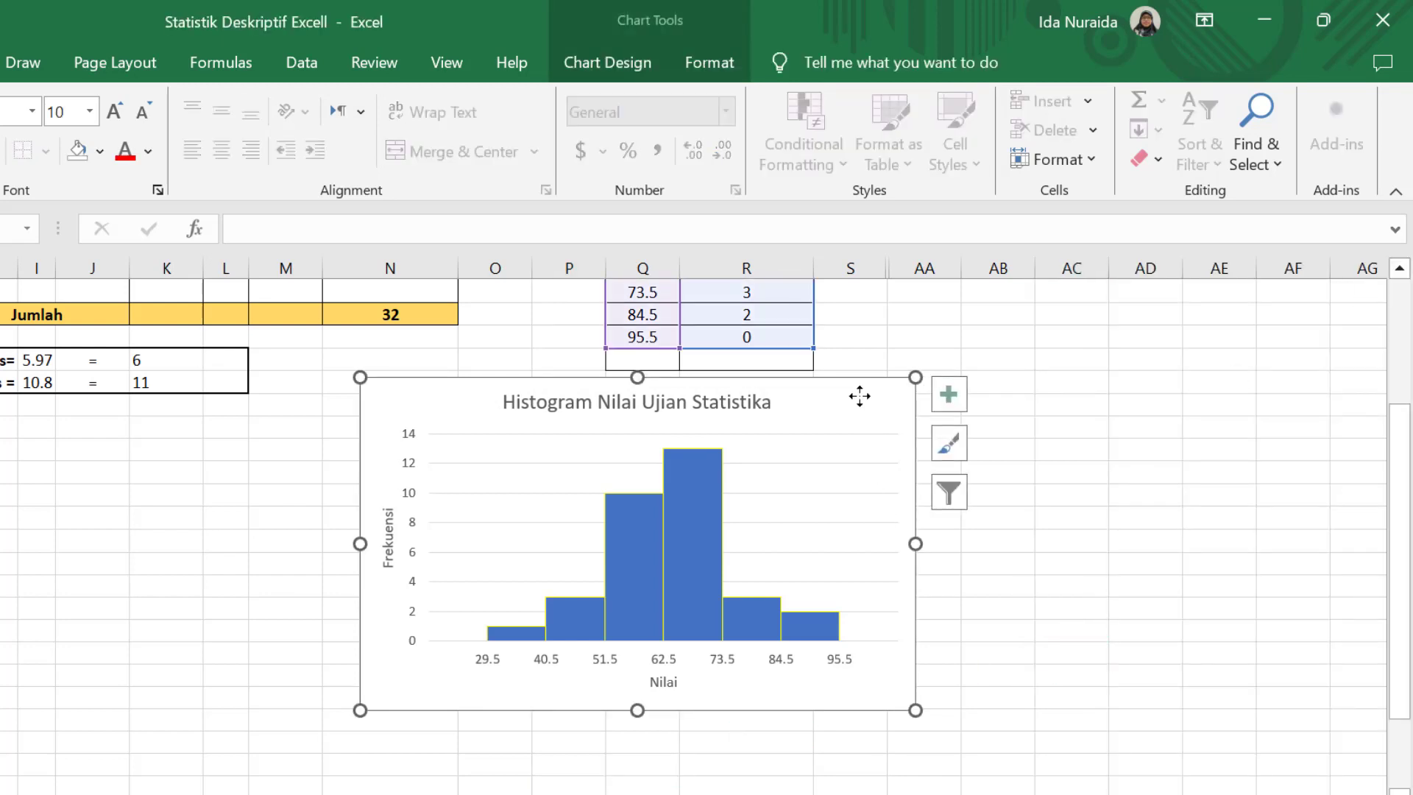
{"action": "double_click", "coordinate": [862, 400]}
{"action": "left_click", "coordinate": [948, 395]}
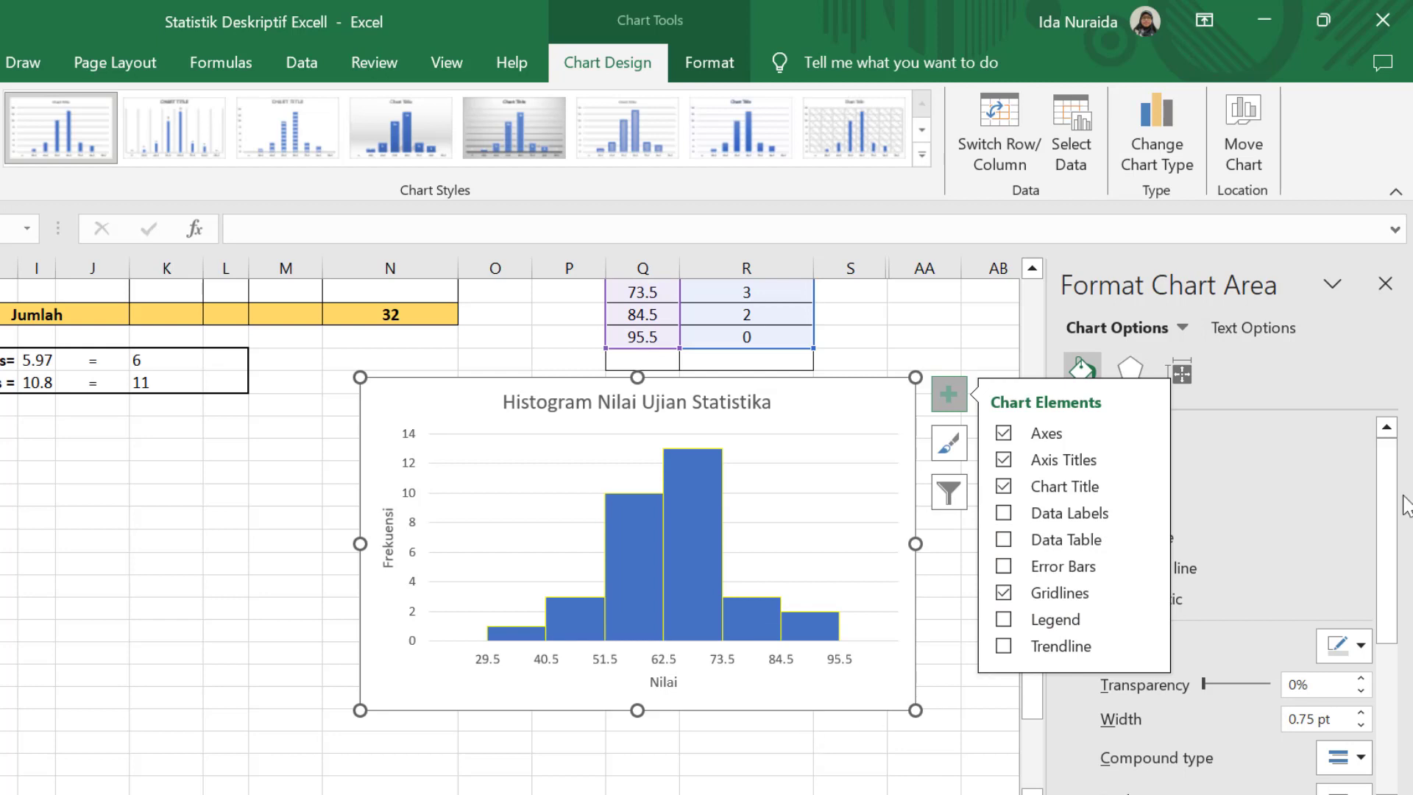
{"action": "left_click", "coordinate": [861, 762]}
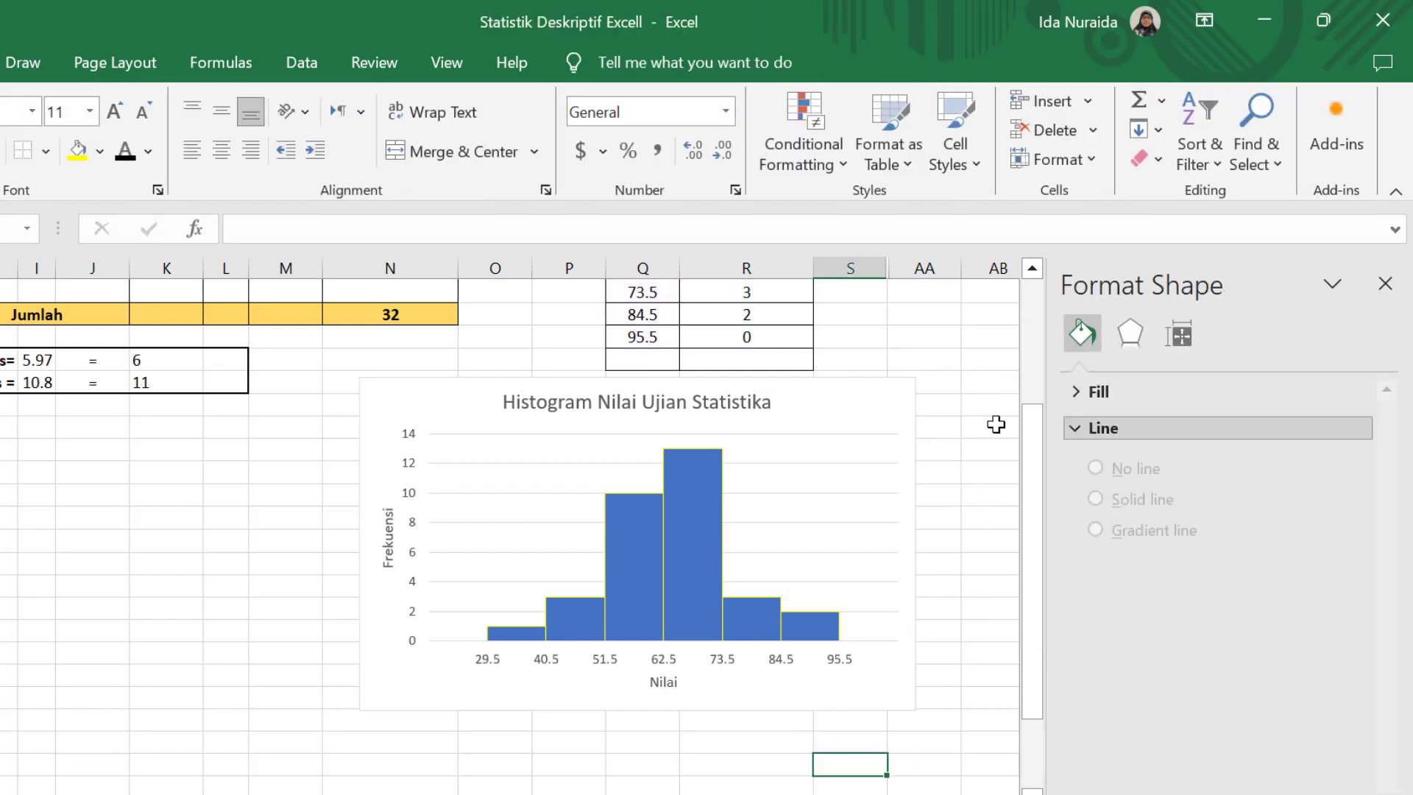
{"action": "left_click", "coordinate": [888, 404]}
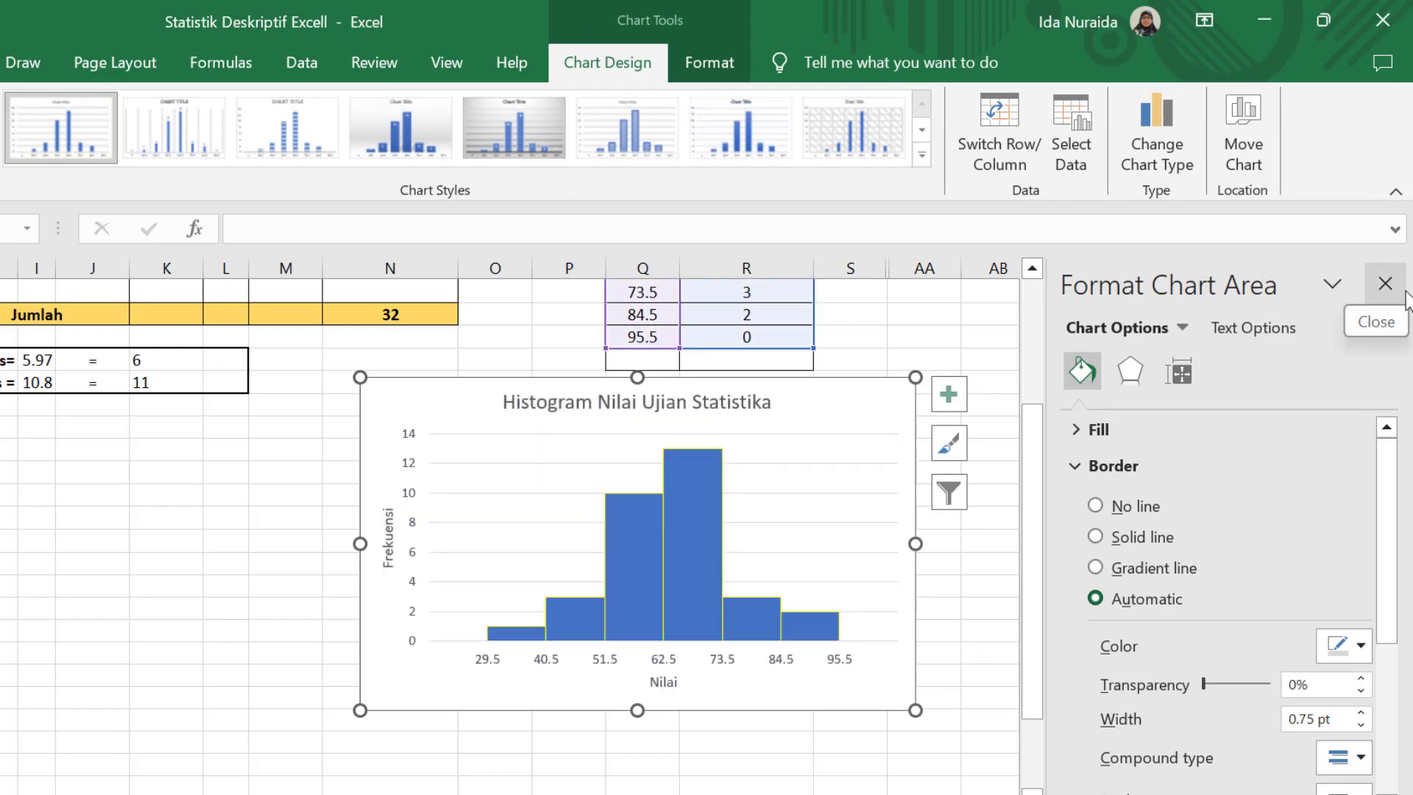
{"action": "left_click", "coordinate": [1385, 283]}
{"action": "left_click", "coordinate": [621, 589]}
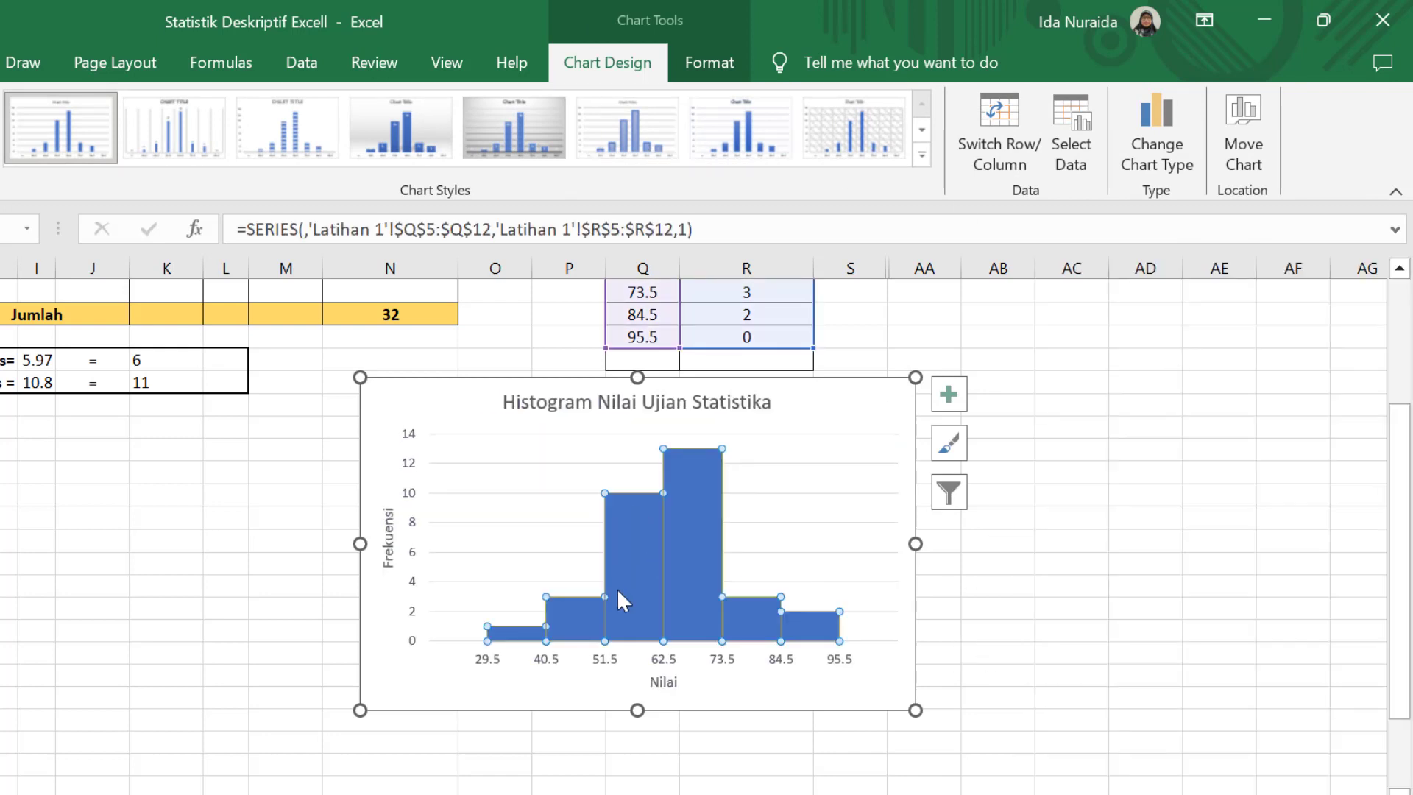
{"action": "left_click", "coordinate": [1165, 679]}
{"action": "left_click", "coordinate": [635, 570]}
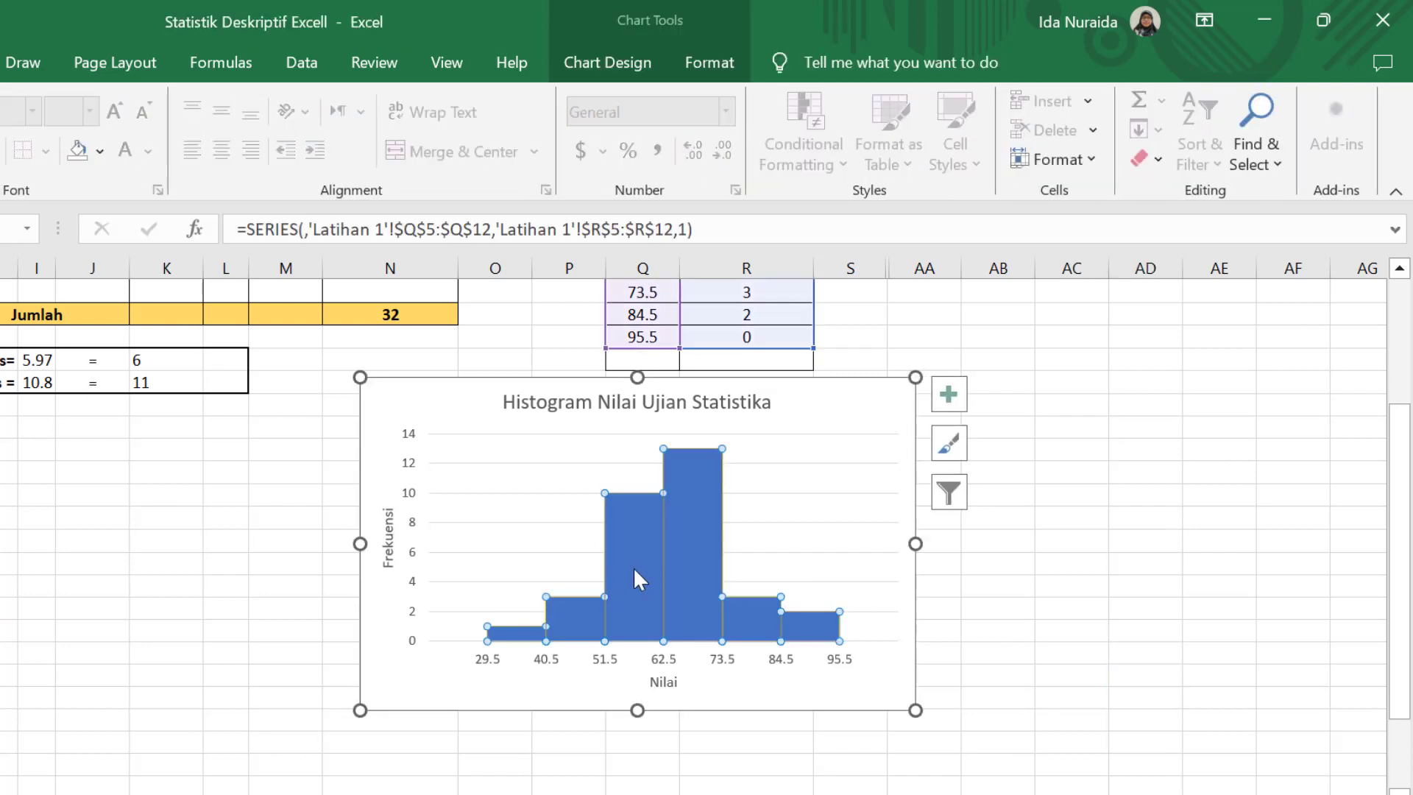
{"action": "left_click", "coordinate": [633, 567]}
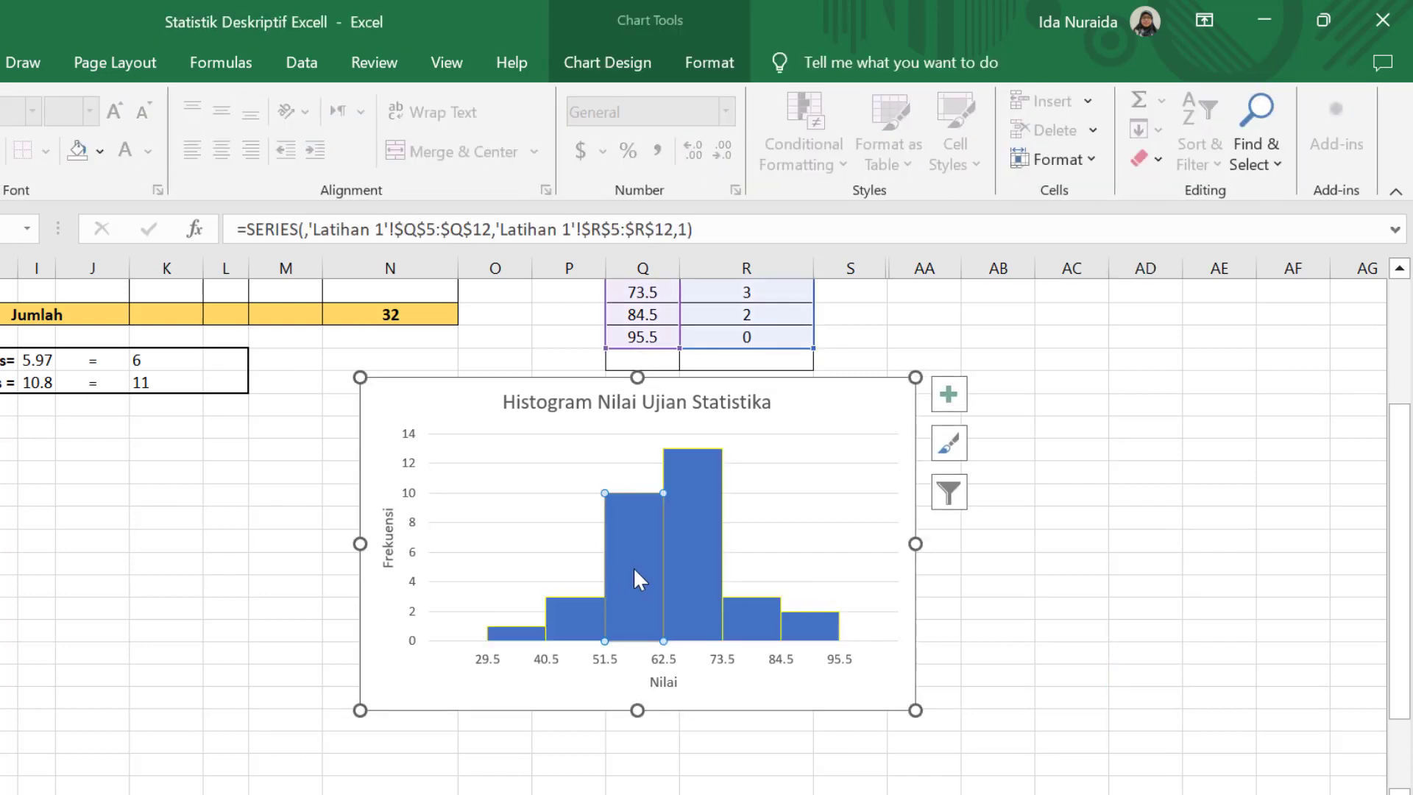
{"action": "left_click", "coordinate": [1126, 589]}
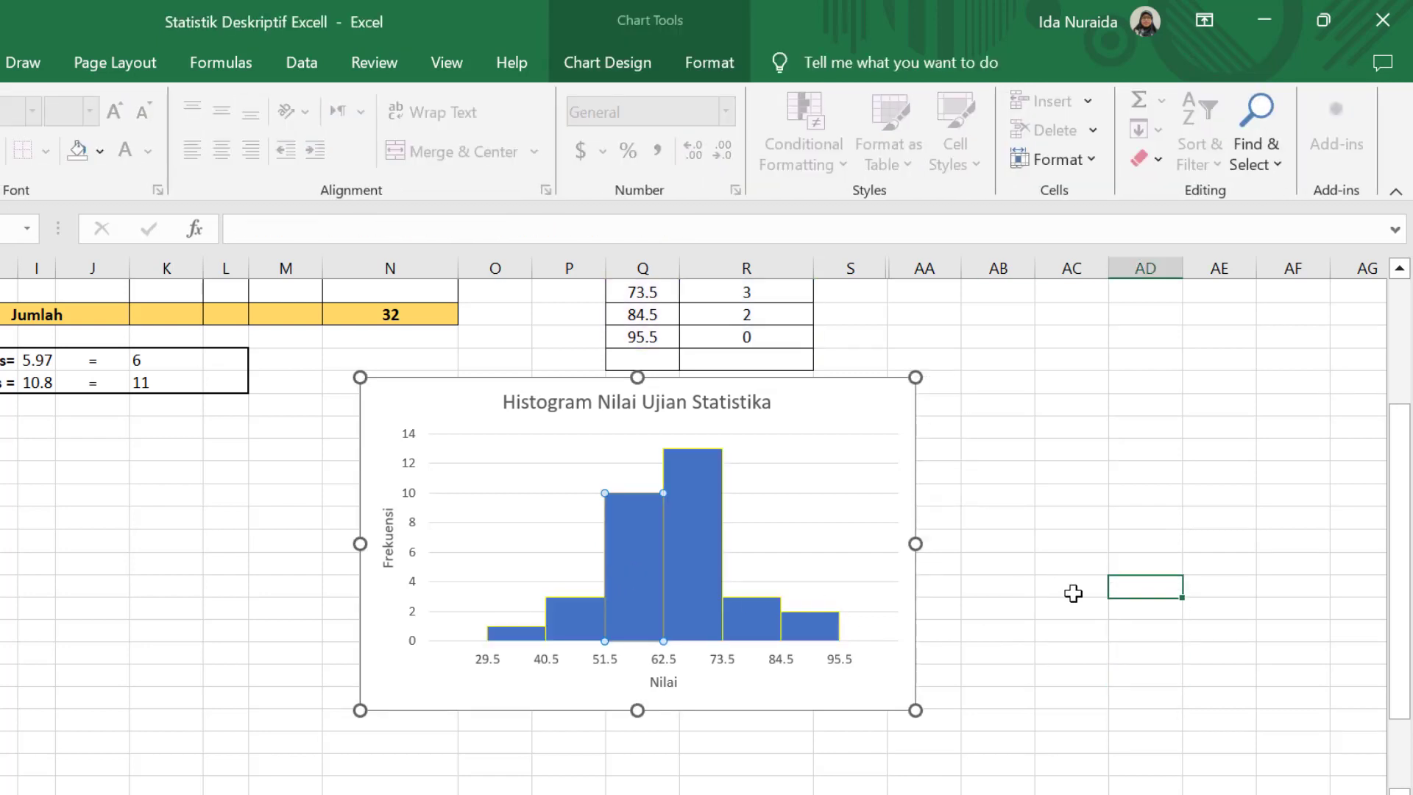
Fill only the tallest column, between 62.5 and 73.5, with a dark orange theme color and deselect the chart
{"action": "left_click", "coordinate": [705, 508]}
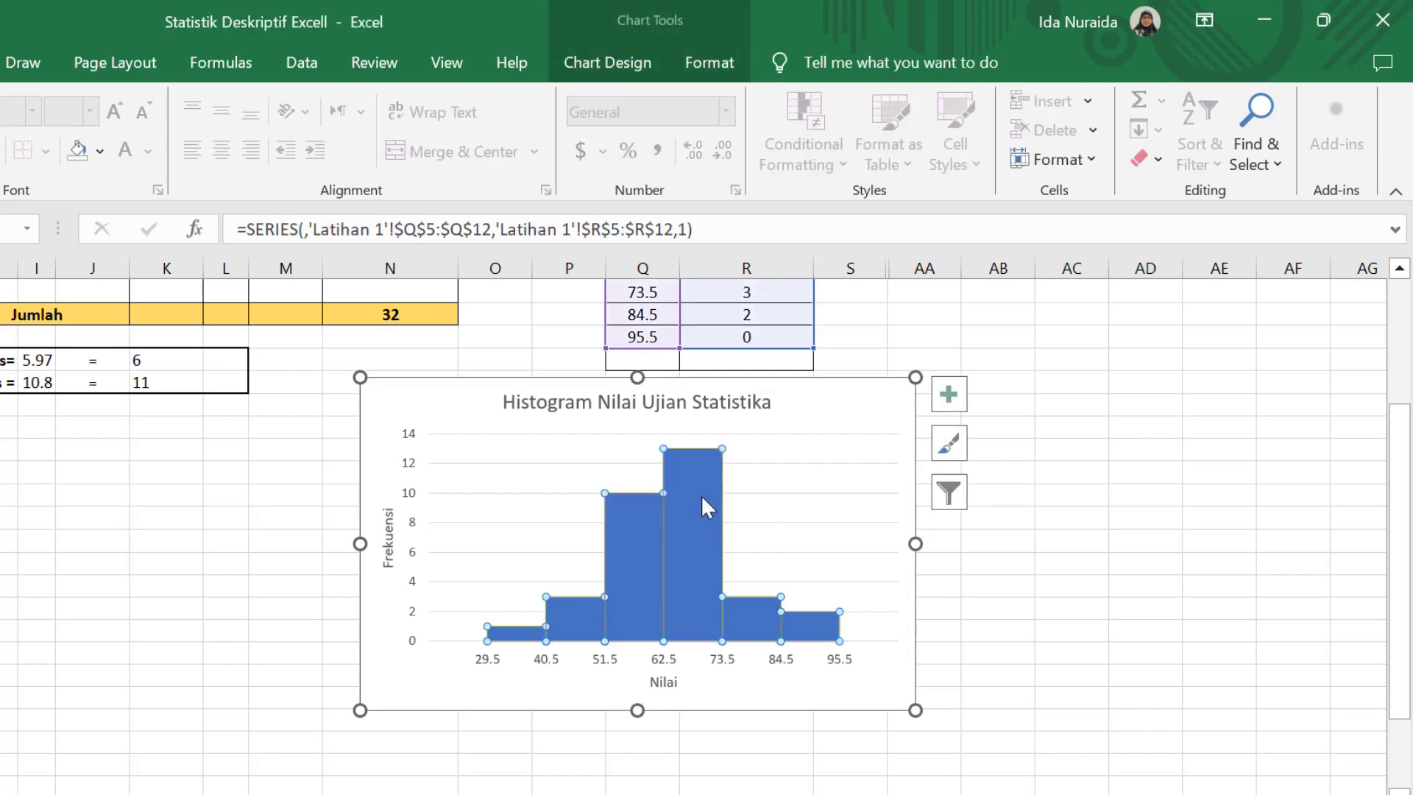
{"action": "left_click", "coordinate": [703, 498]}
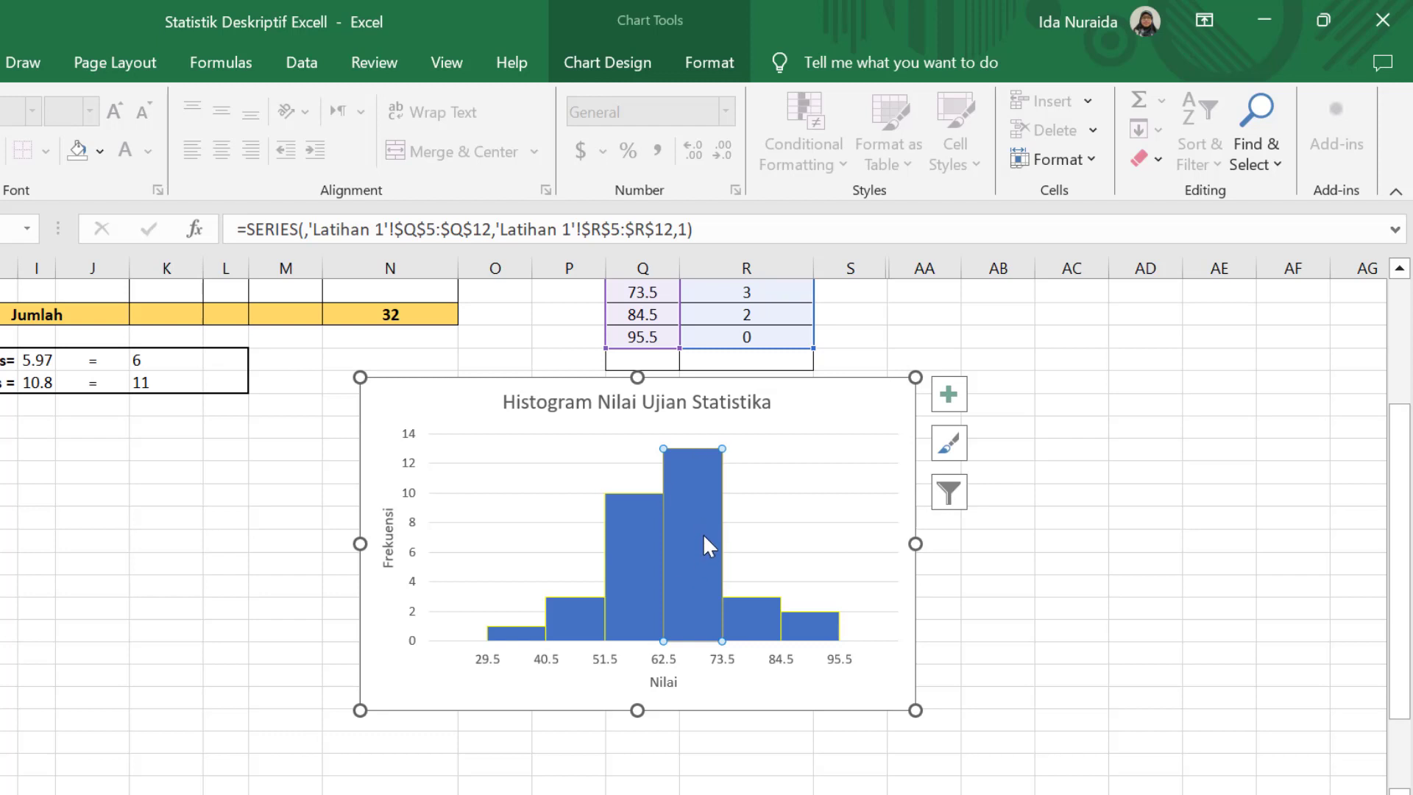
{"action": "left_click", "coordinate": [699, 62]}
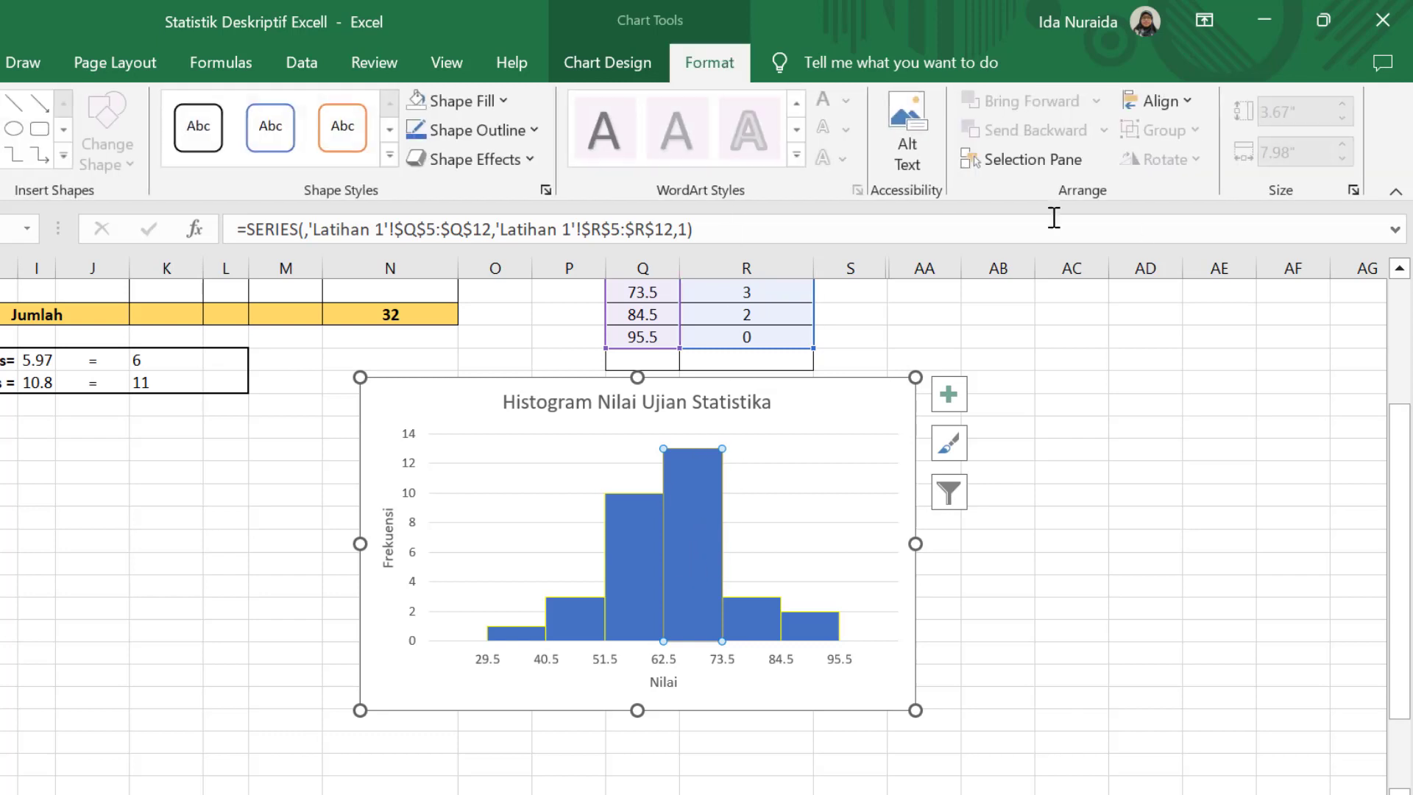
{"action": "left_click", "coordinate": [501, 101]}
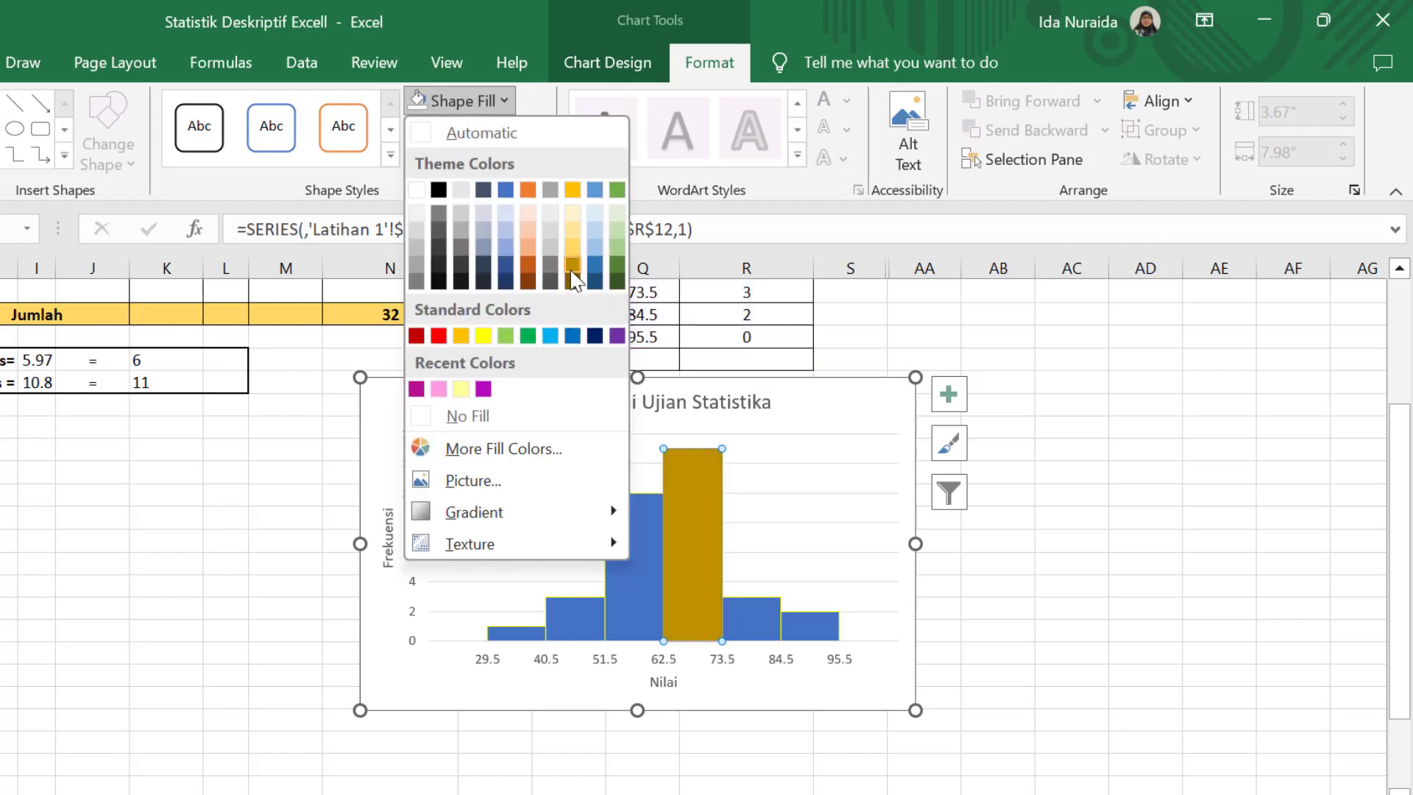
{"action": "left_click", "coordinate": [528, 259]}
{"action": "left_click", "coordinate": [1145, 542]}
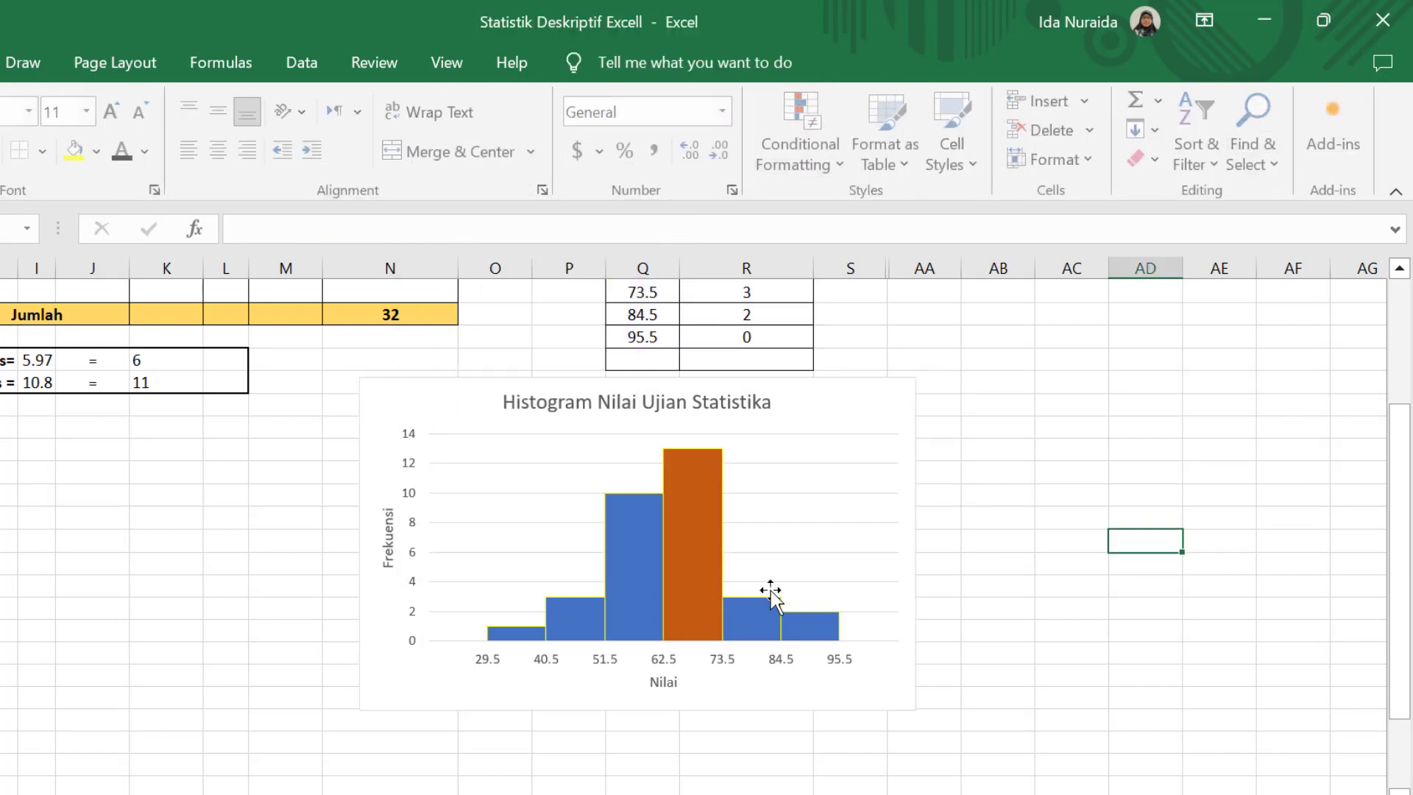
Fill only the histogram column between 51.5 and 62.5 with the gold theme color
{"action": "left_click", "coordinate": [646, 536]}
{"action": "left_click", "coordinate": [642, 533]}
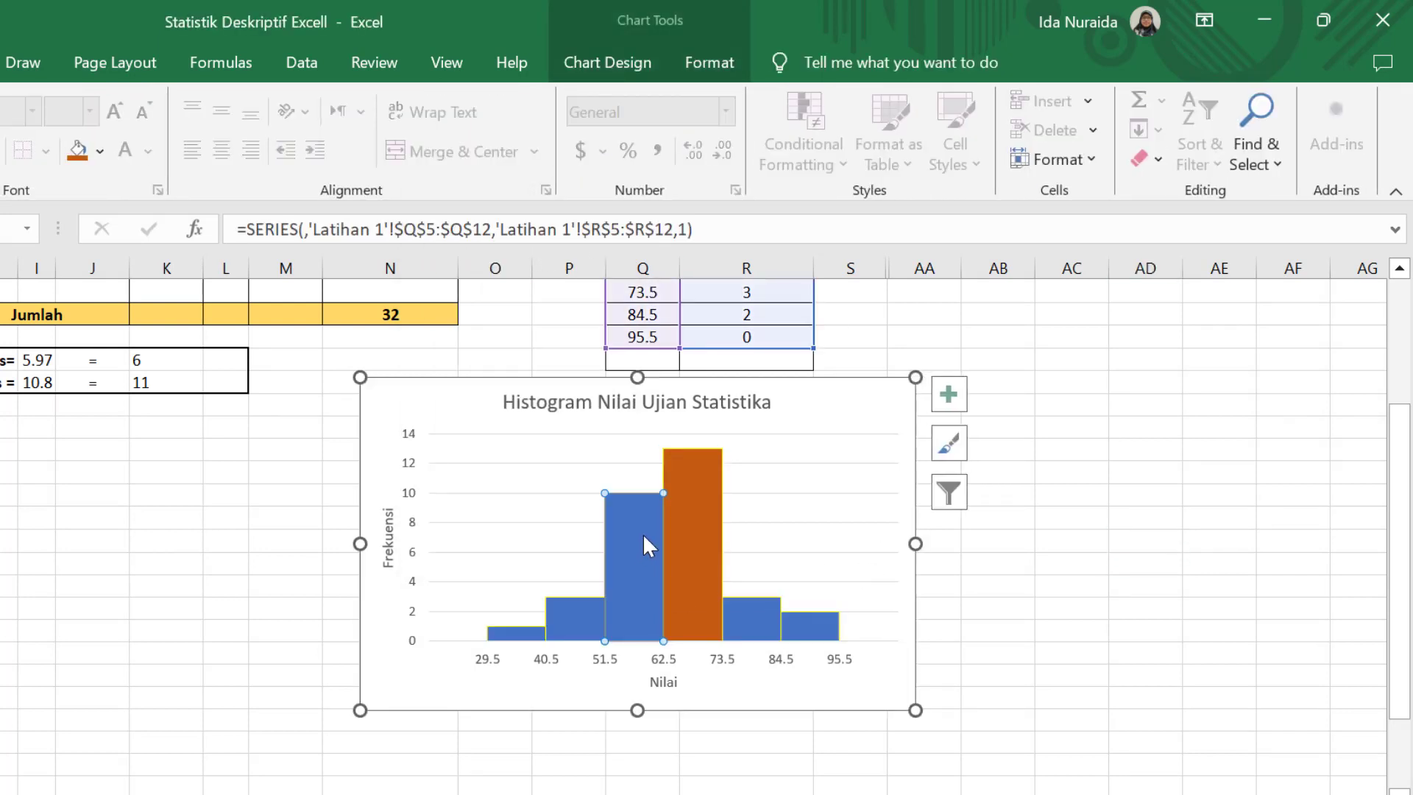
{"action": "left_click", "coordinate": [710, 63]}
{"action": "left_click", "coordinate": [456, 101]}
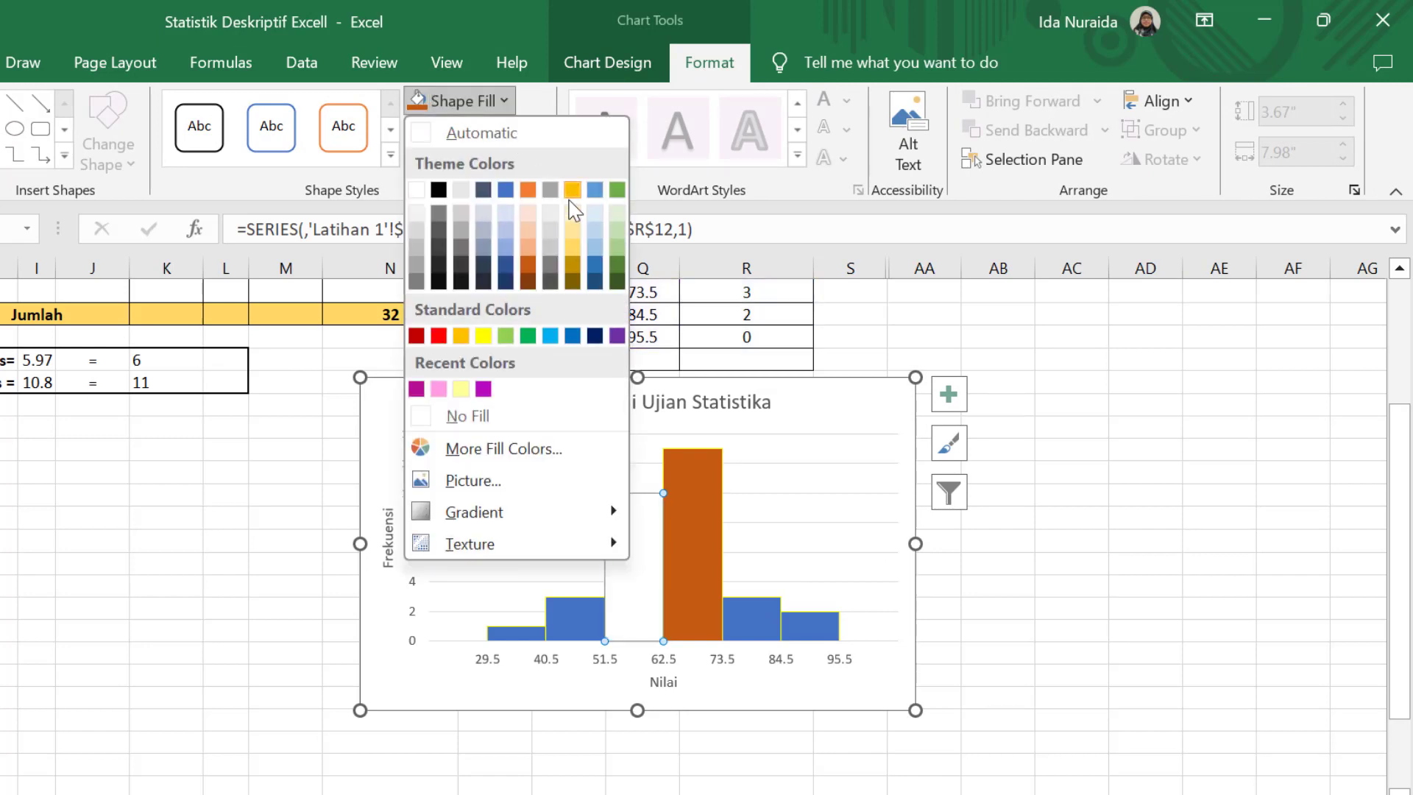
{"action": "left_click", "coordinate": [572, 190]}
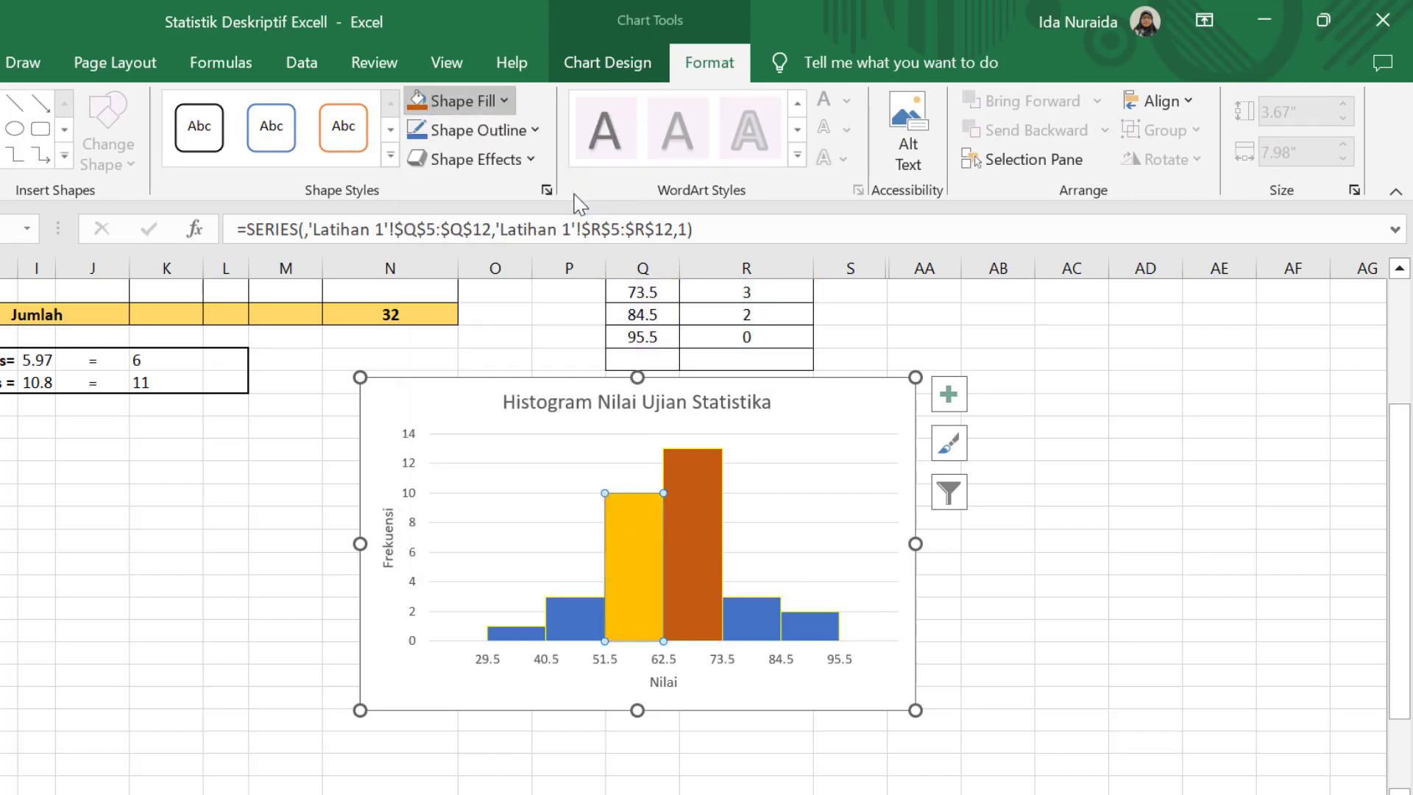
Fill only the histogram column between 40.5 and 51.5 with a light green theme color and deselect the chart
{"action": "left_click", "coordinate": [585, 632]}
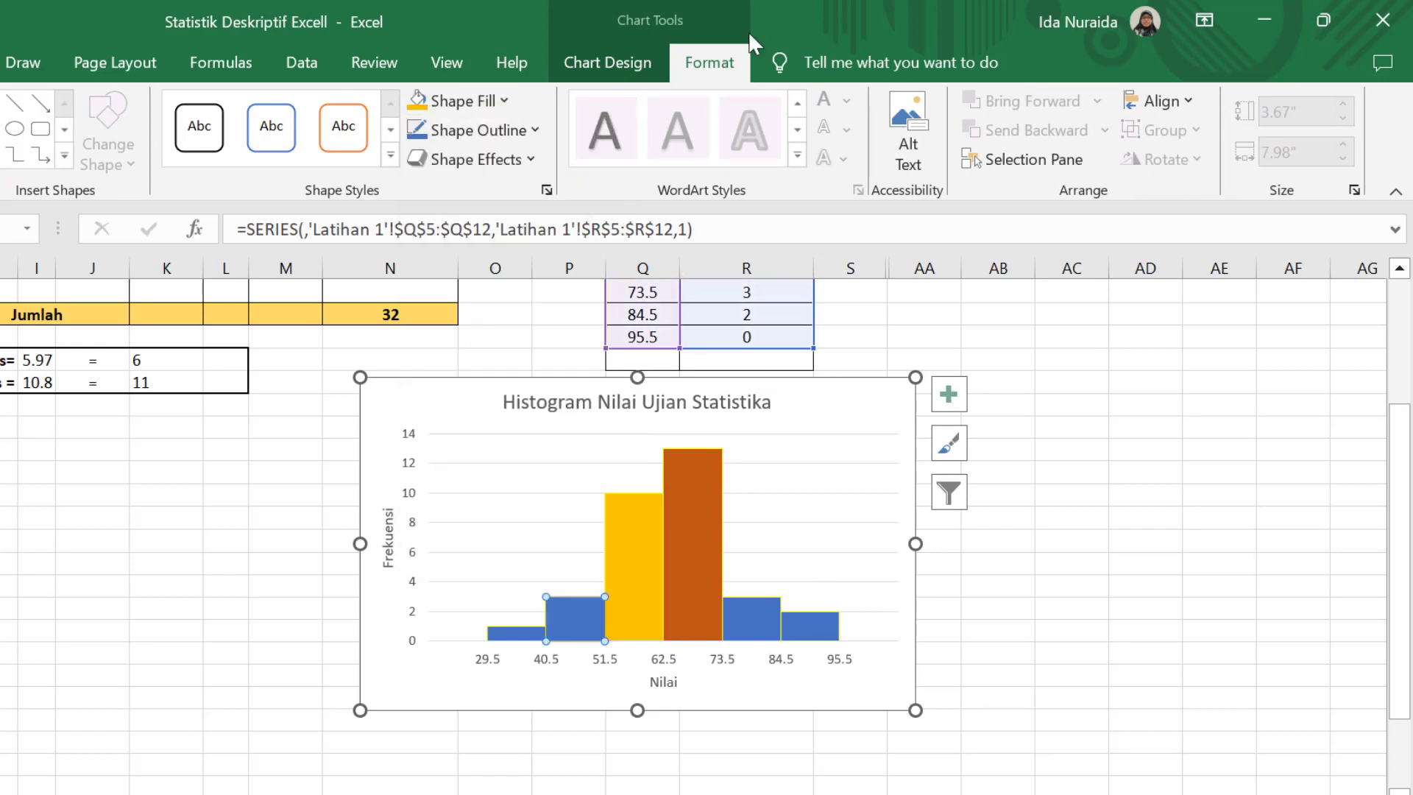
{"action": "left_click", "coordinate": [456, 101]}
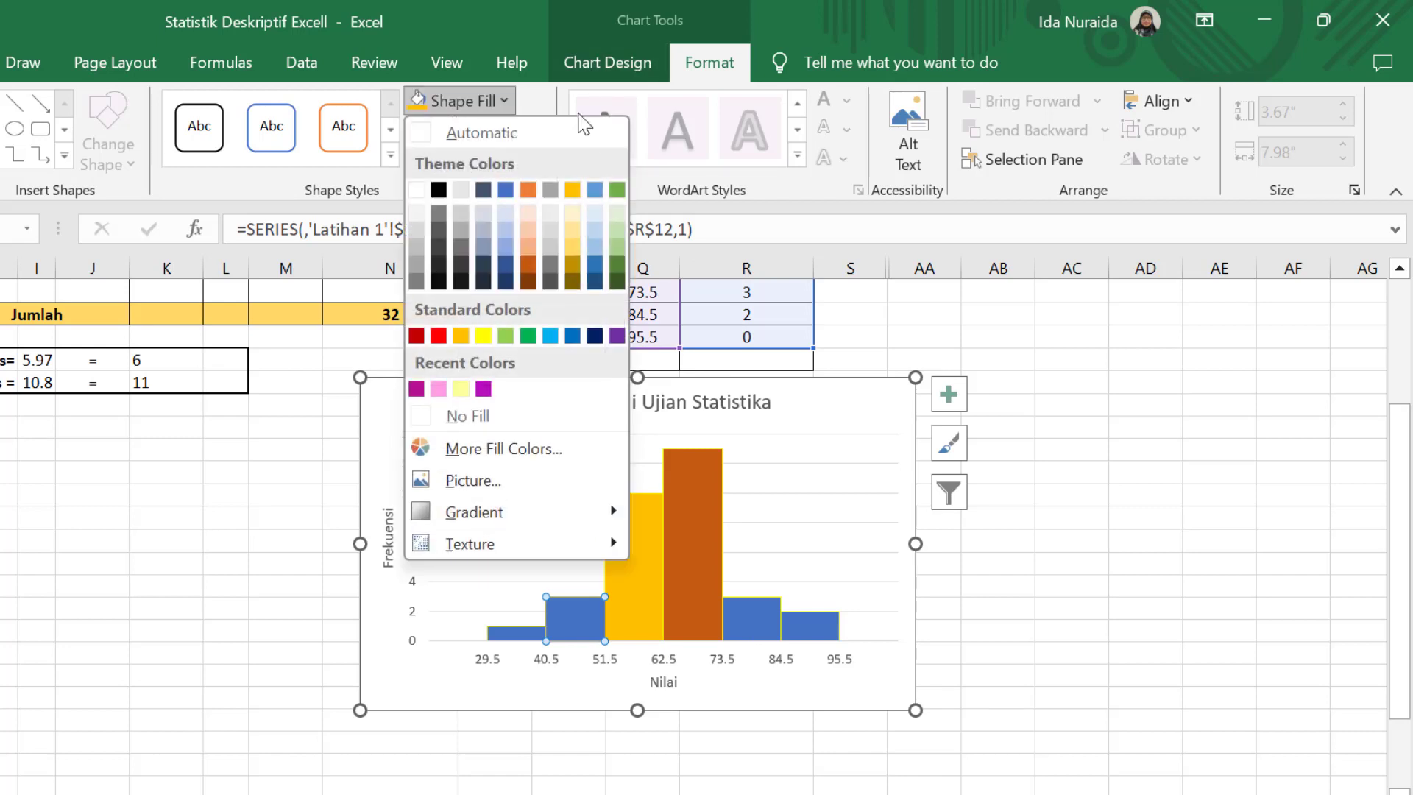
{"action": "left_click", "coordinate": [617, 241]}
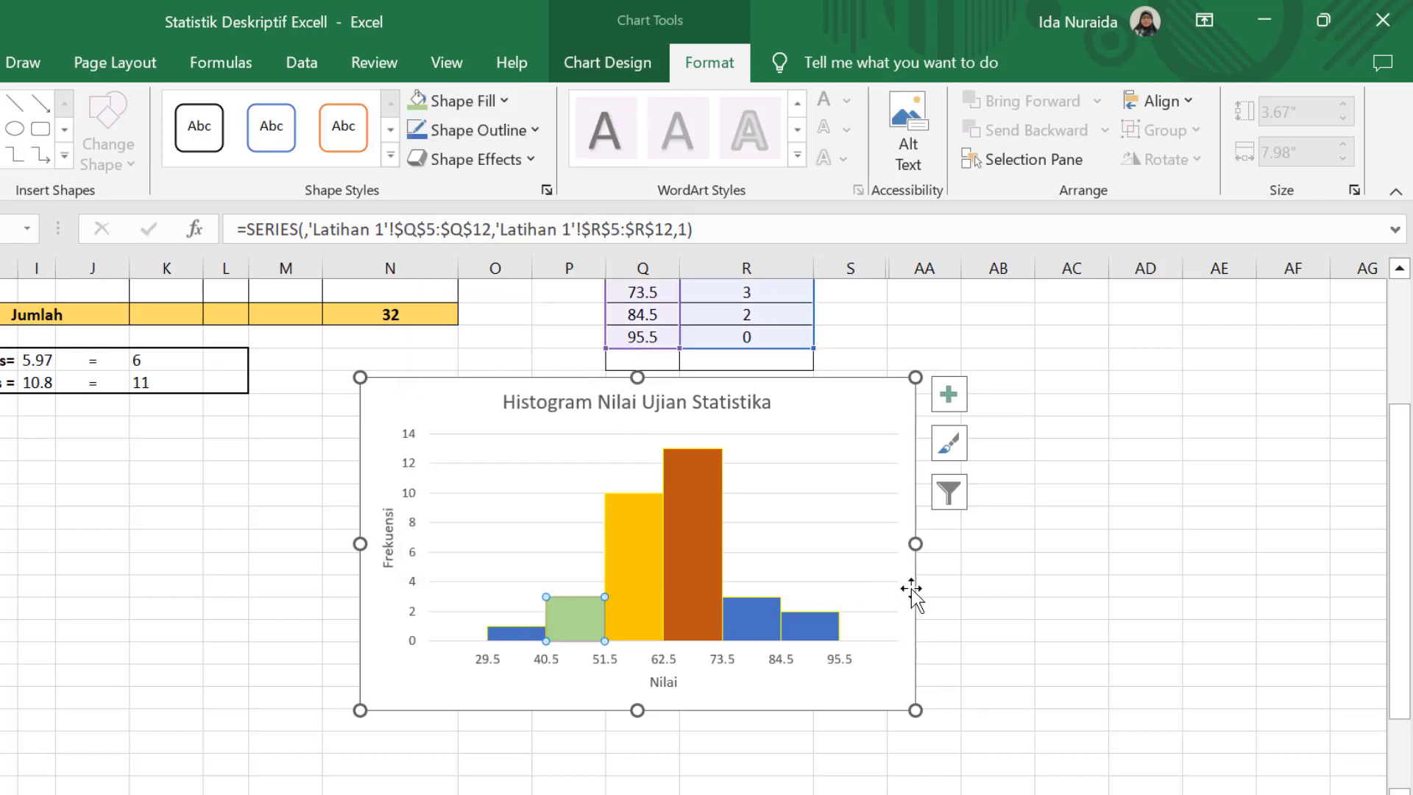
{"action": "left_click", "coordinate": [1045, 614]}
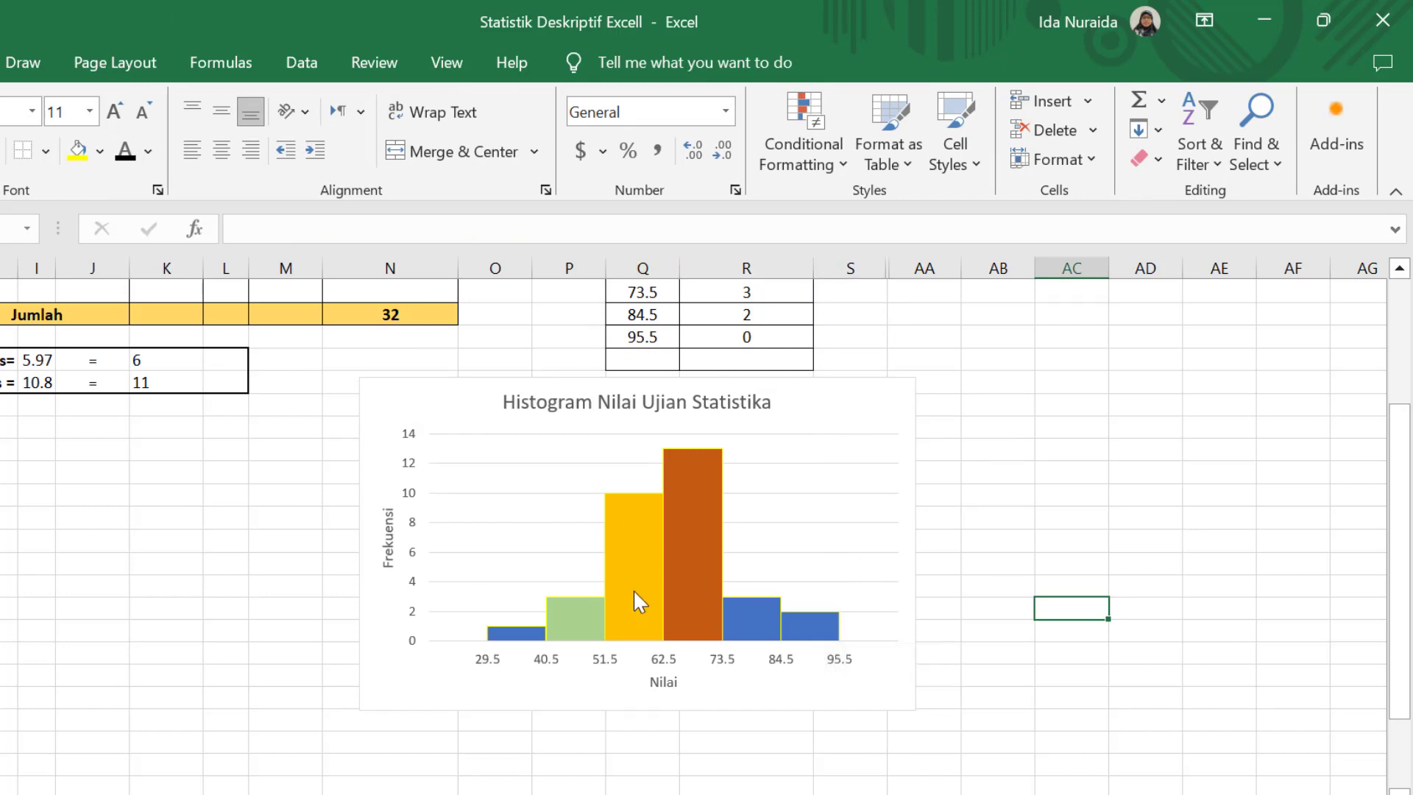
Move the histogram slightly down and left, so its left edge lies in column M below the table, and deselect it
{"action": "left_click", "coordinate": [1122, 565]}
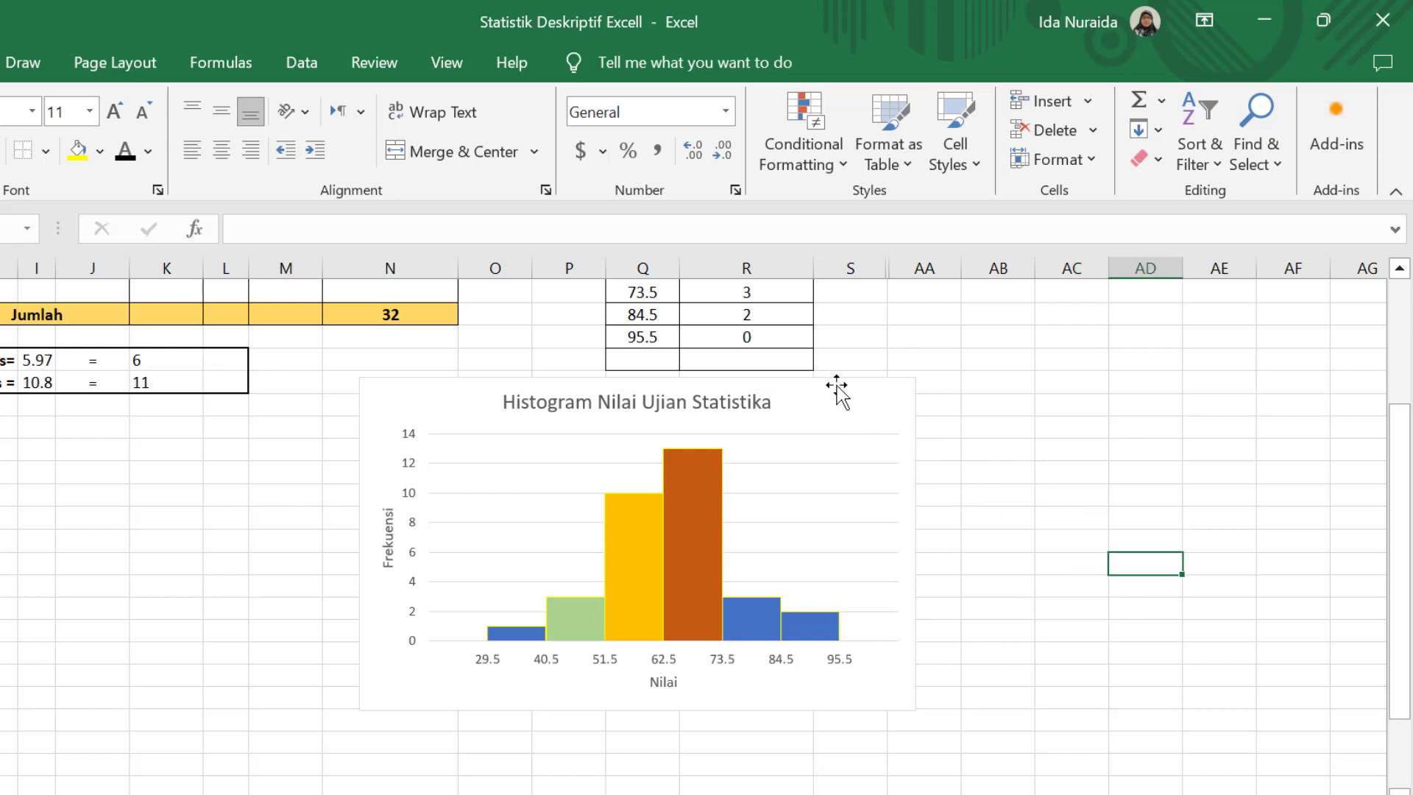
{"action": "left_click_drag", "start_coordinate": [835, 388], "coordinate": [777, 412]}
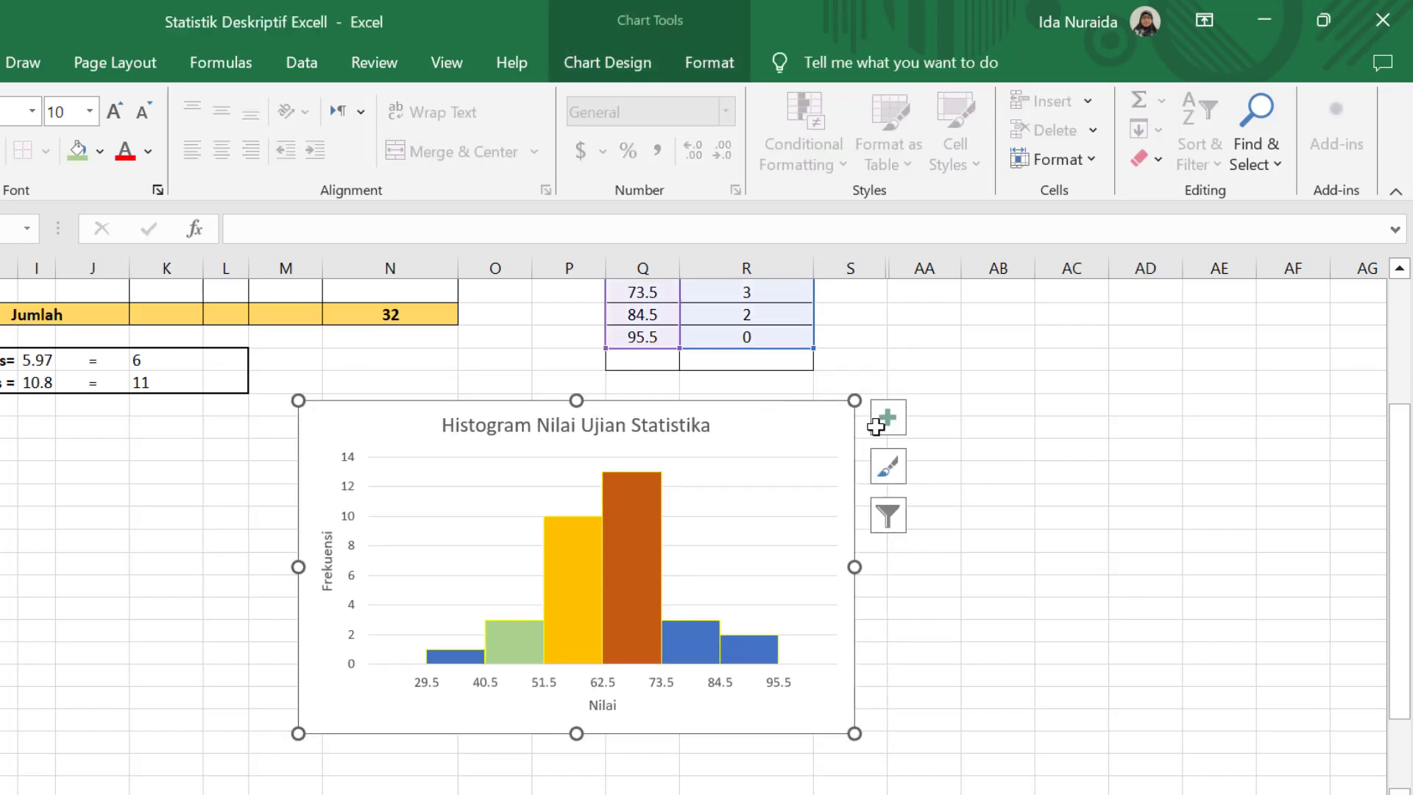
{"action": "left_click", "coordinate": [1215, 652]}
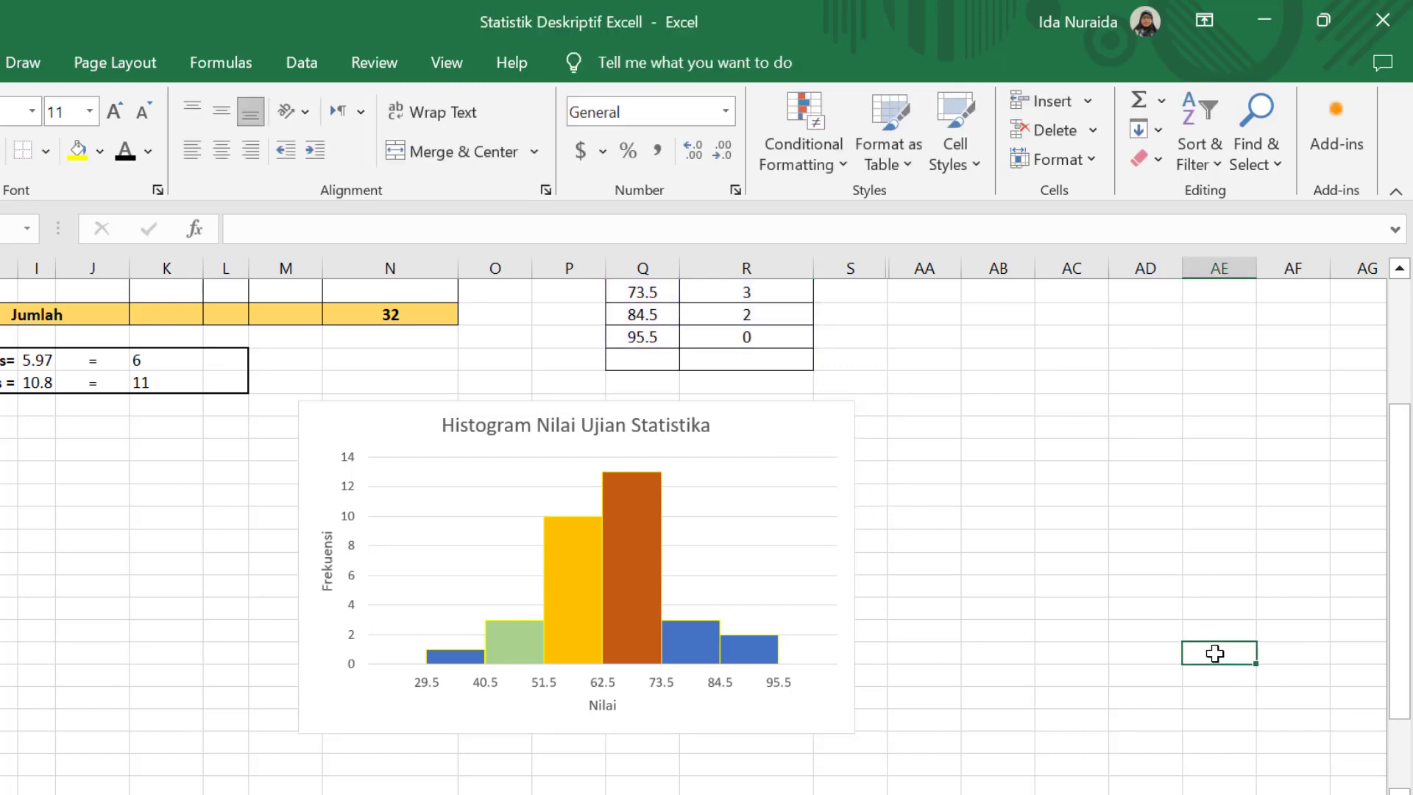